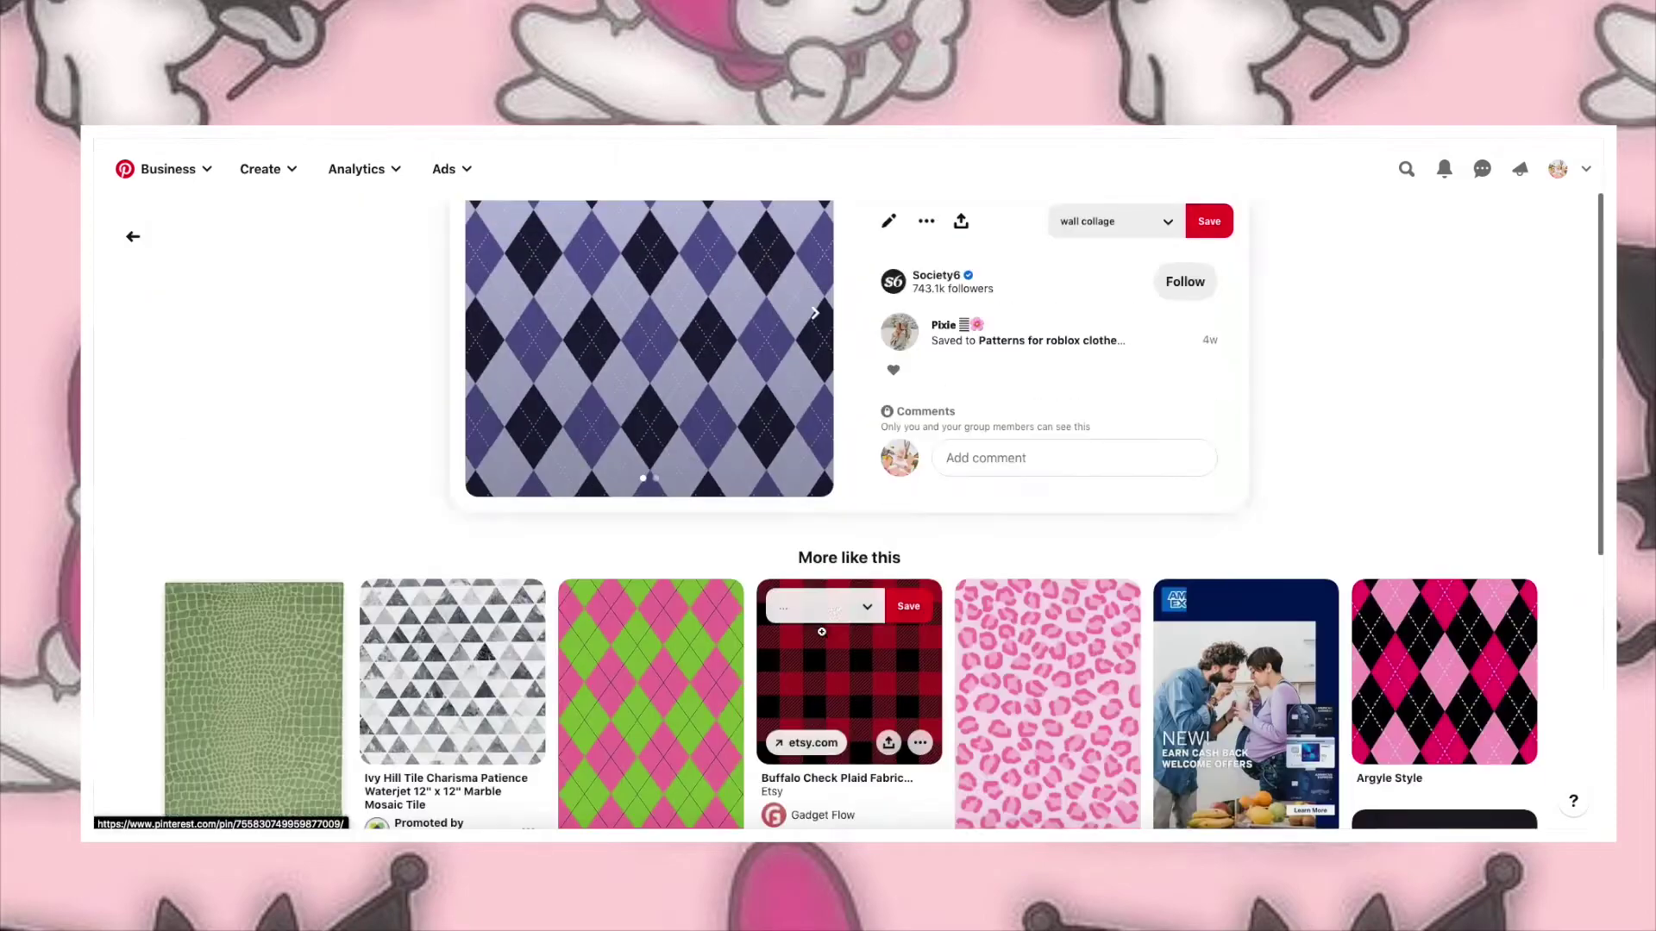
Step: Browse Pinterest's related pins for argyle and other clothing patterns, opening several to find one for the garment
scroll(857, 615, up, 15)
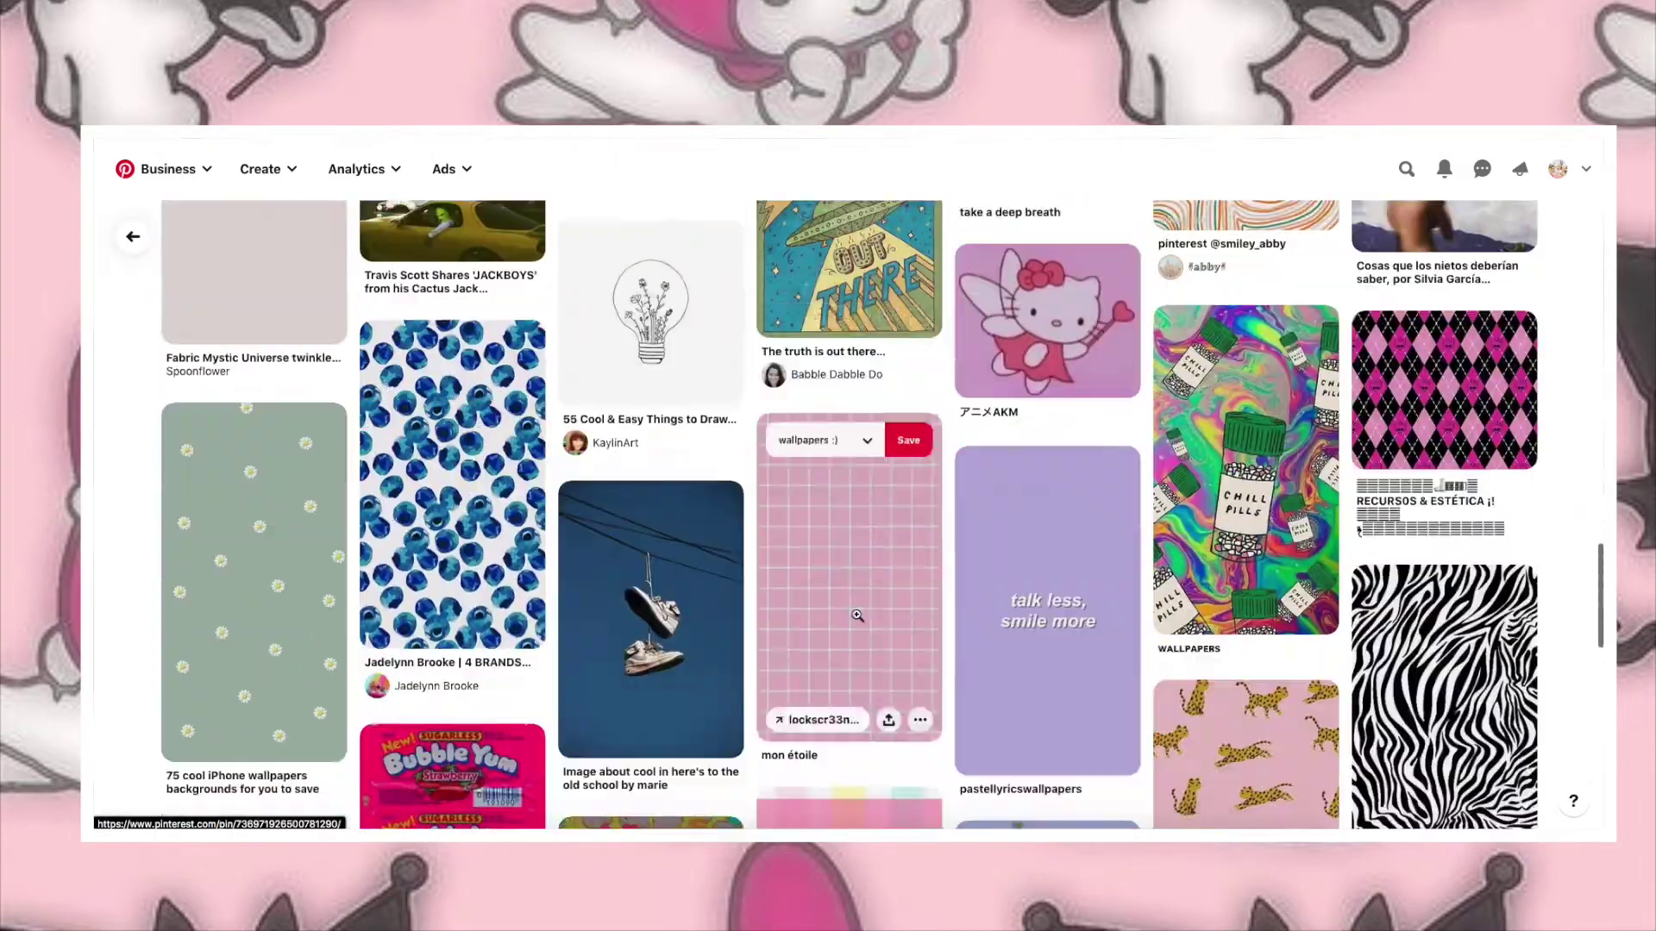
click(651, 690)
scroll(960, 660, down, 5)
scroll(960, 659, down, 10)
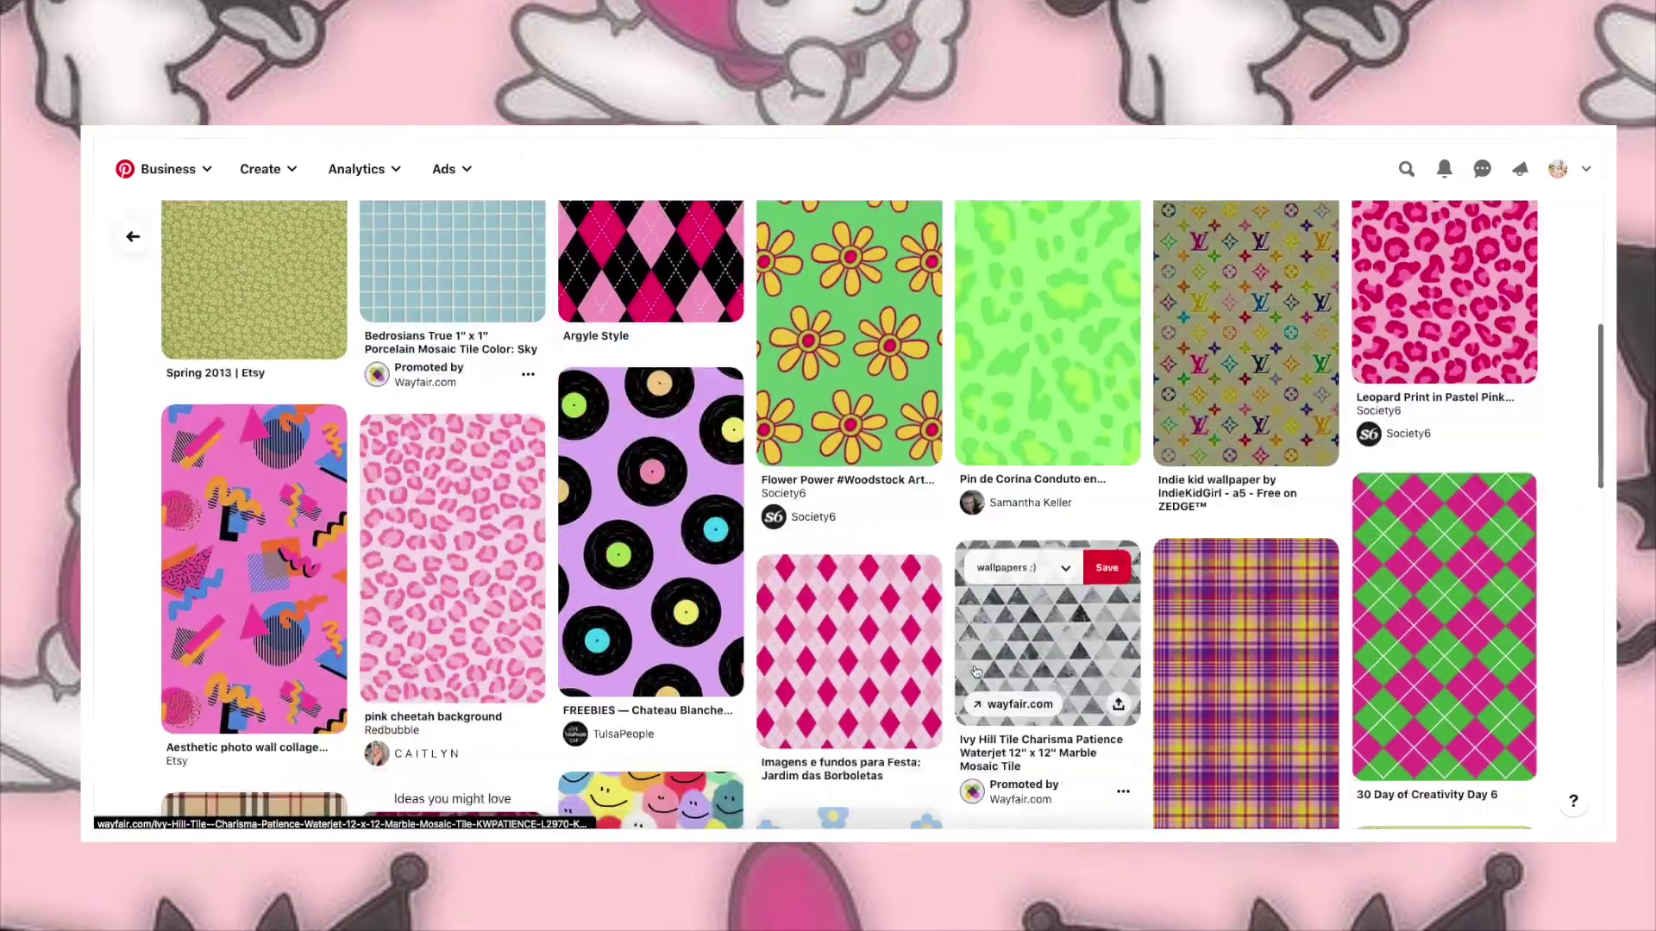
scroll(974, 661, up, 10)
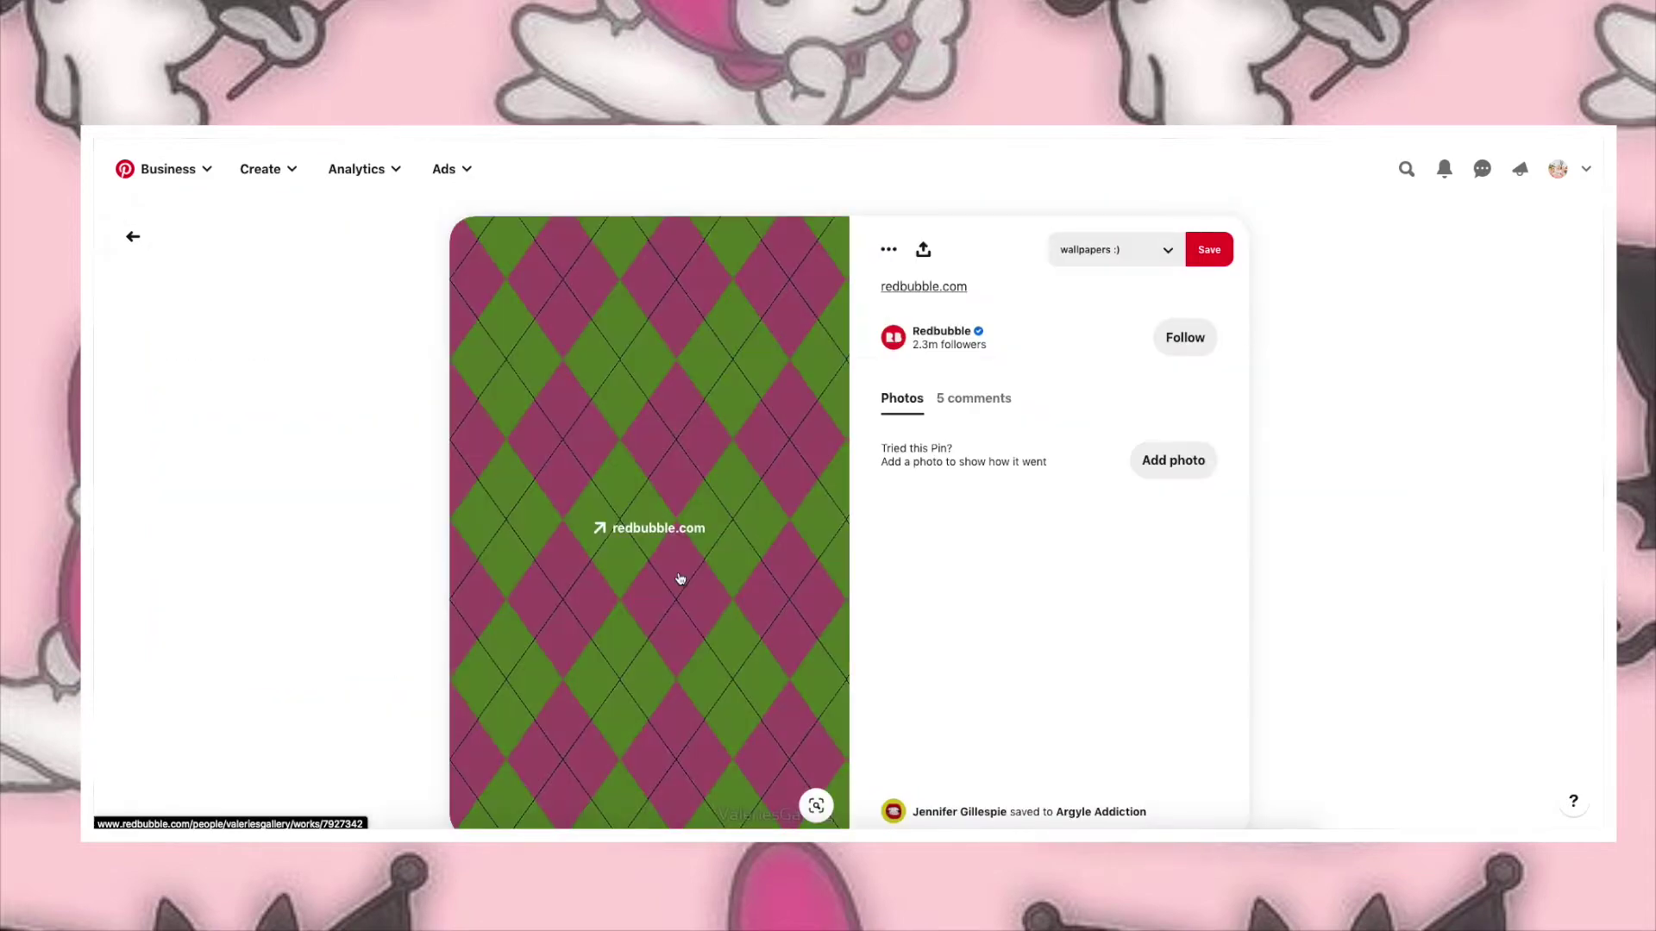
key(alt+Left)
click(976, 712)
scroll(975, 713, down, 5)
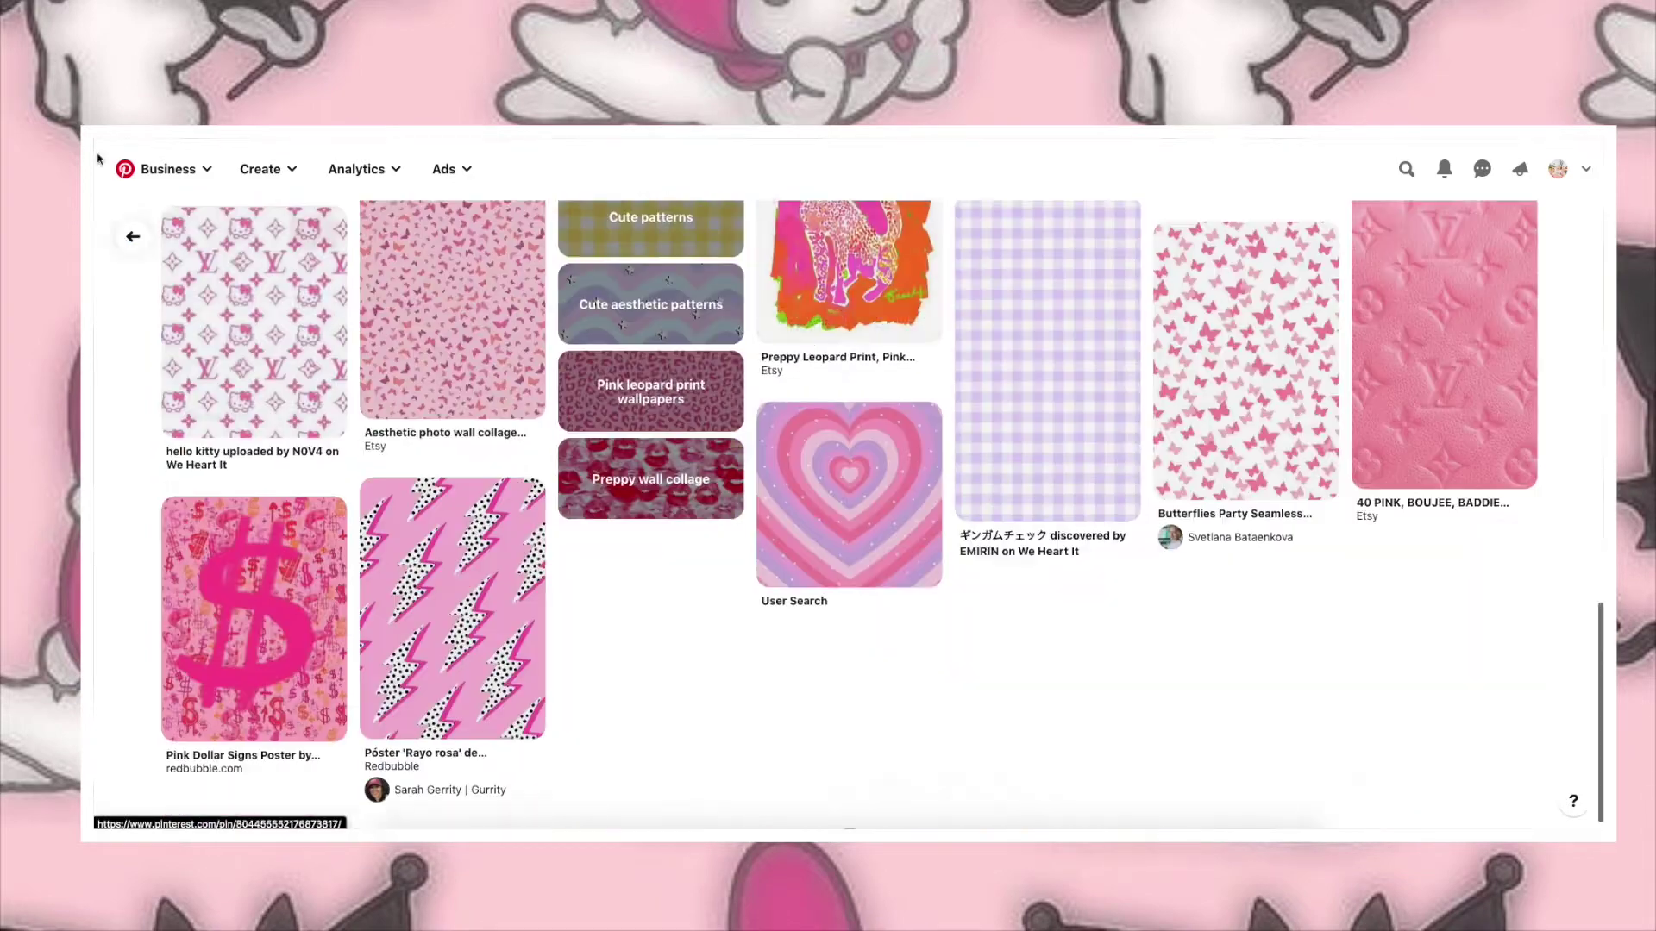
key(alt+Left)
click(1048, 612)
scroll(850, 518, down, 5)
click(850, 448)
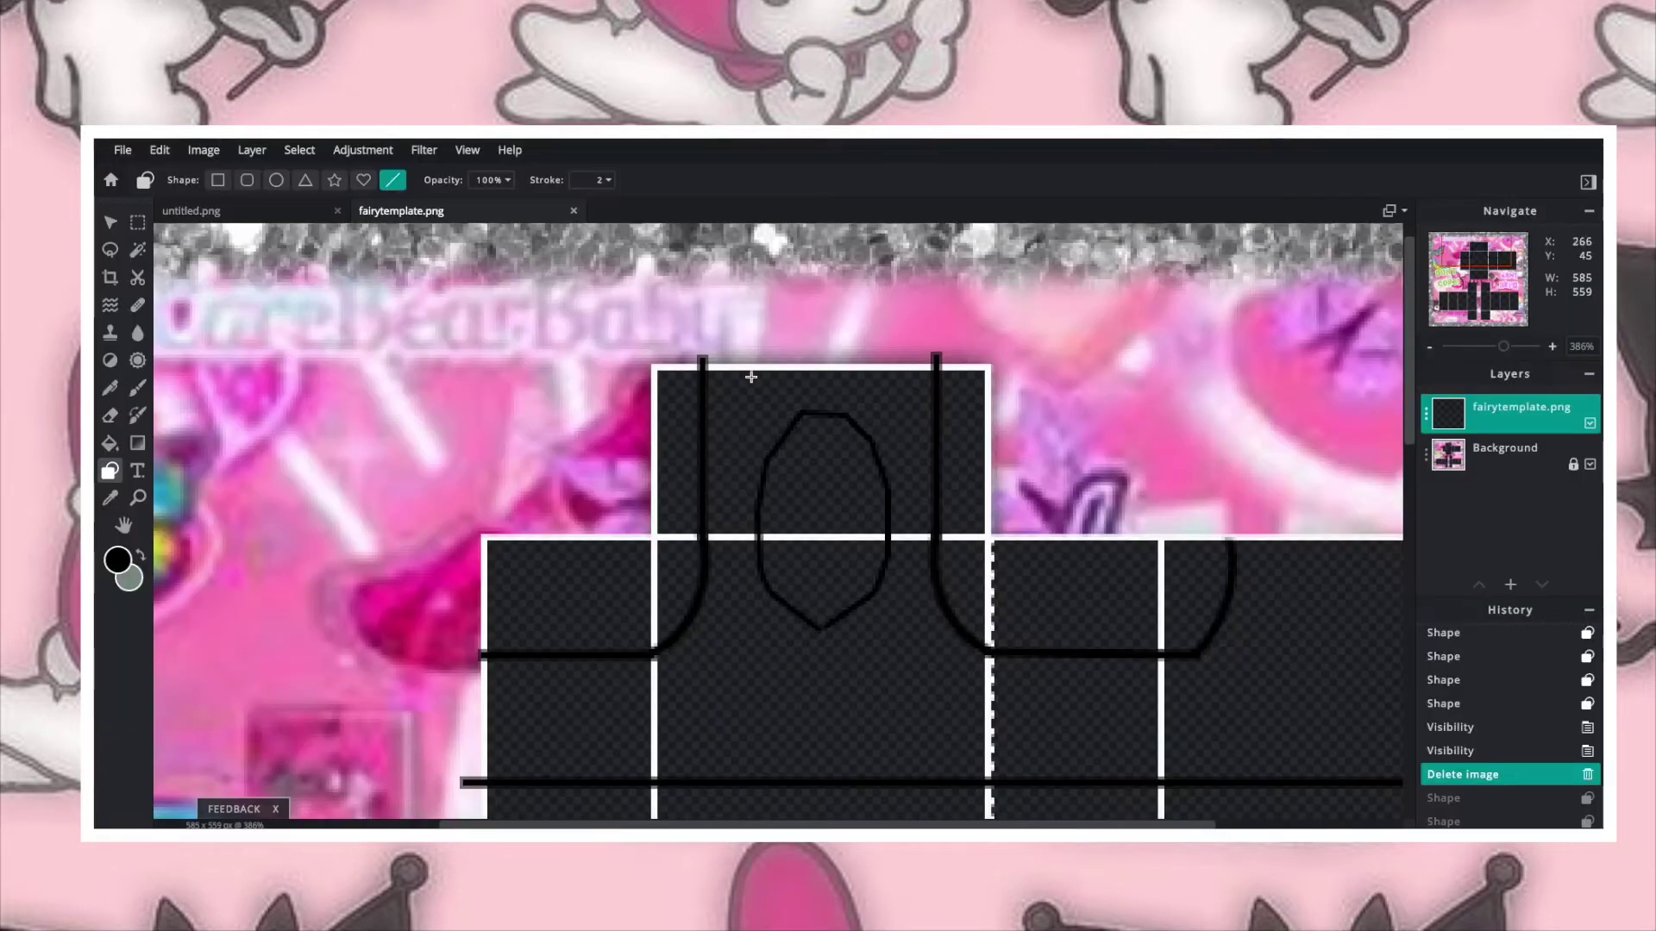
Step: Switch to fairytemplate.png in Pixlr, paste the green argyle pattern over the torso, and place a duplicate beside it
key(ctrl+v)
key(ctrl+0)
key(alt+ctrl+t)
drag(946, 548, 776, 398)
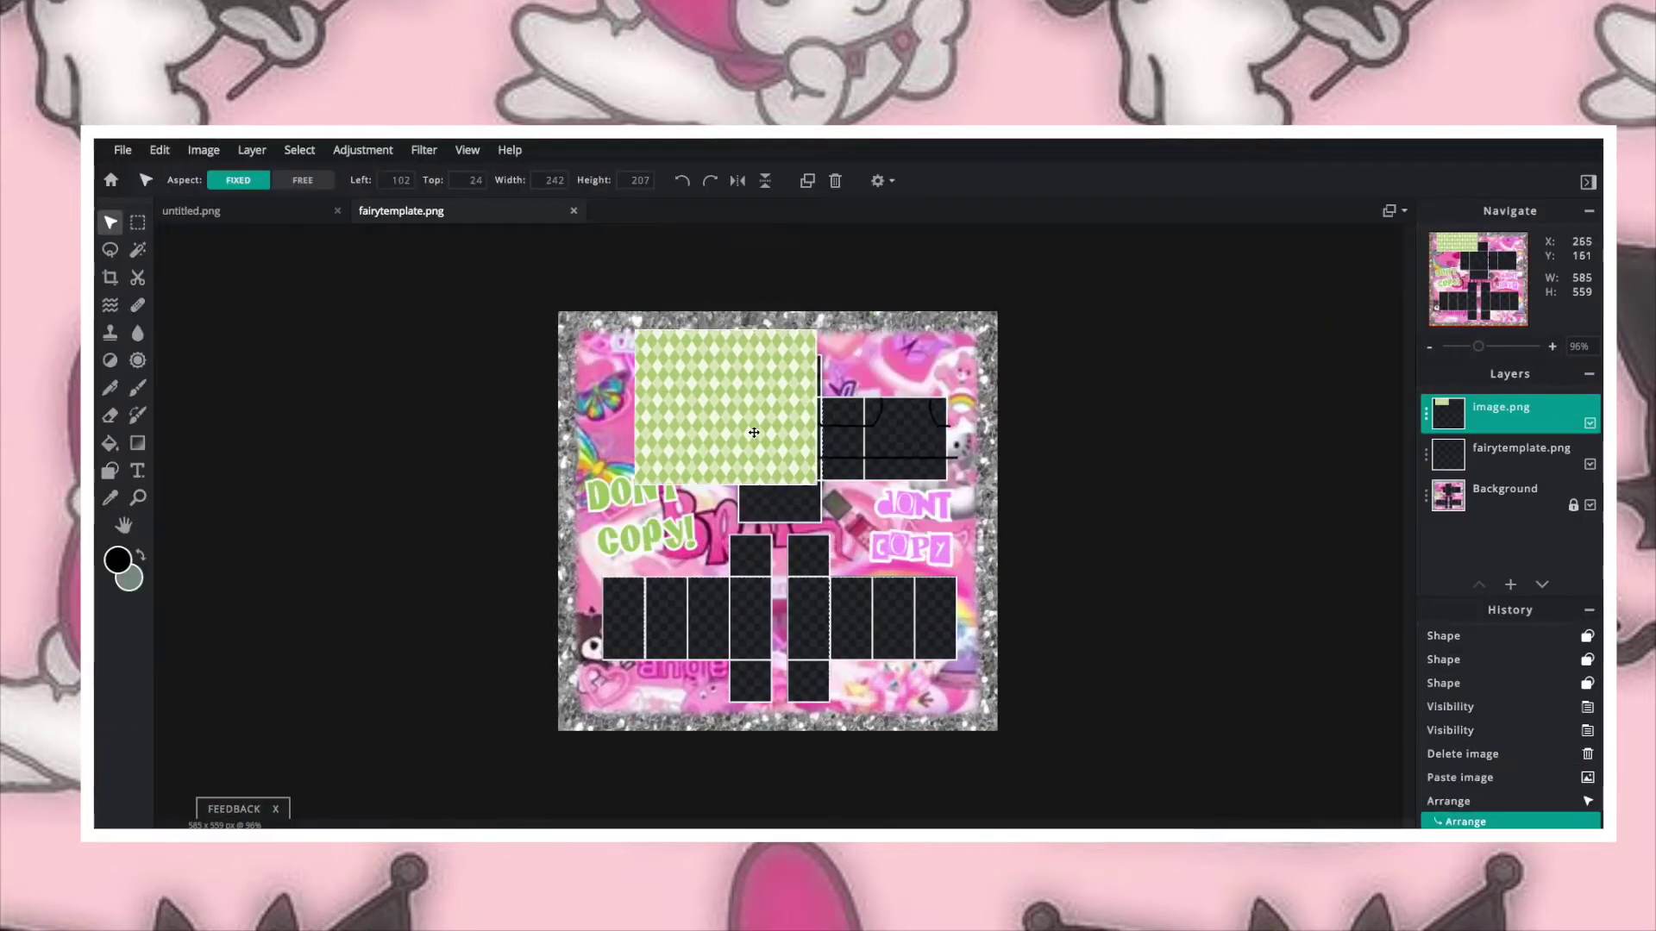
click(807, 180)
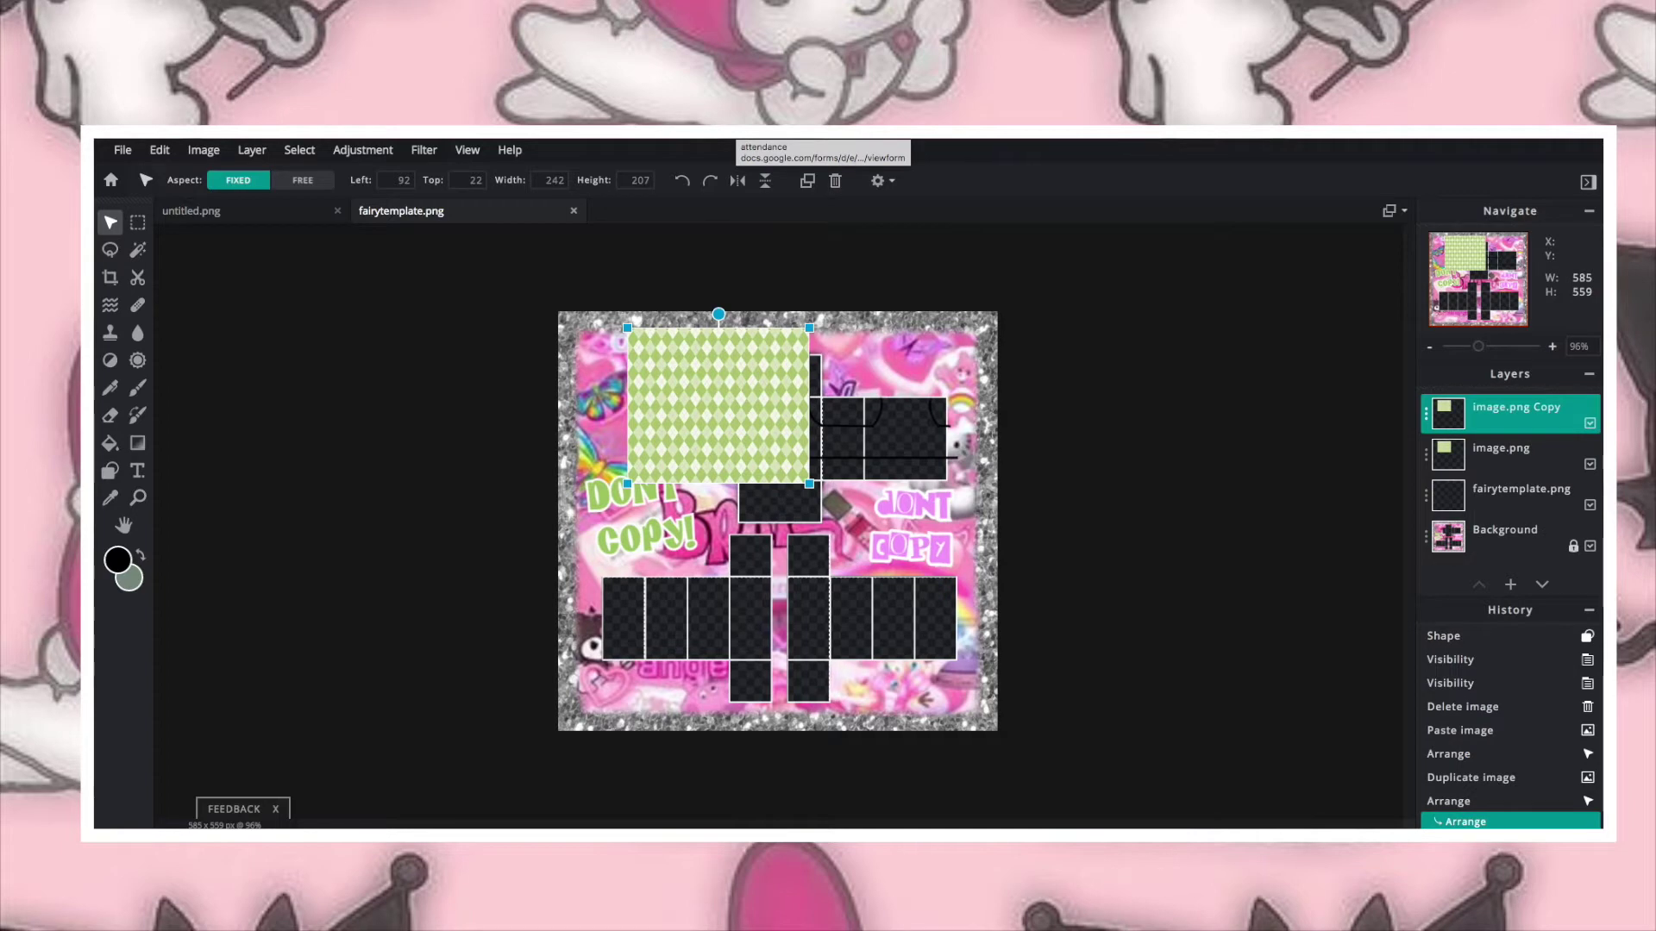
drag(712, 395, 894, 395)
Step: Merge the two argyle pattern layers and move the merged layer beneath the Background template layer
click(1509, 535)
key(ctrl+plus)
key(ctrl+plus)
click(1521, 495)
click(1520, 454)
shift+click(1520, 412)
key(ctrl+e)
click(1573, 505)
drag(1518, 412, 1518, 509)
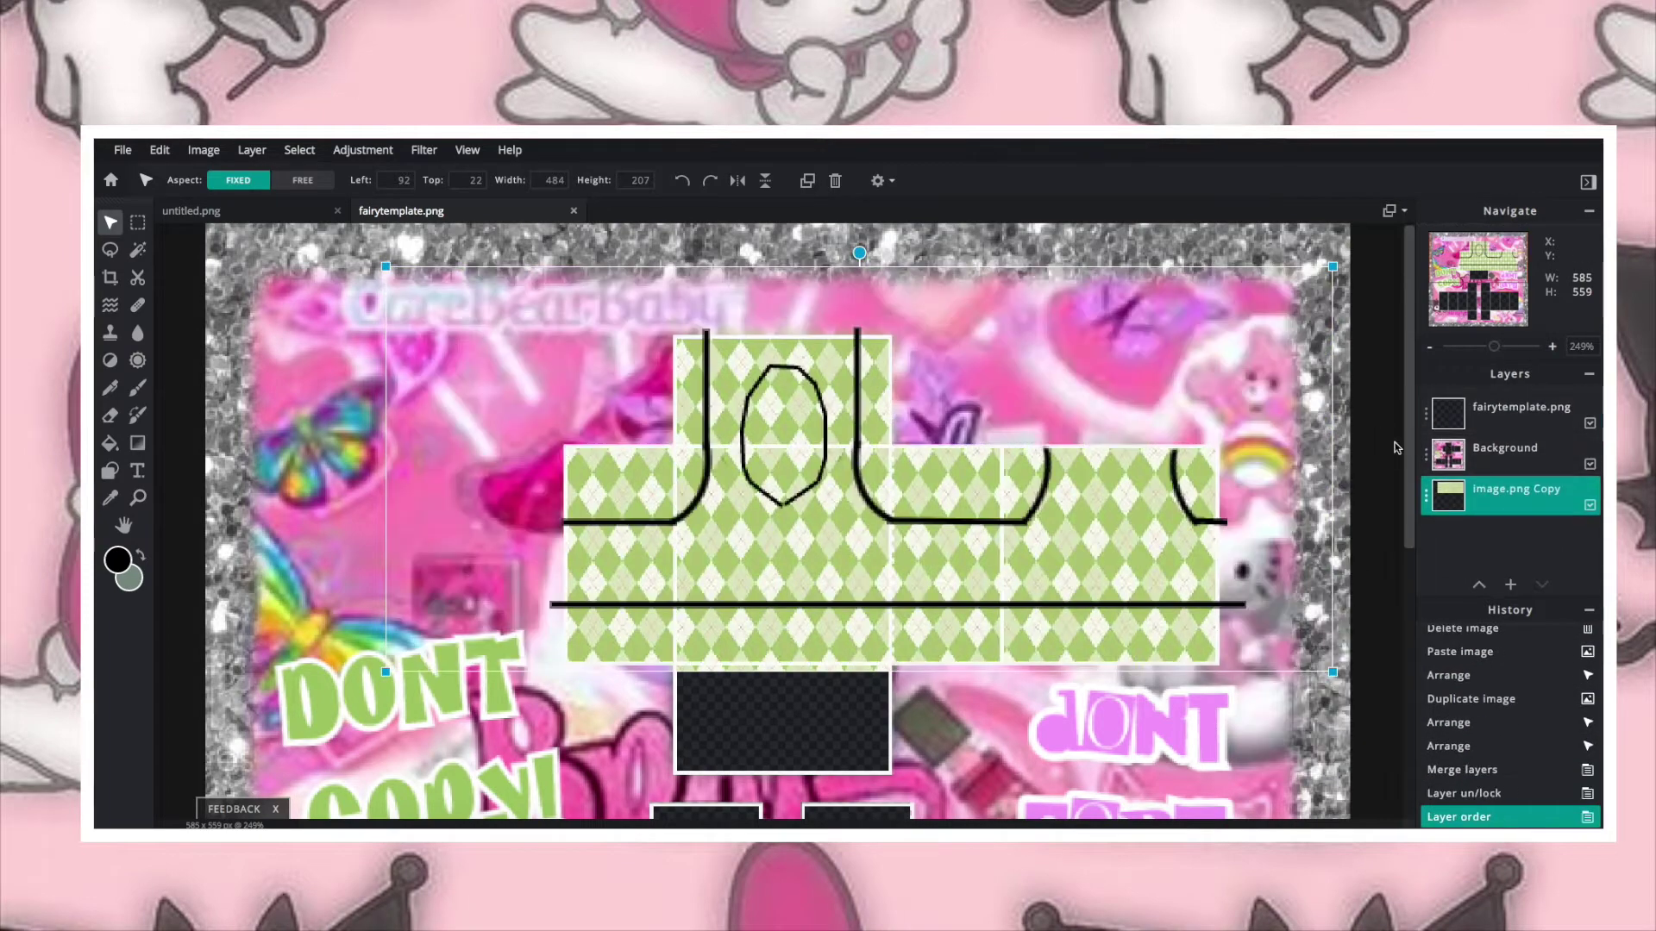
Step: Make the argyle pattern layer partly transparent
click(1518, 495)
click(1293, 639)
click(1368, 610)
click(1411, 477)
Step: Lock the fairytemplate.png outline layer and enlarge the argyle pattern to about 812 by 348 px to cover the torso panels
click(1521, 413)
mouse_move(777, 518)
mouse_down()
mouse_move(483, 733)
mouse_move(777, 517)
mouse_up()
click(1573, 424)
click(1521, 495)
drag(1399, 670, 927, 482)
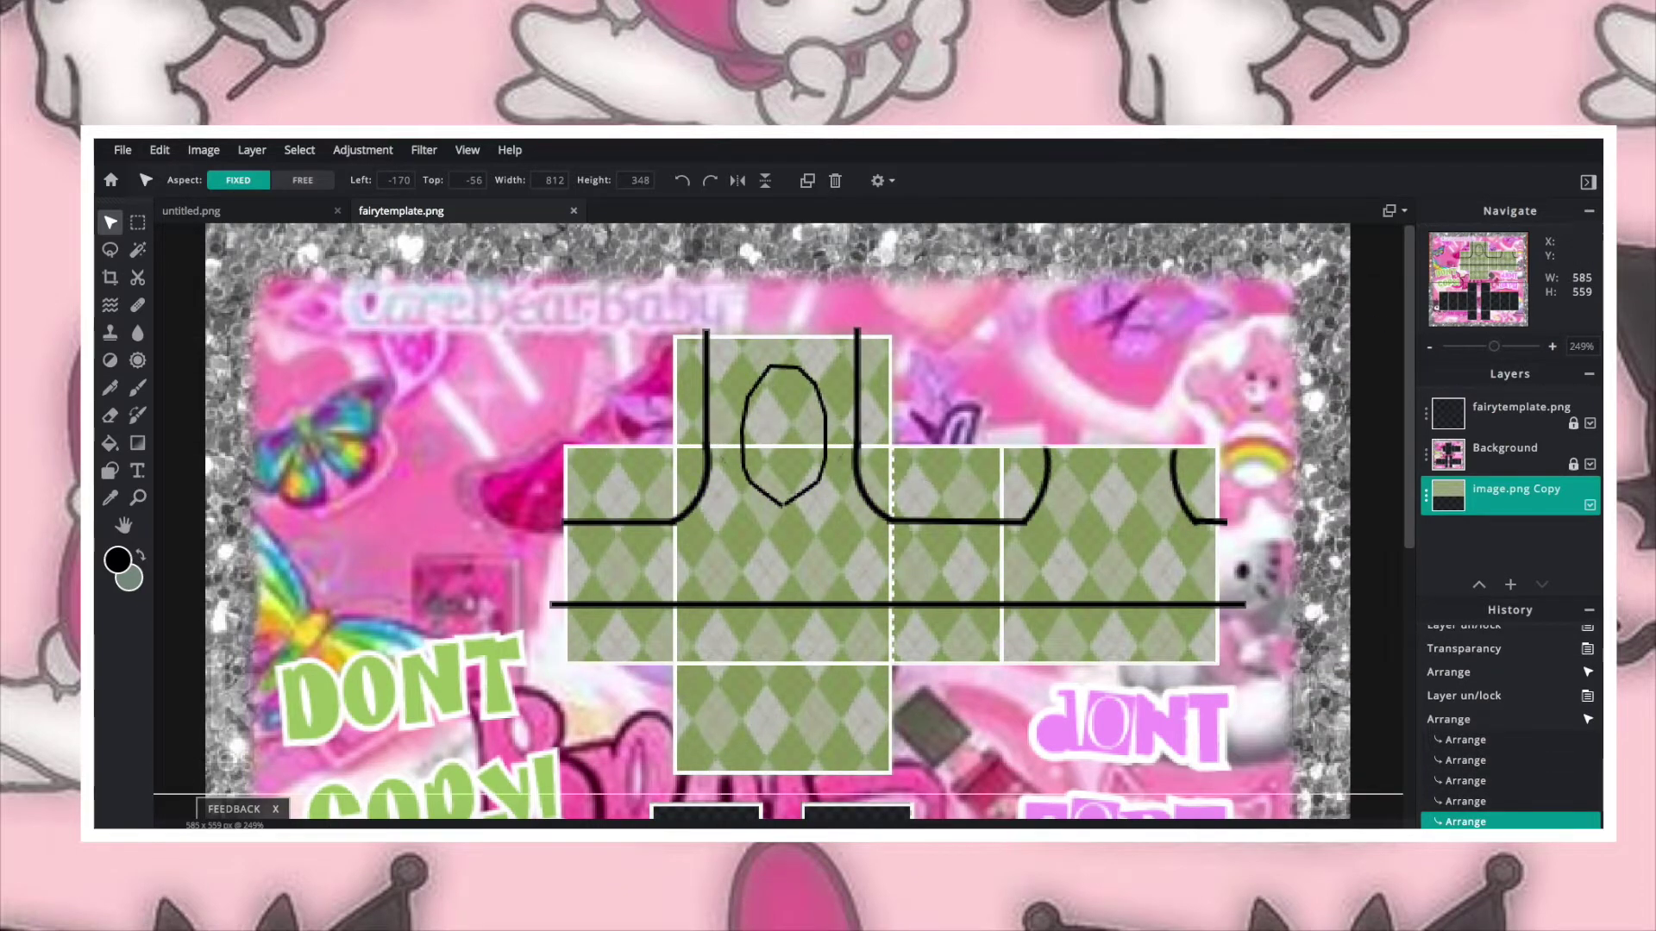
Step: Erase the argyle pattern outside the first armhole line on the side panel and front torso with a size 50 eraser
click(110, 415)
drag(645, 458, 596, 504)
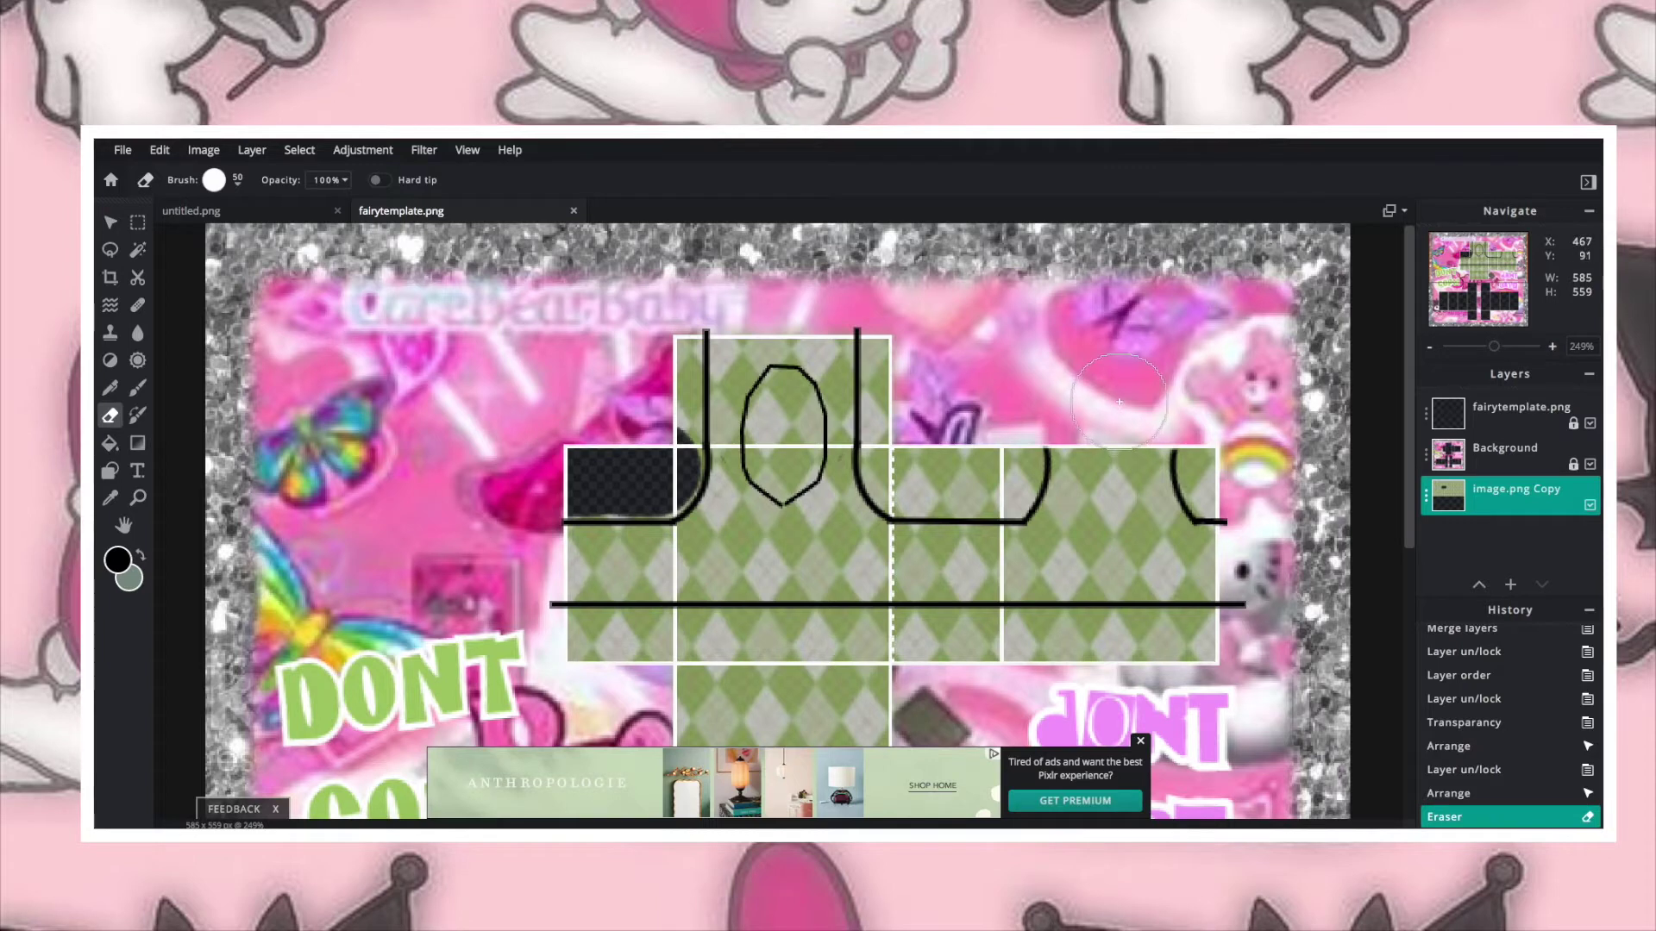
mouse_move(657, 343)
mouse_down()
mouse_move(669, 431)
mouse_move(664, 388)
mouse_move(652, 474)
mouse_up()
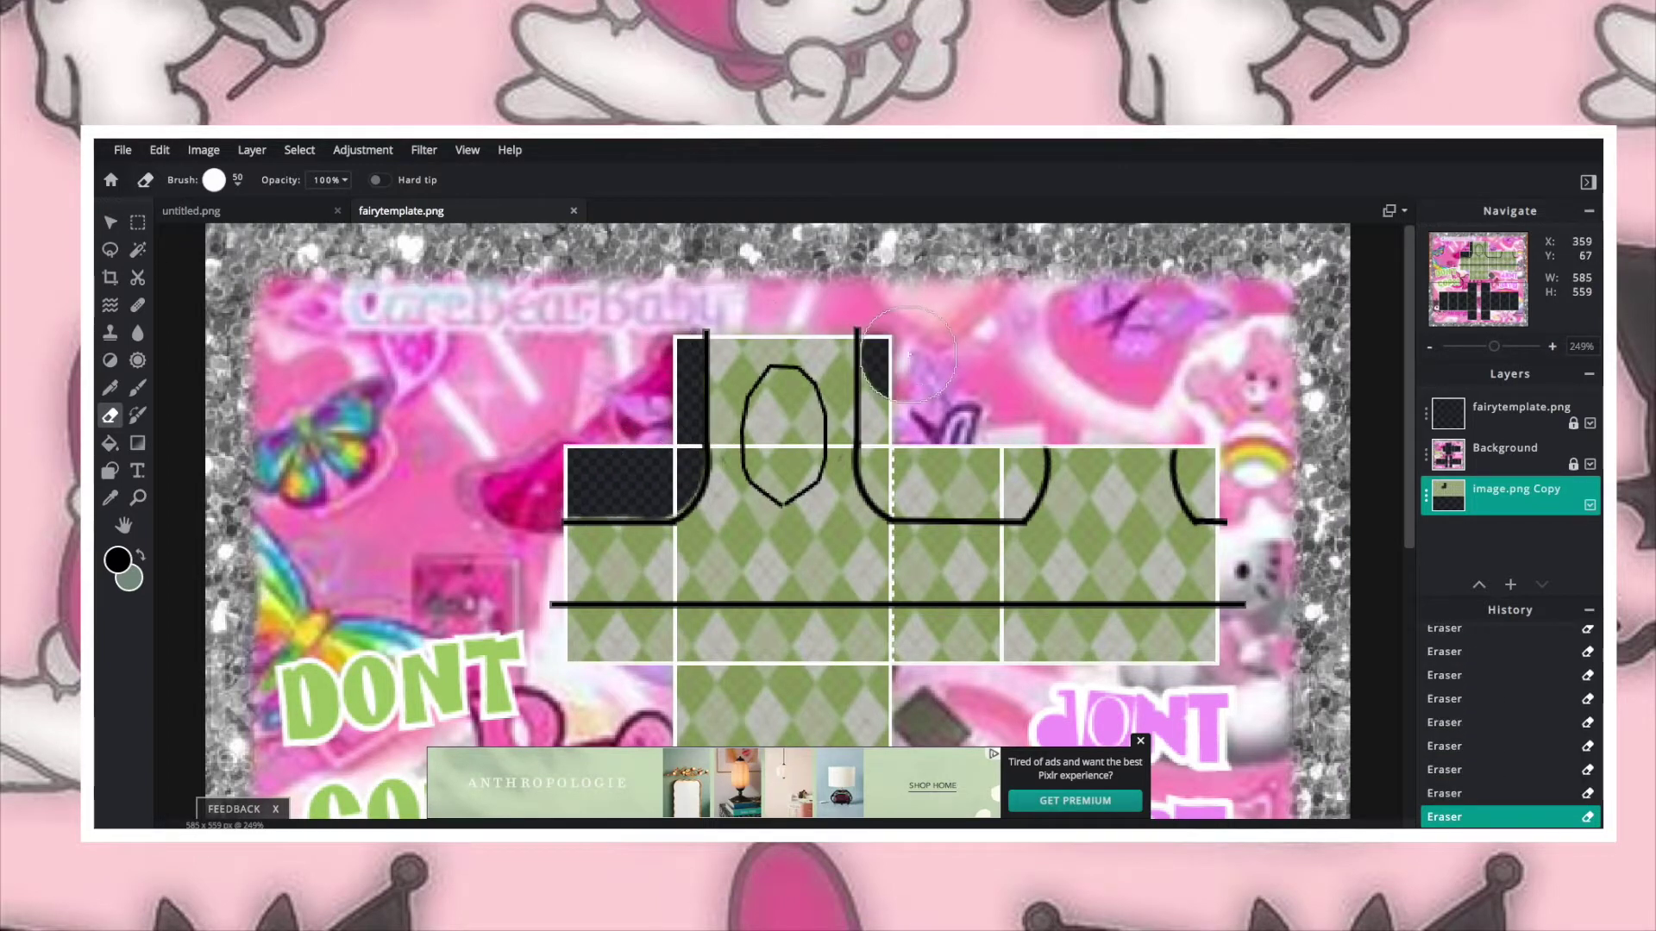
click(1590, 423)
click(1520, 407)
click(1590, 423)
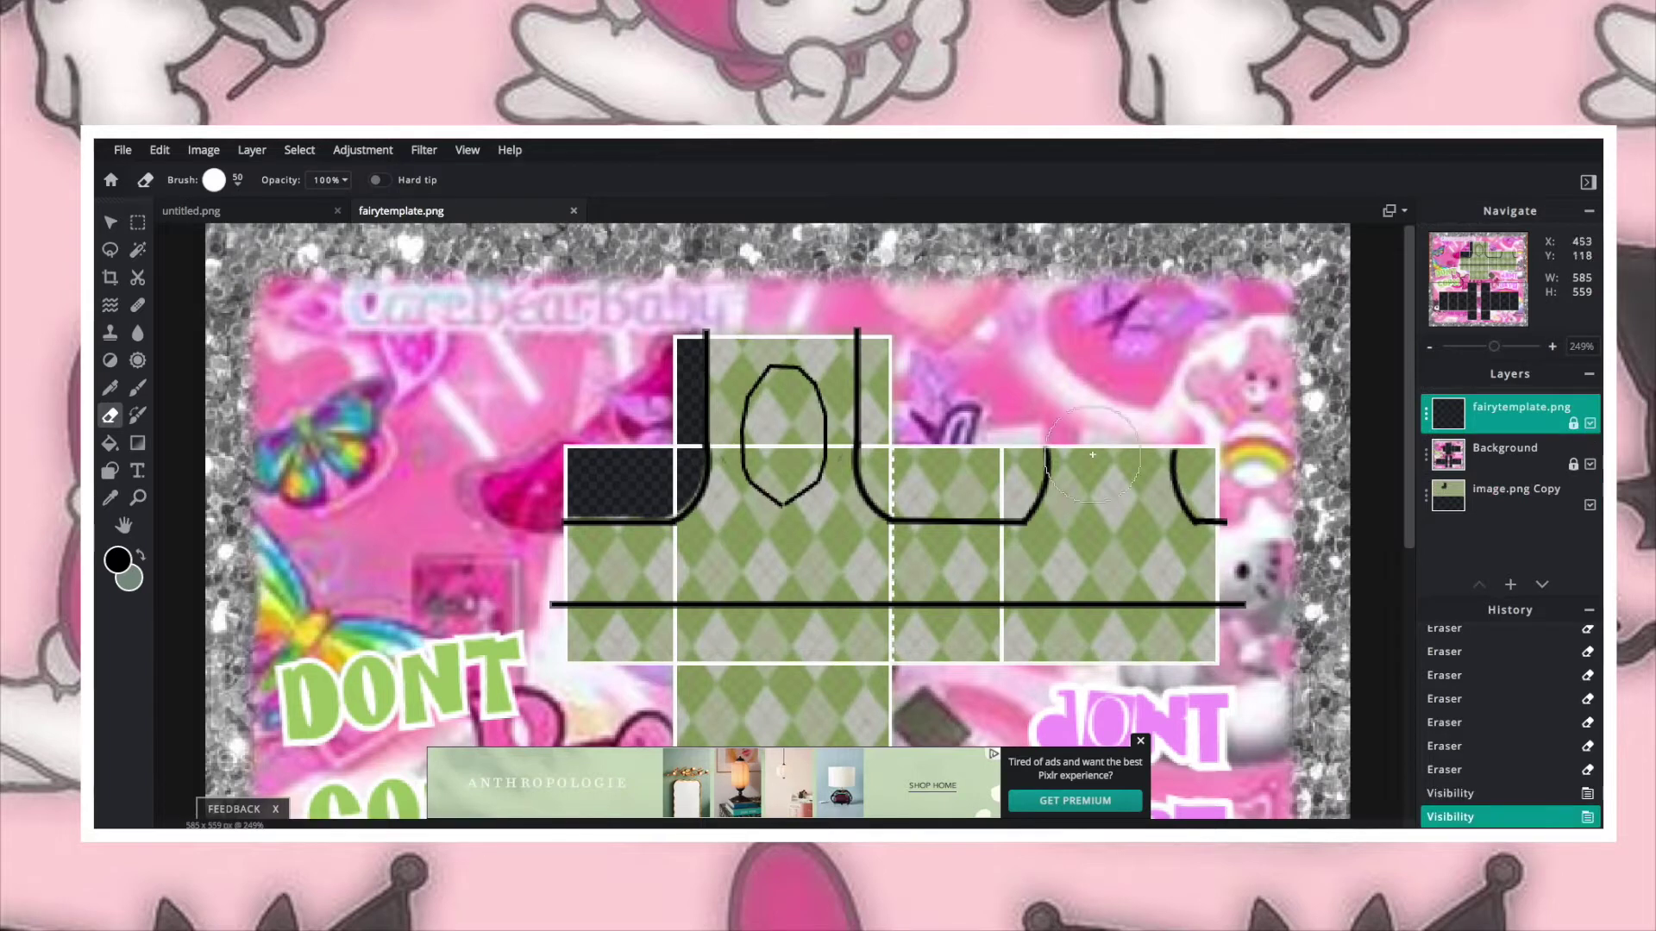
Step: Erase the argyle pattern outside the second armhole line, across the other side panel to the back panel
click(907, 339)
key(ctrl+z)
mouse_move(906, 403)
mouse_down()
mouse_move(912, 469)
mouse_move(995, 463)
mouse_up()
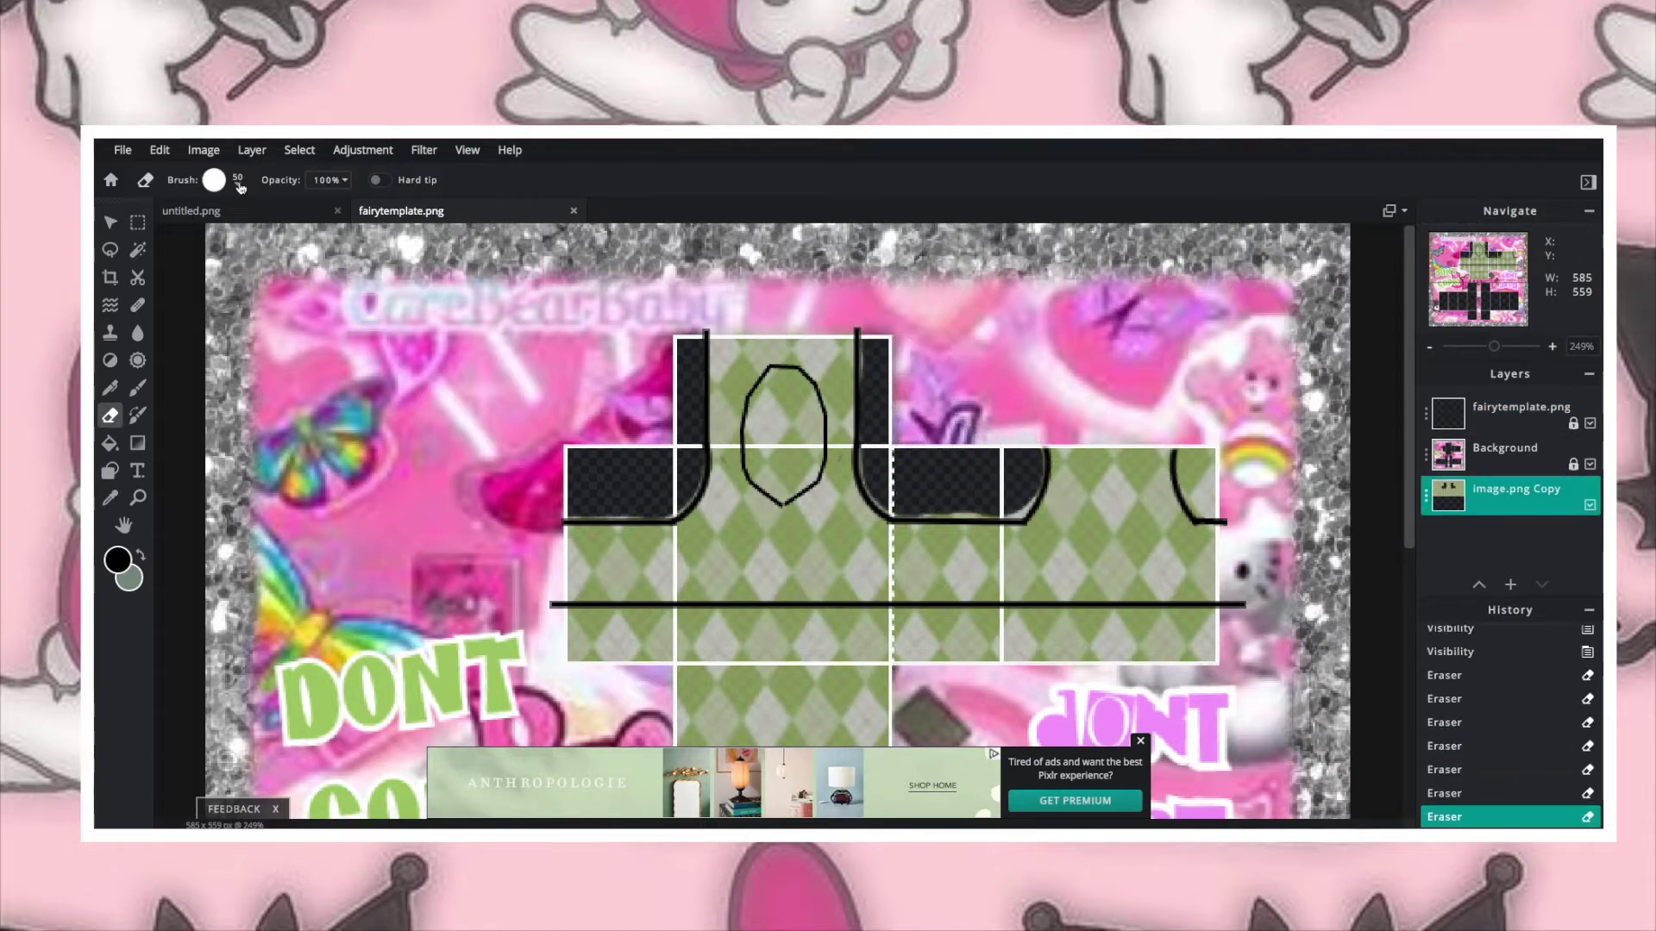
Step: Clean up the armhole edges with a size 10 eraser and hide the fairytemplate.png outline layer
click(239, 181)
click(227, 384)
scroll(1031, 466, up, 3)
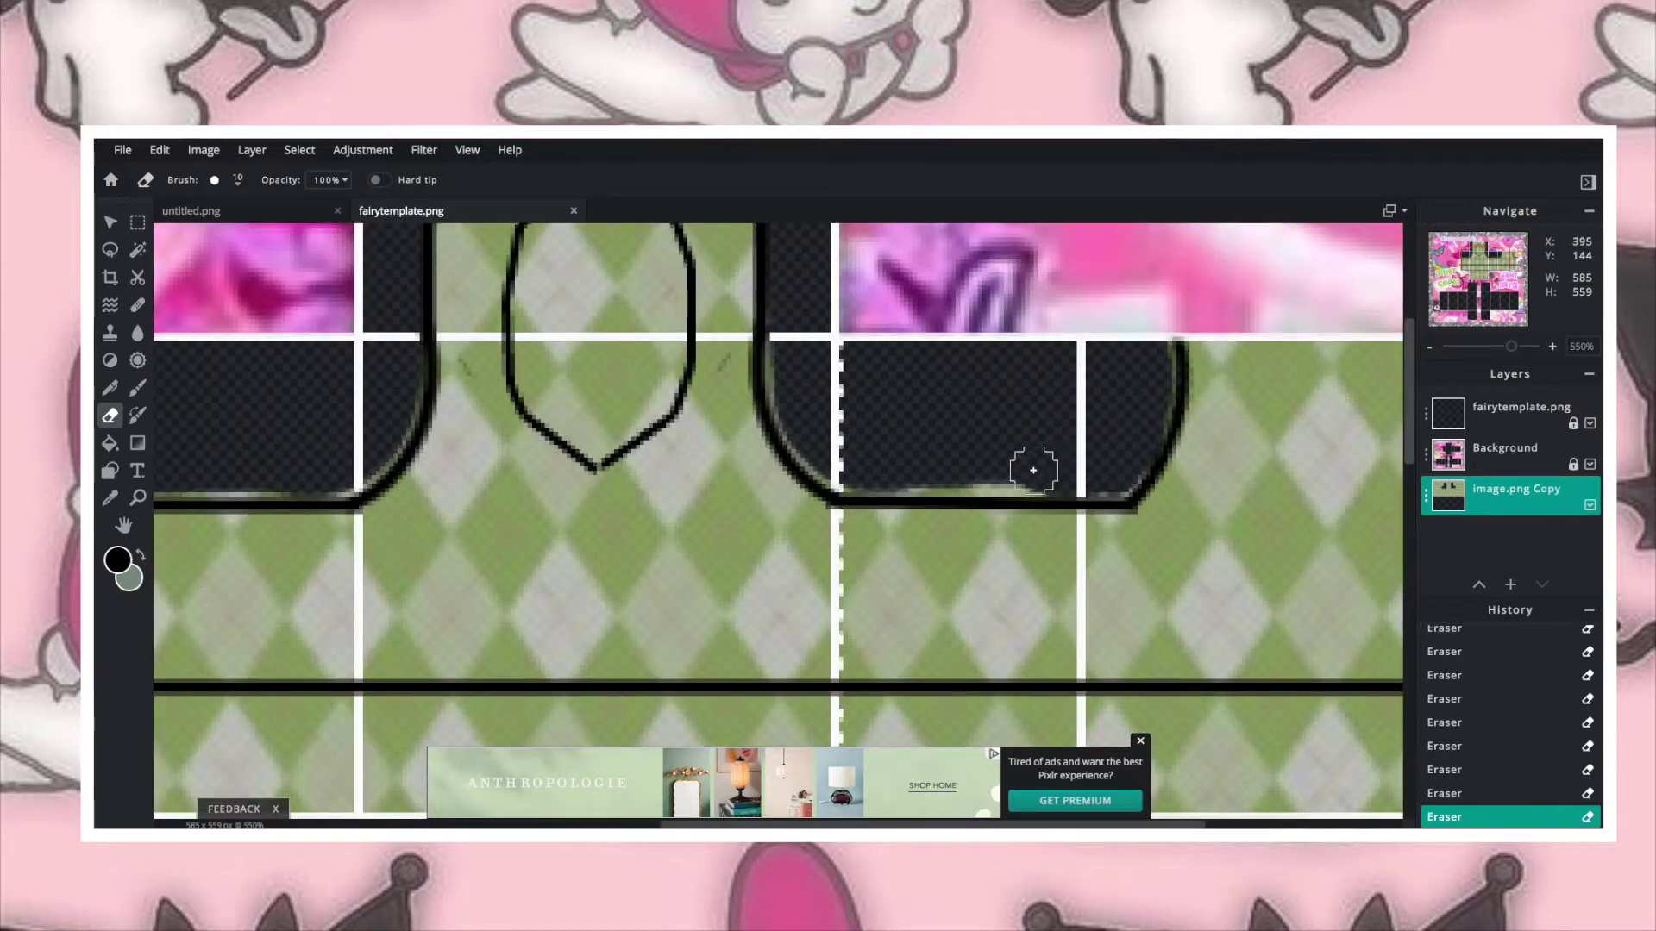
click(1589, 424)
scroll(1035, 449, down, 3)
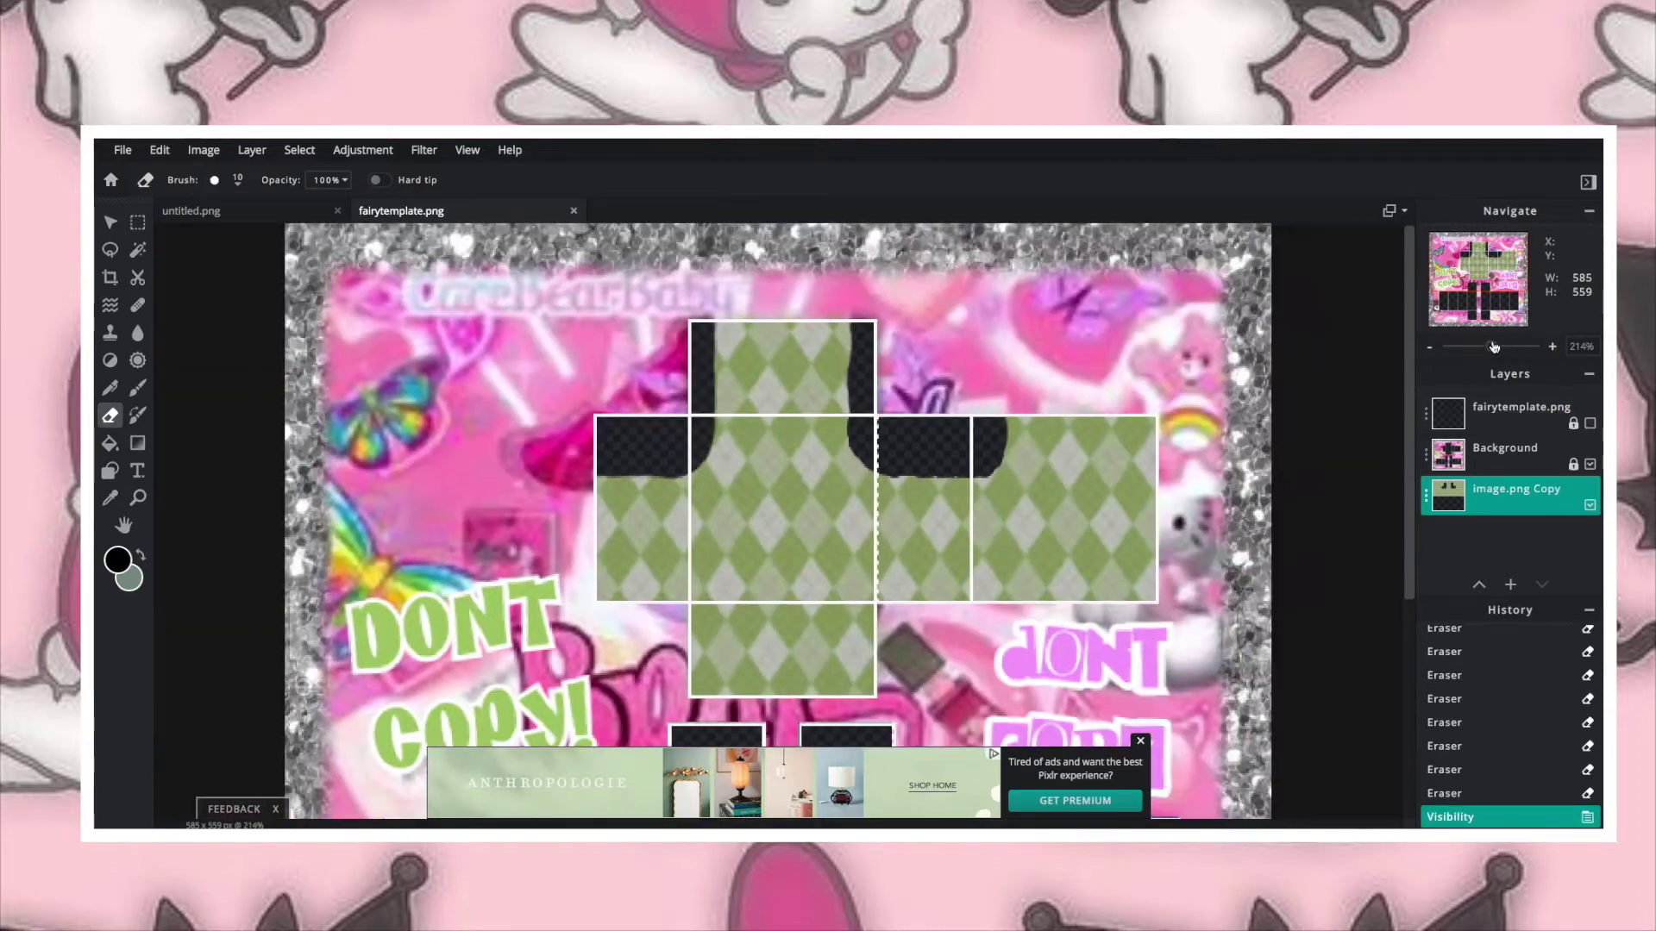
Step: Straighten the outer edge of the front shoulder strap with a square size 30 eraser
scroll(604, 388, up, 2)
click(233, 184)
click(344, 528)
drag(823, 457, 830, 563)
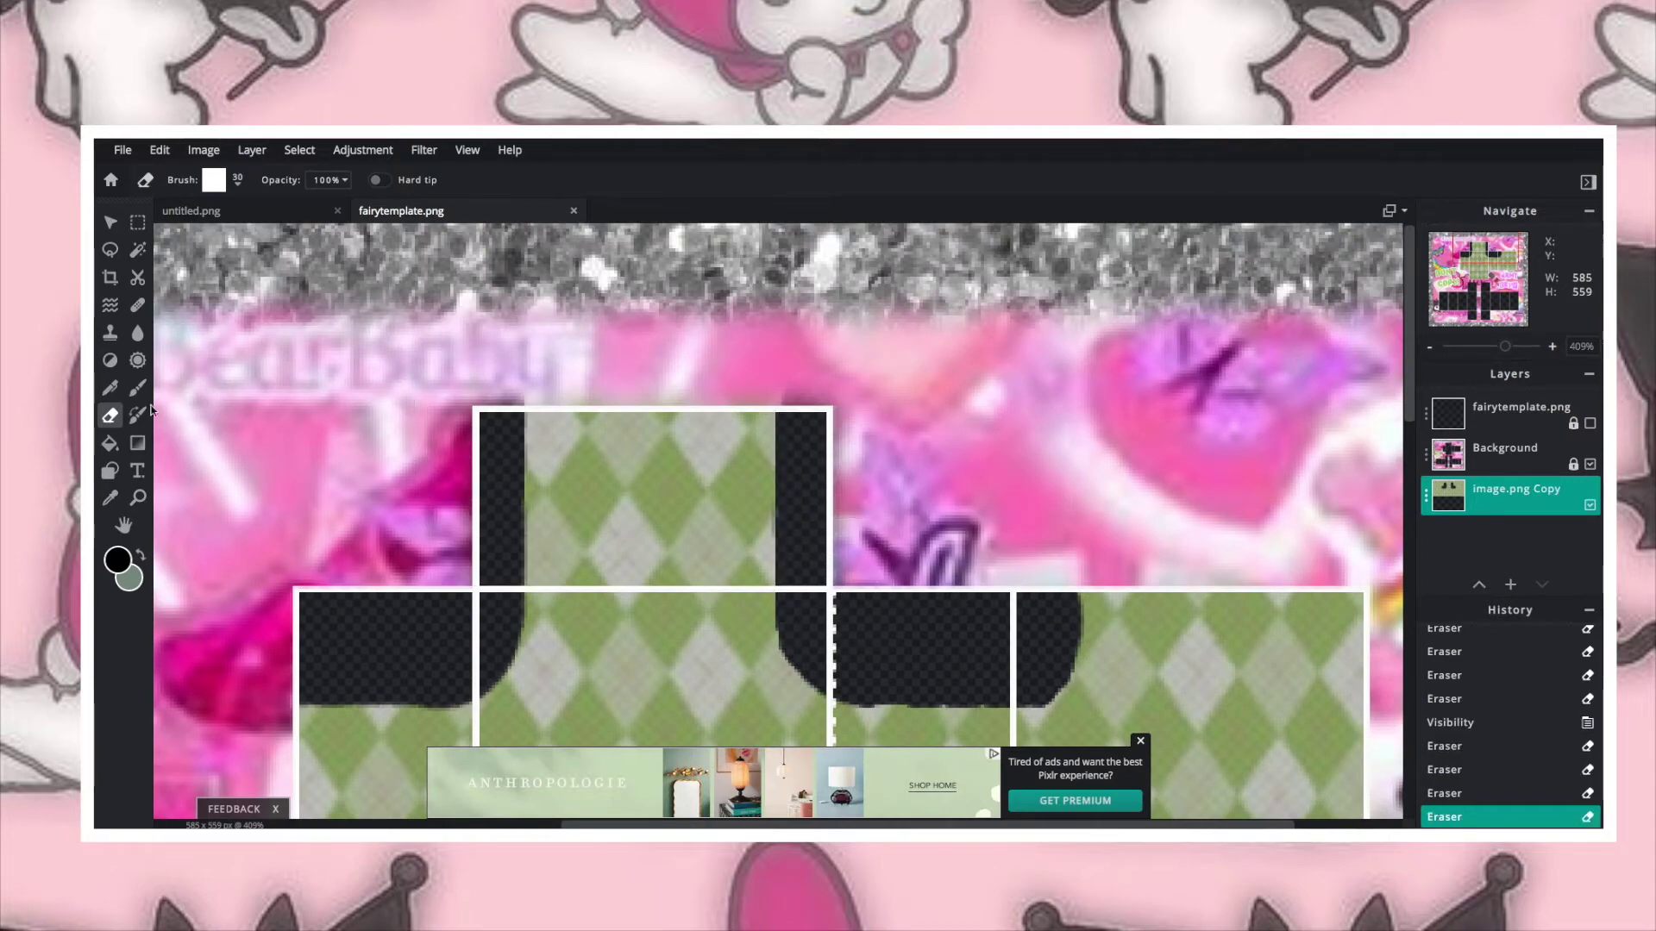
Step: Smooth the front armhole curve with a round size 10 eraser
click(234, 182)
click(283, 398)
scroll(737, 544, up, 2)
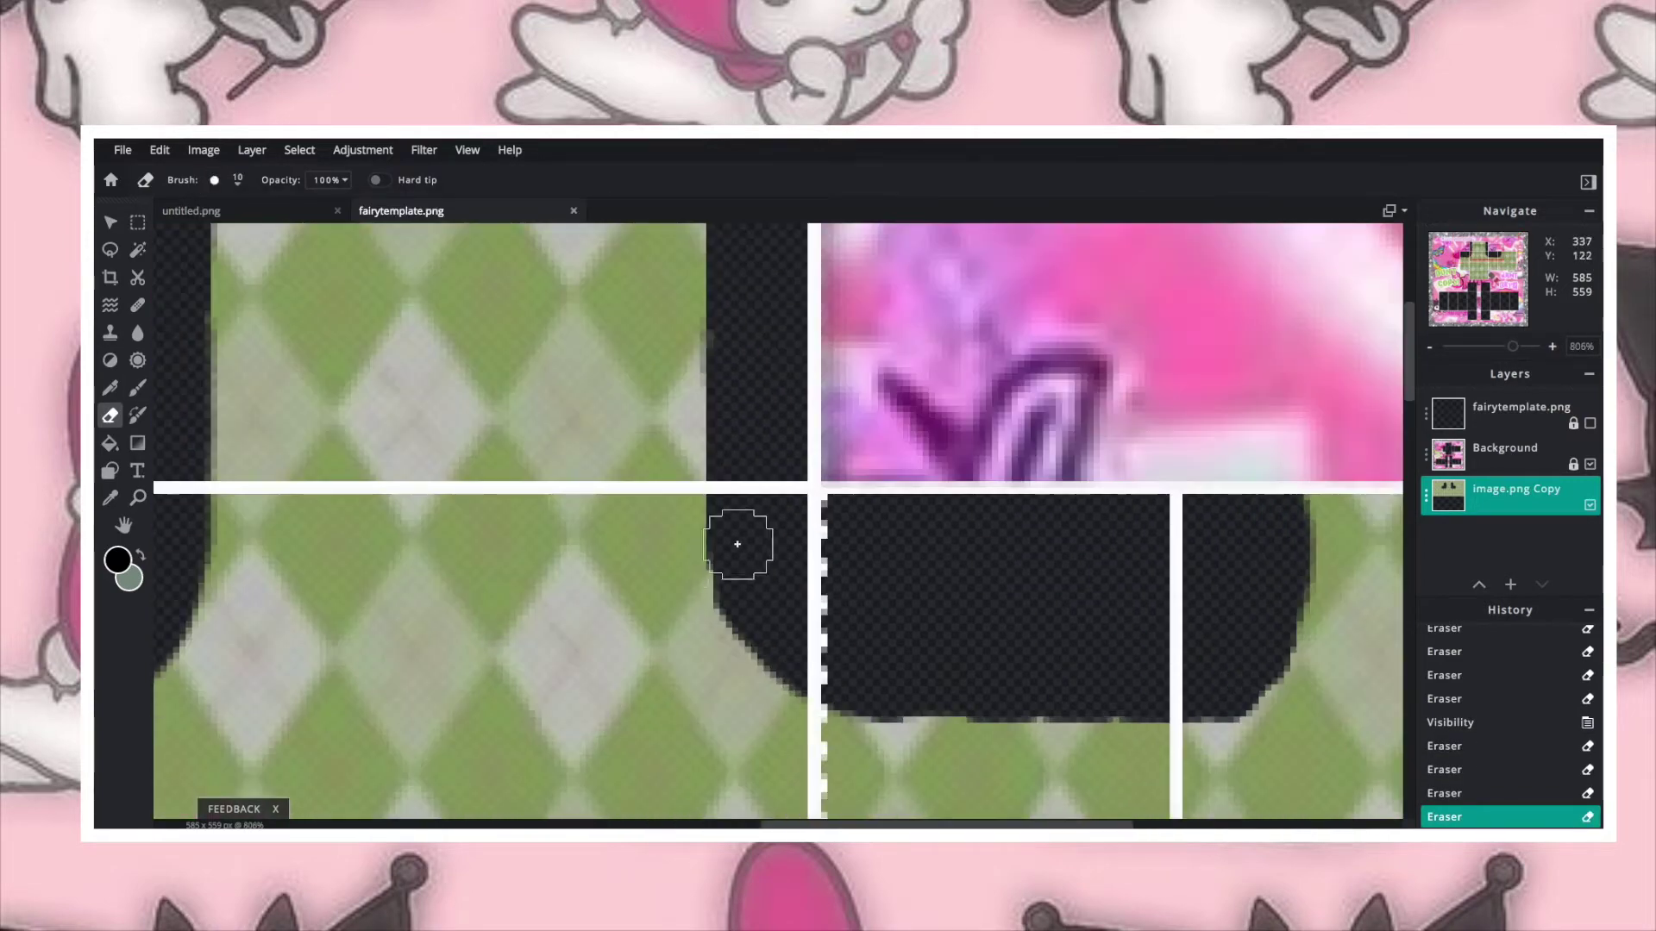
Step: Erase the argyle pattern outside the far armhole line on the back panel, showing the outline layer as a guide
click(1473, 270)
click(1589, 423)
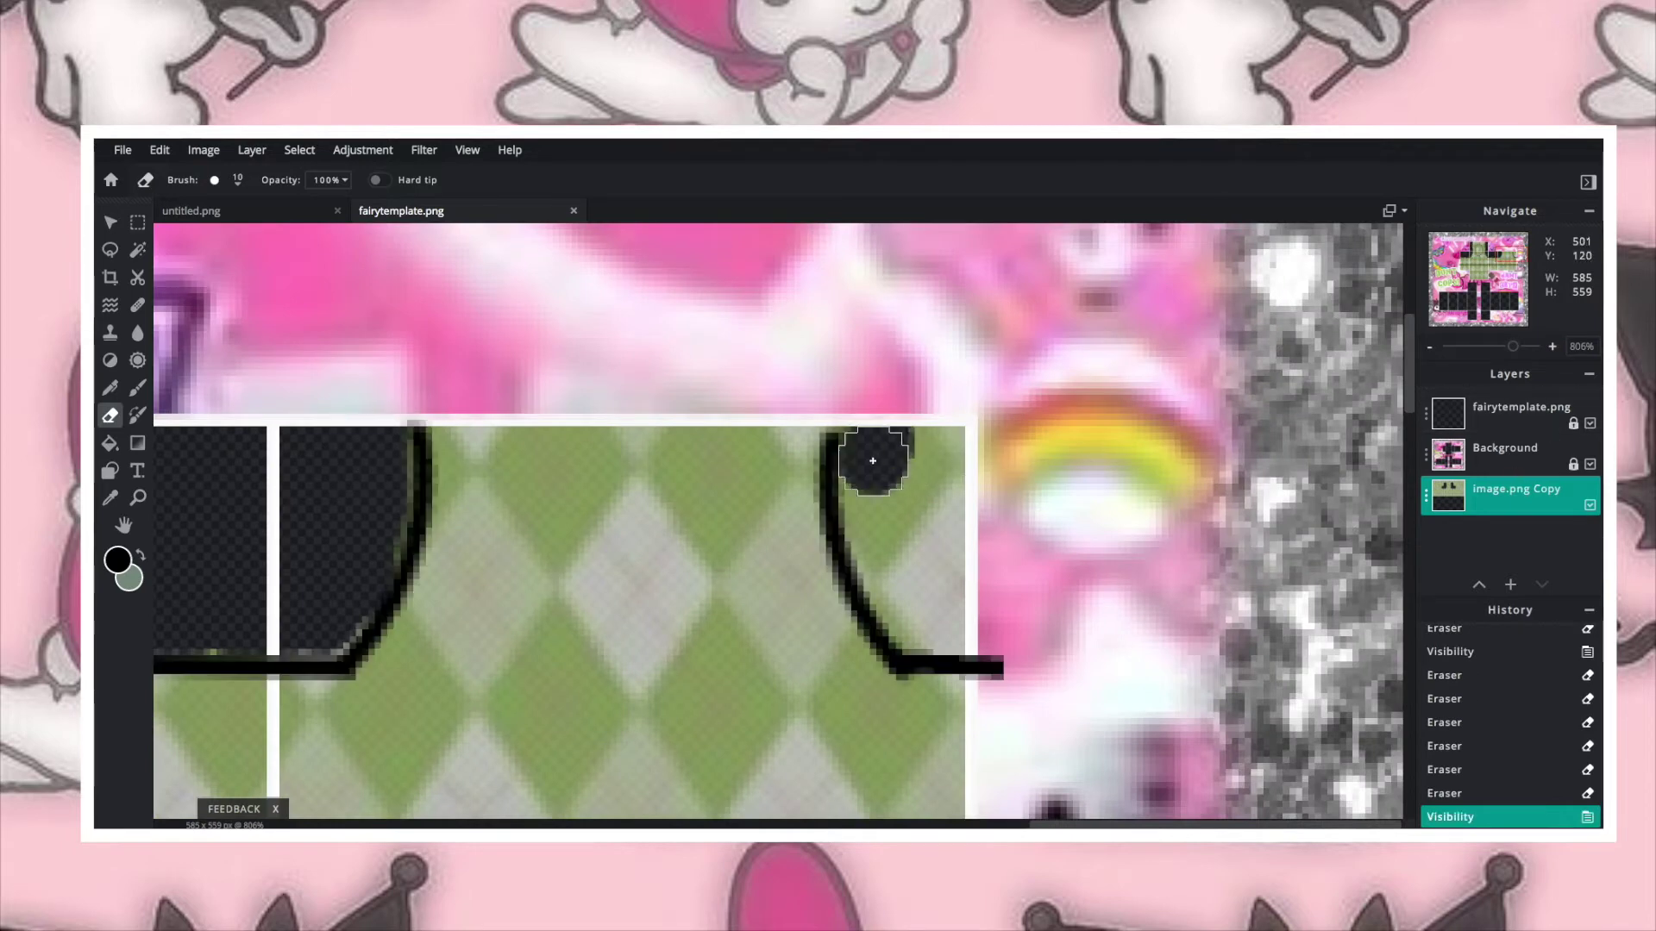
drag(966, 601, 923, 572)
click(1589, 423)
drag(876, 432, 871, 537)
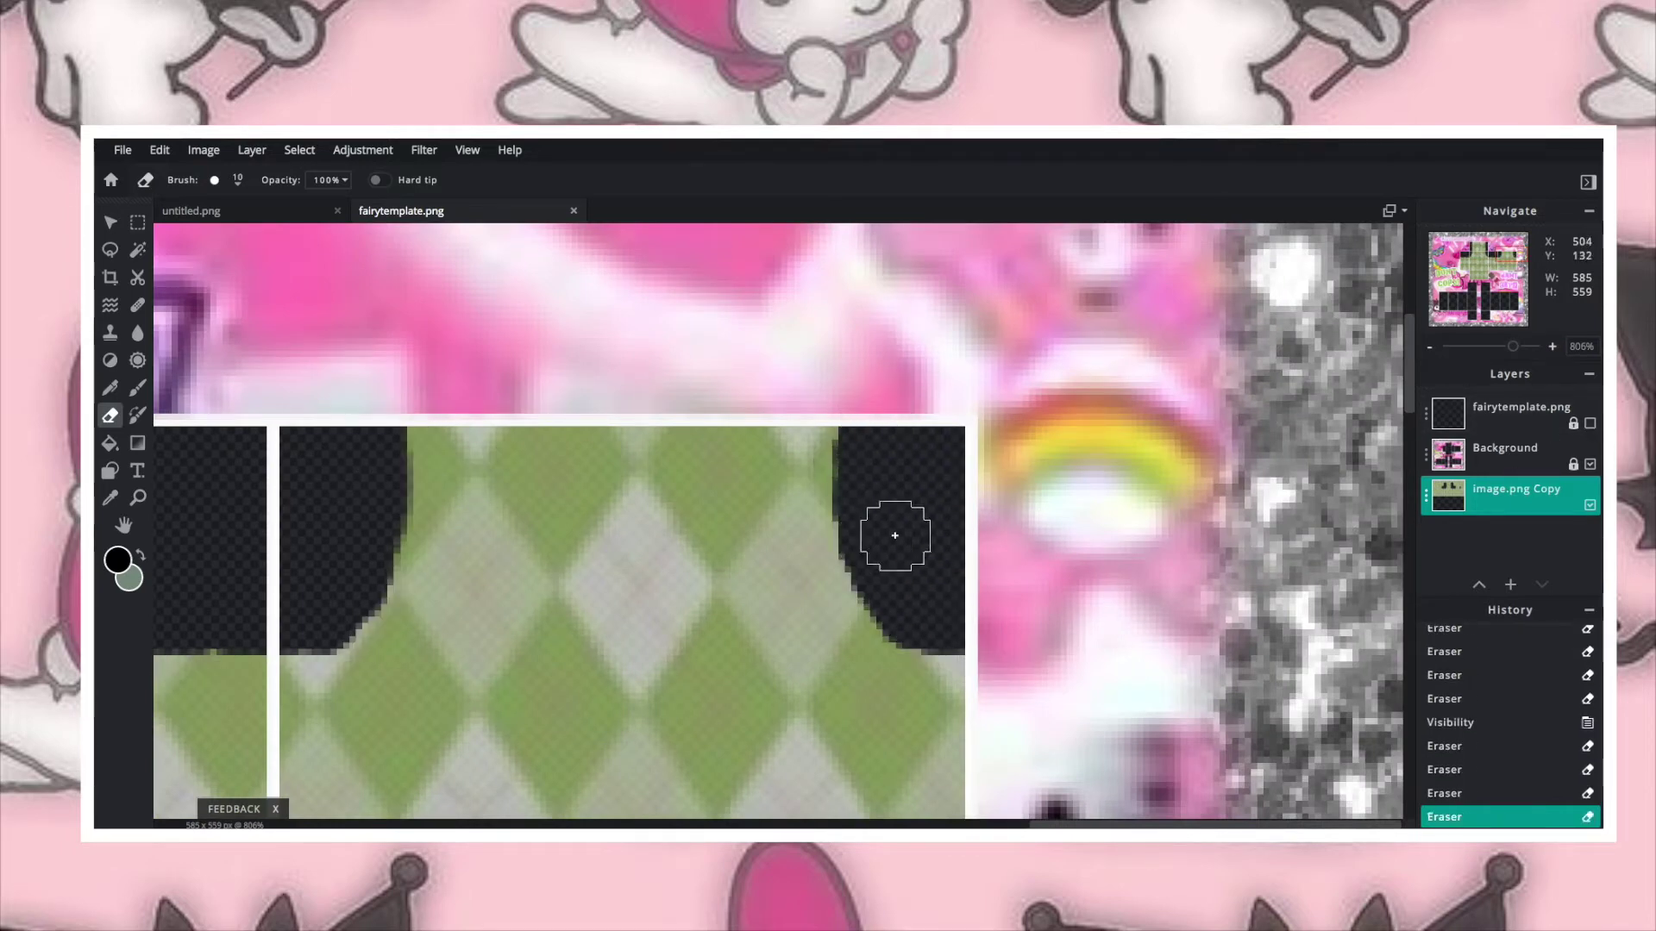
Step: Smooth the armhole edges between the side and back panels and undo the last eraser stroke
scroll(896, 535, down, 8)
scroll(814, 431, up, 5)
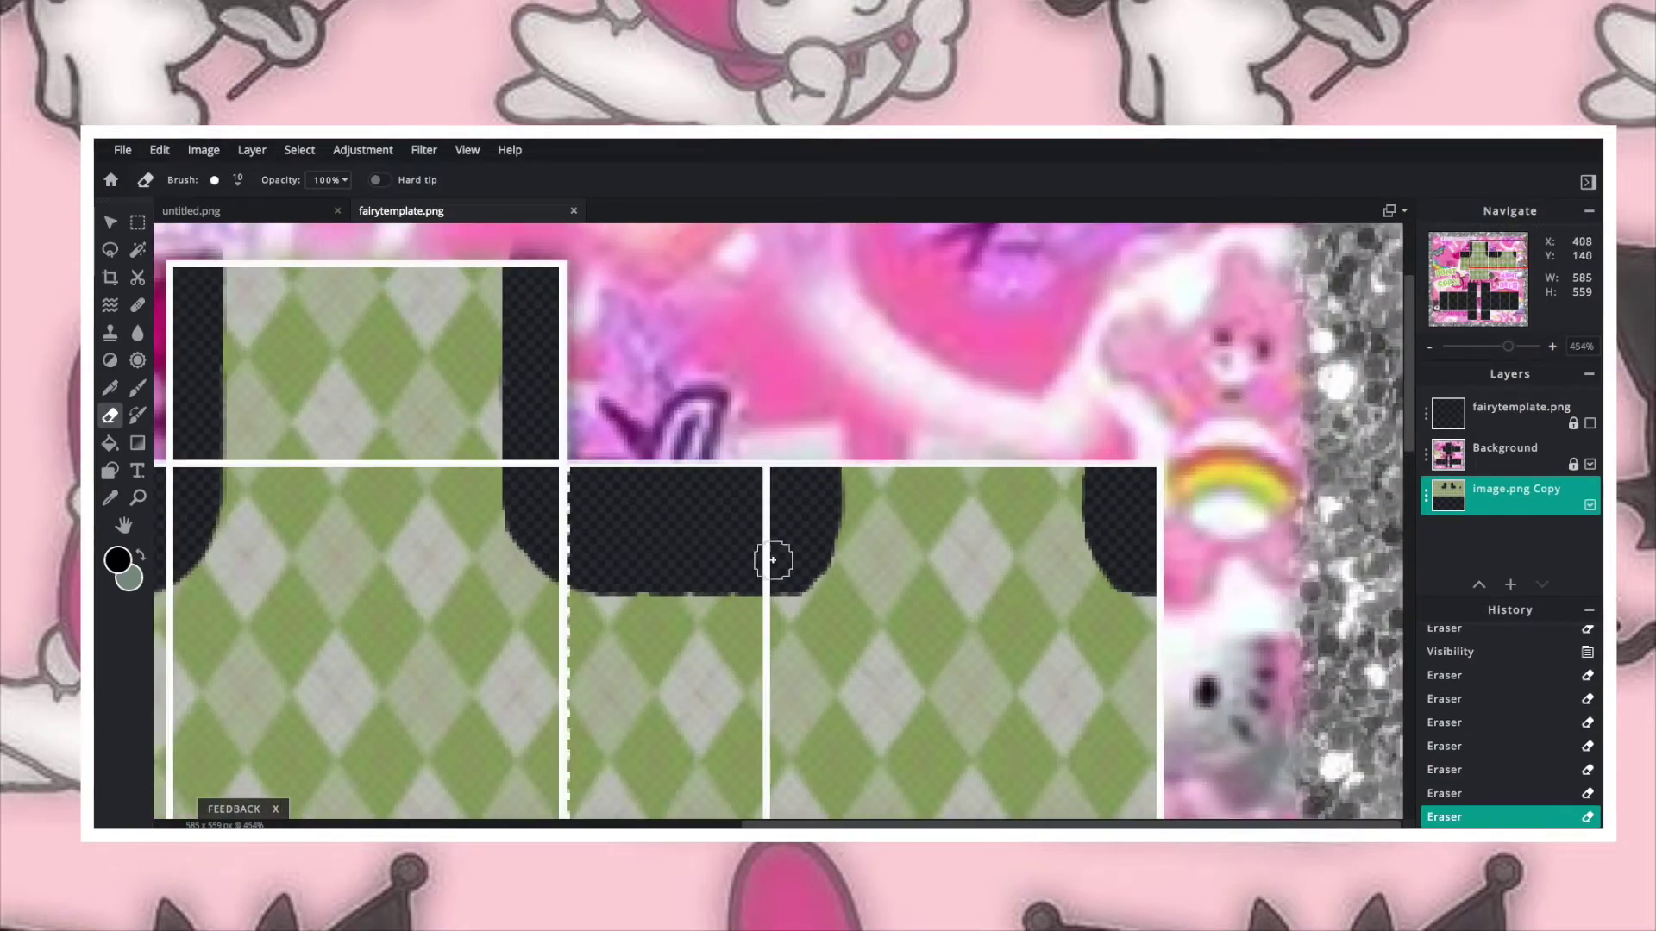
mouse_move(1507, 349)
mouse_down()
mouse_move(1492, 348)
mouse_move(1511, 347)
mouse_up()
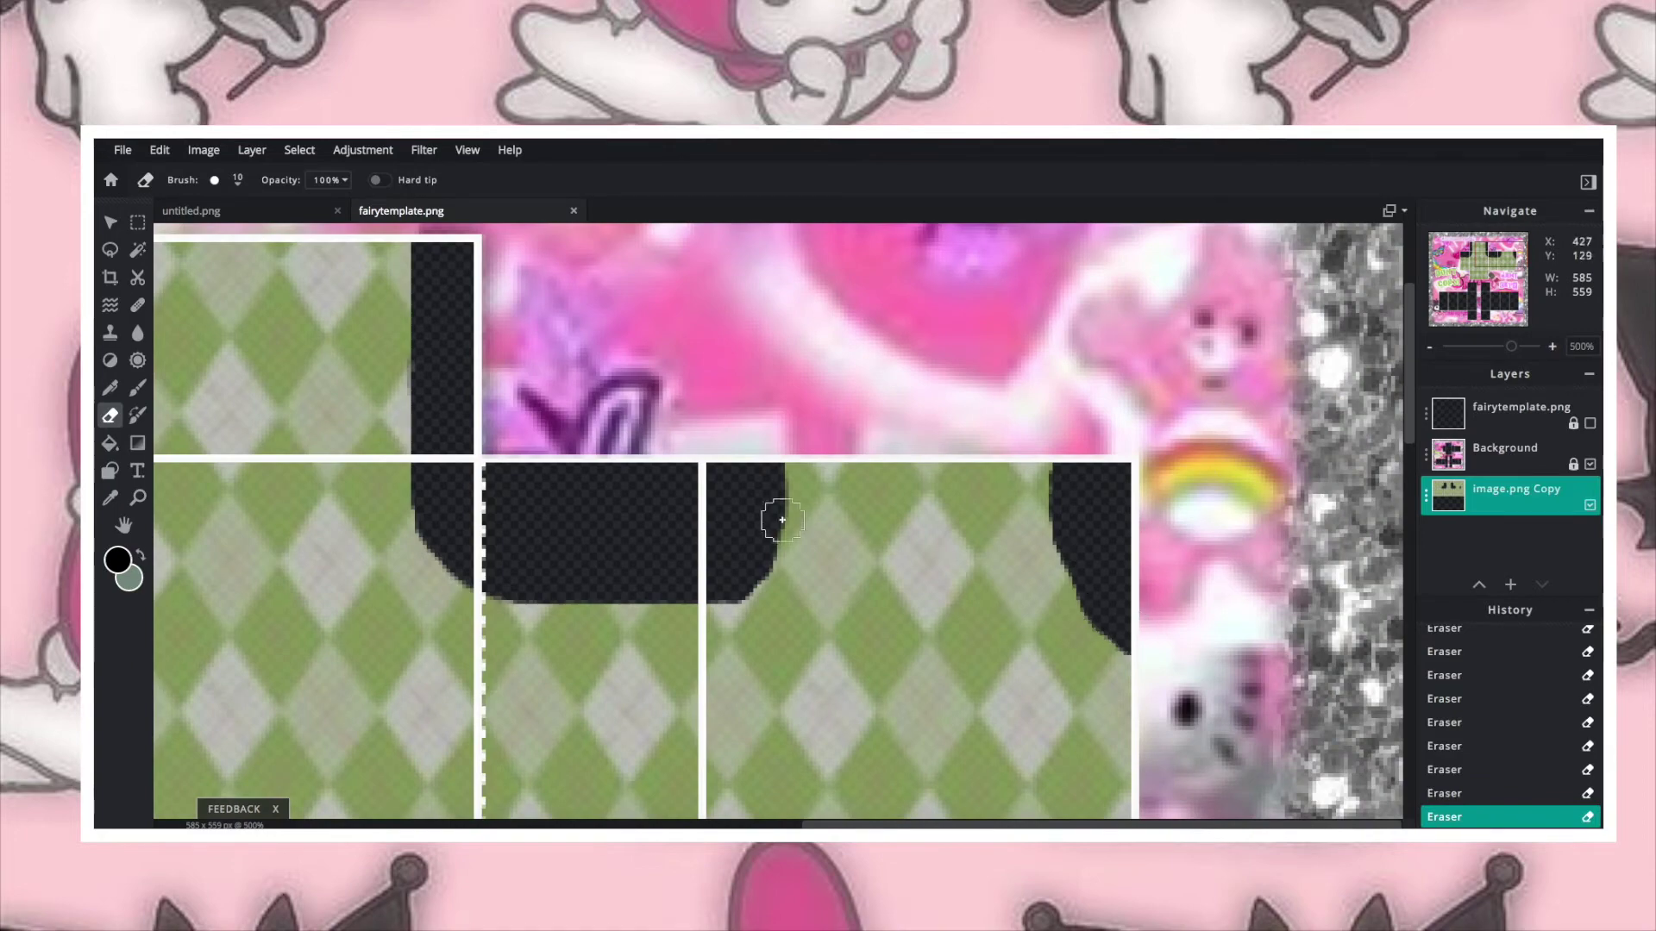
key(ctrl+z)
scroll(266, 430, down, 5)
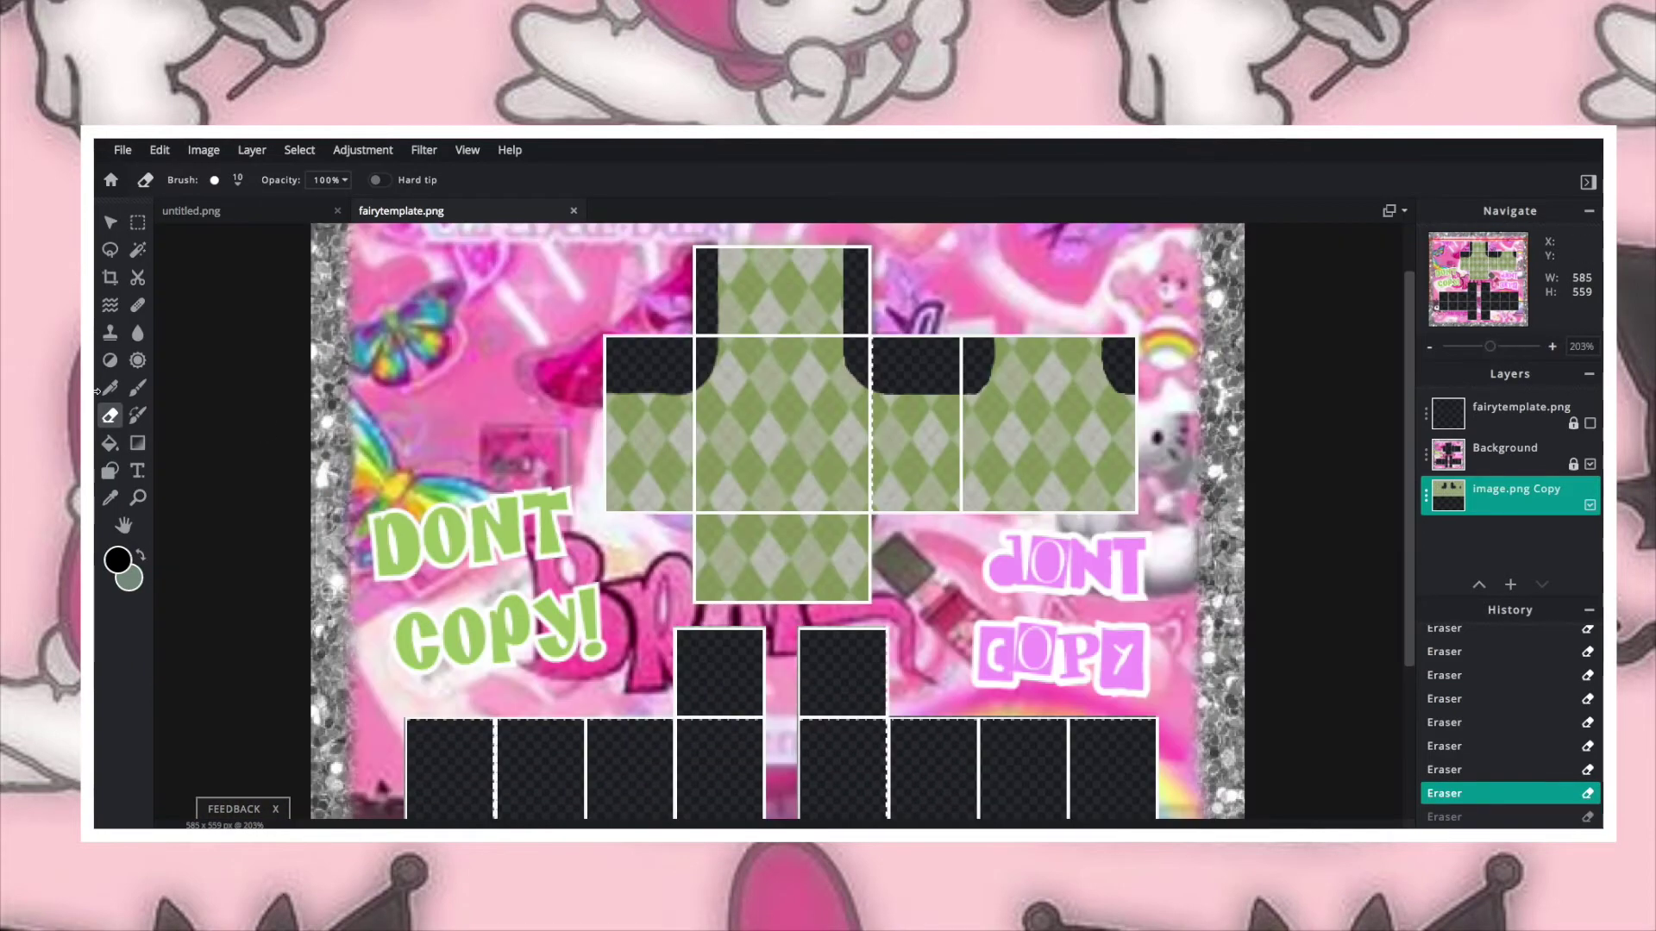
Step: Show the outline layer and erase the argyle pattern below the hem line across the torso panels
click(1590, 423)
drag(752, 489, 856, 488)
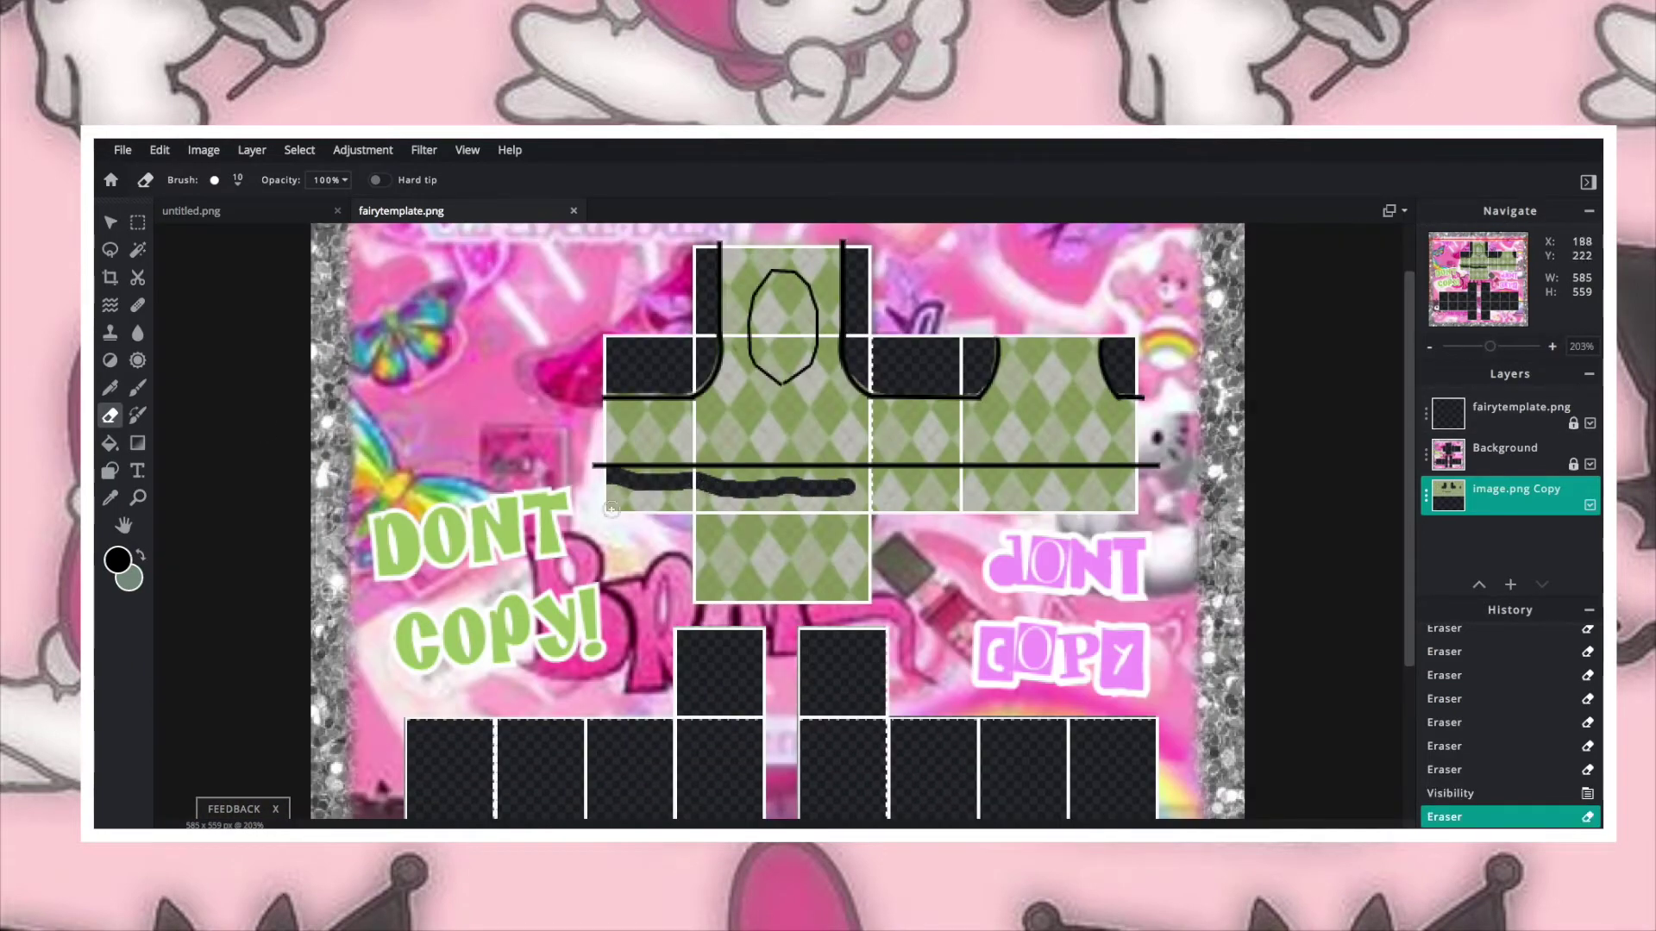
key(ctrl+z)
drag(608, 480, 657, 485)
drag(842, 497, 992, 491)
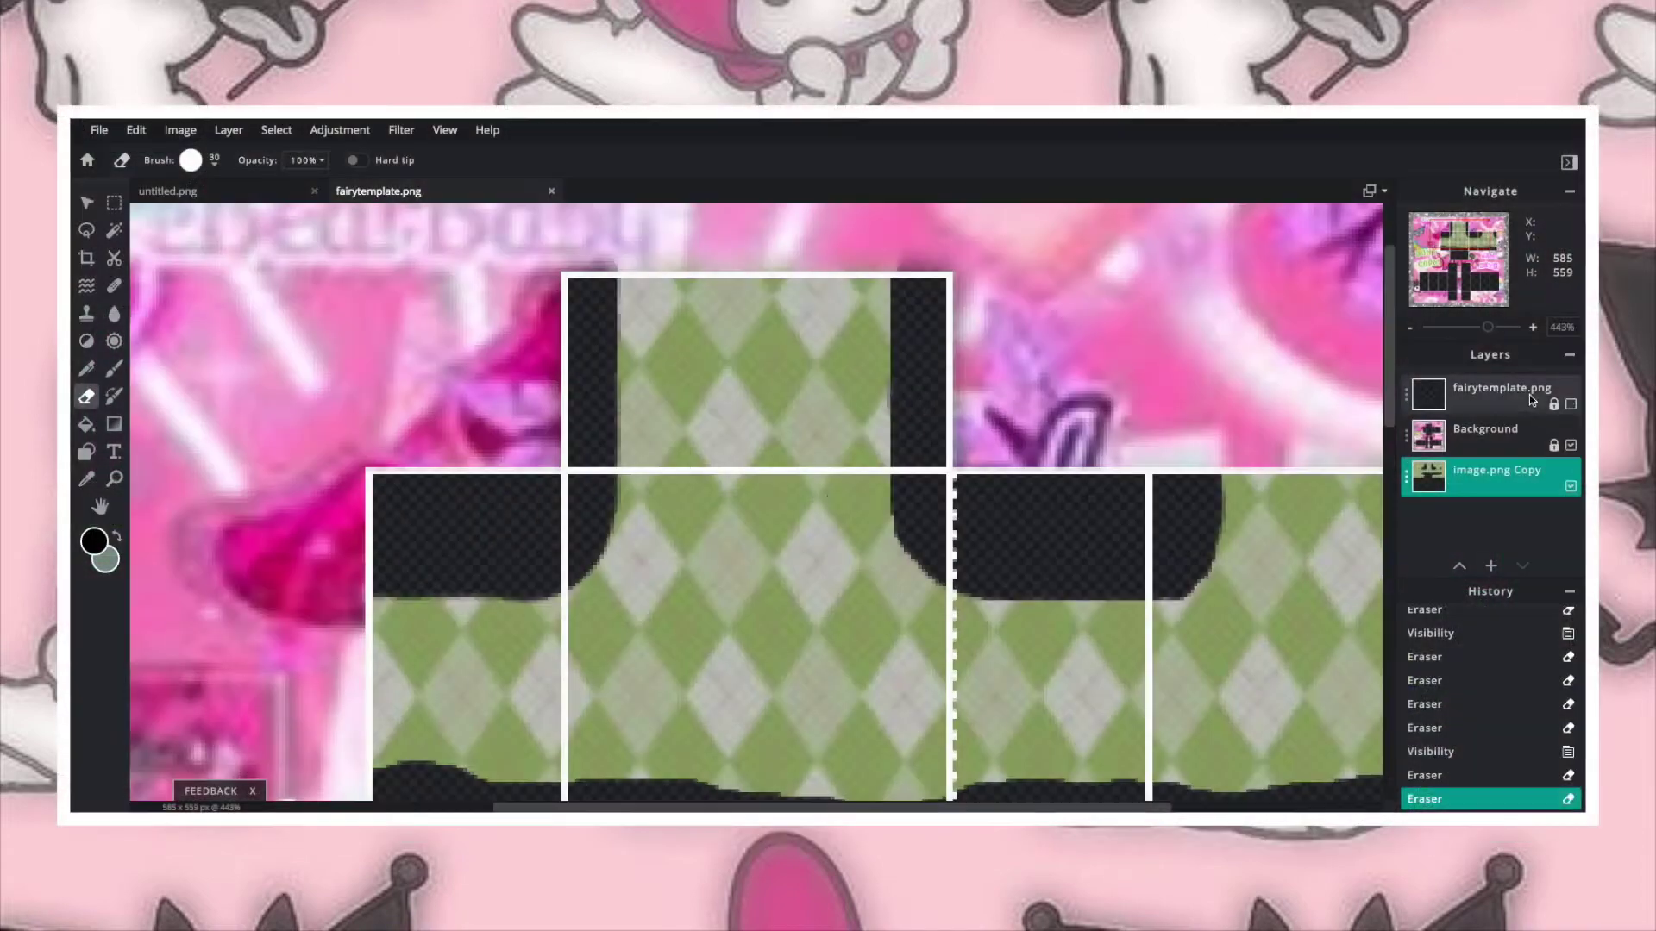
Step: Try to cut the neckline opening by deleting an elliptical selection of the pattern inside the oval outline
click(114, 201)
click(216, 159)
mouse_move(689, 316)
mouse_down()
mouse_move(819, 535)
mouse_move(826, 578)
mouse_up()
key(Delete)
scroll(1213, 682, up, 5)
key(ctrl+d)
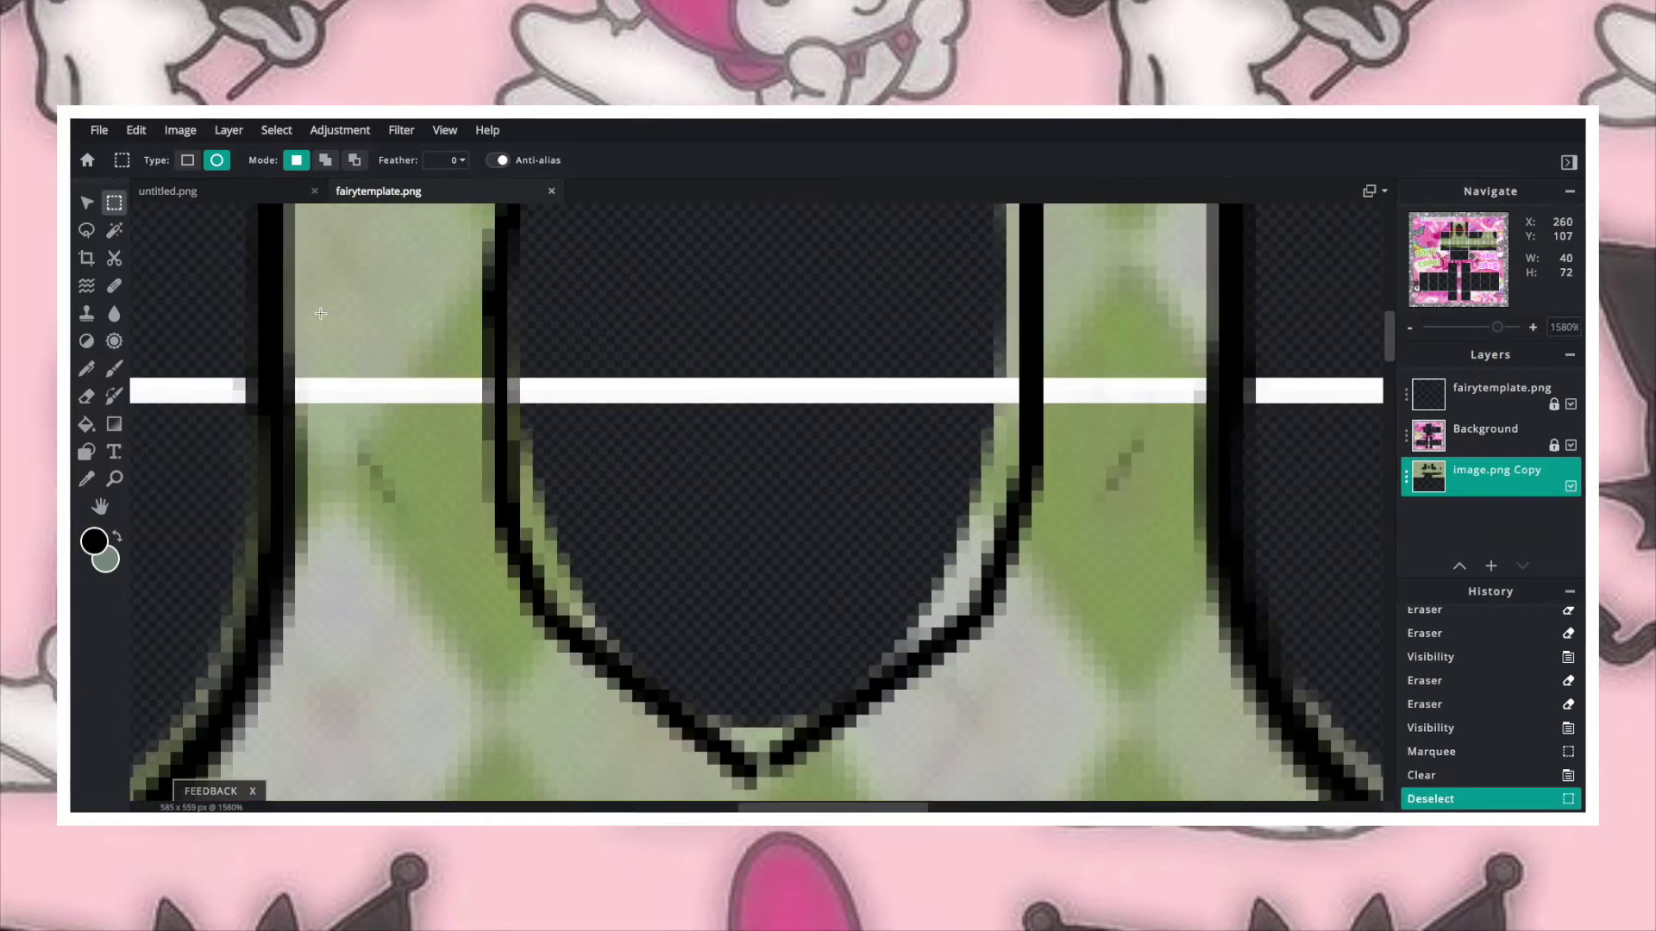
Step: Try to erase the leftover pattern along the neckline outline with a size 10 eraser
key(e)
click(191, 159)
drag(597, 514, 751, 676)
mouse_move(918, 407)
mouse_down()
mouse_move(948, 474)
mouse_move(851, 595)
mouse_up()
scroll(851, 595, down, 10)
scroll(782, 406, up, 3)
scroll(782, 406, up, 6)
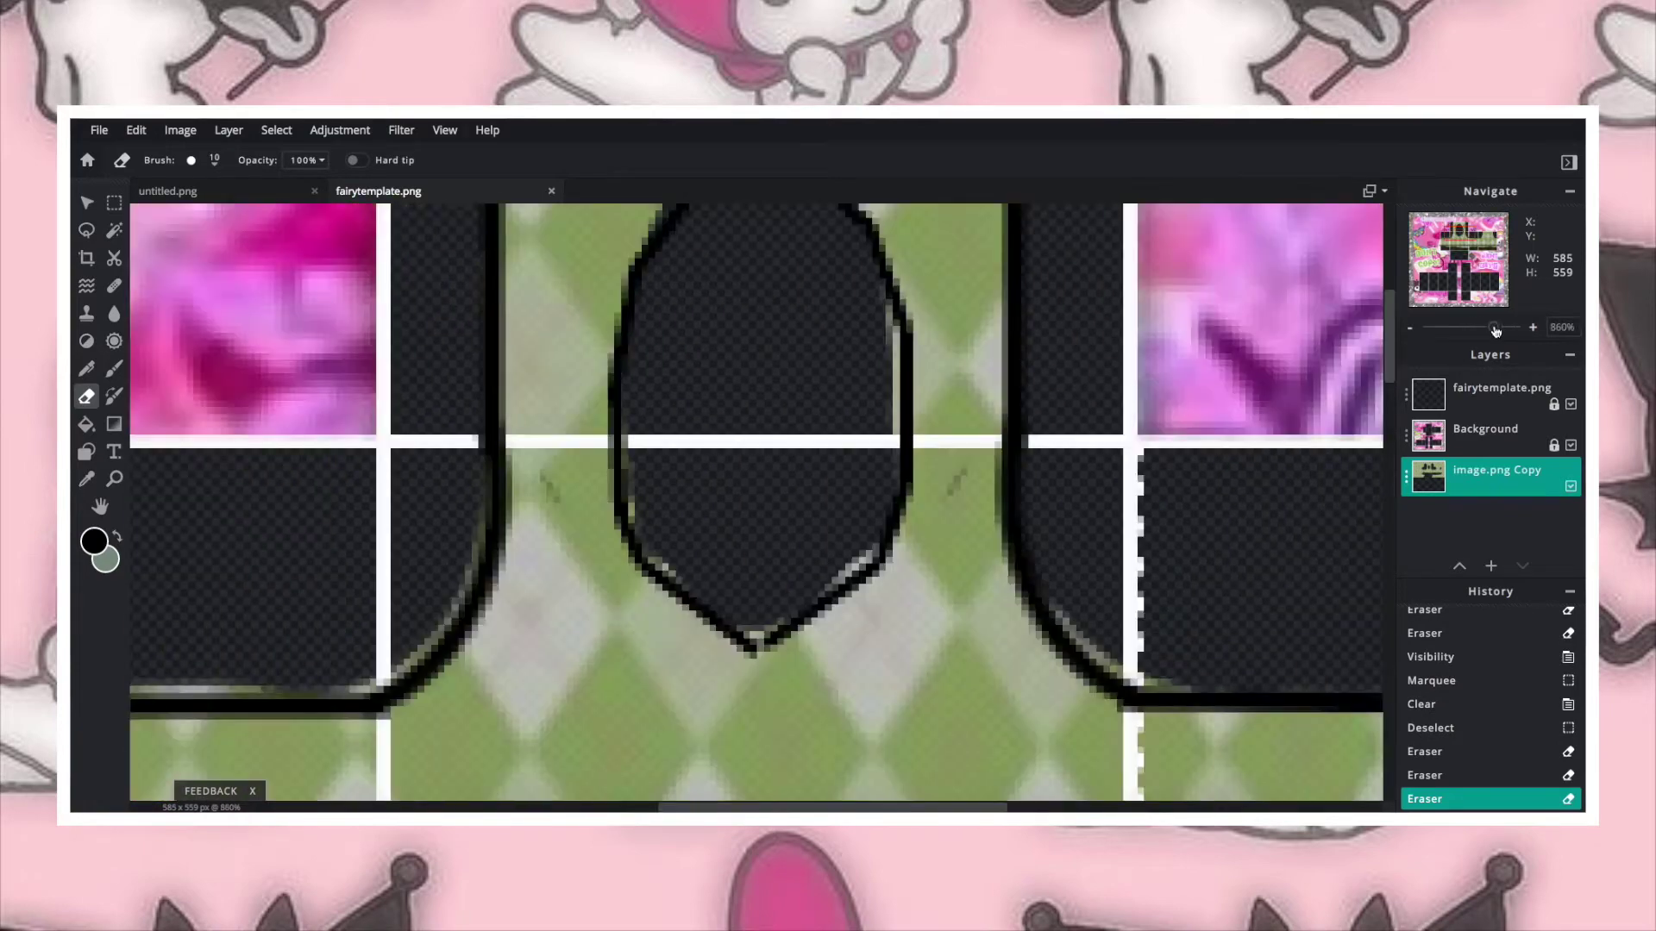
drag(918, 462, 916, 658)
scroll(546, 648, down, 3)
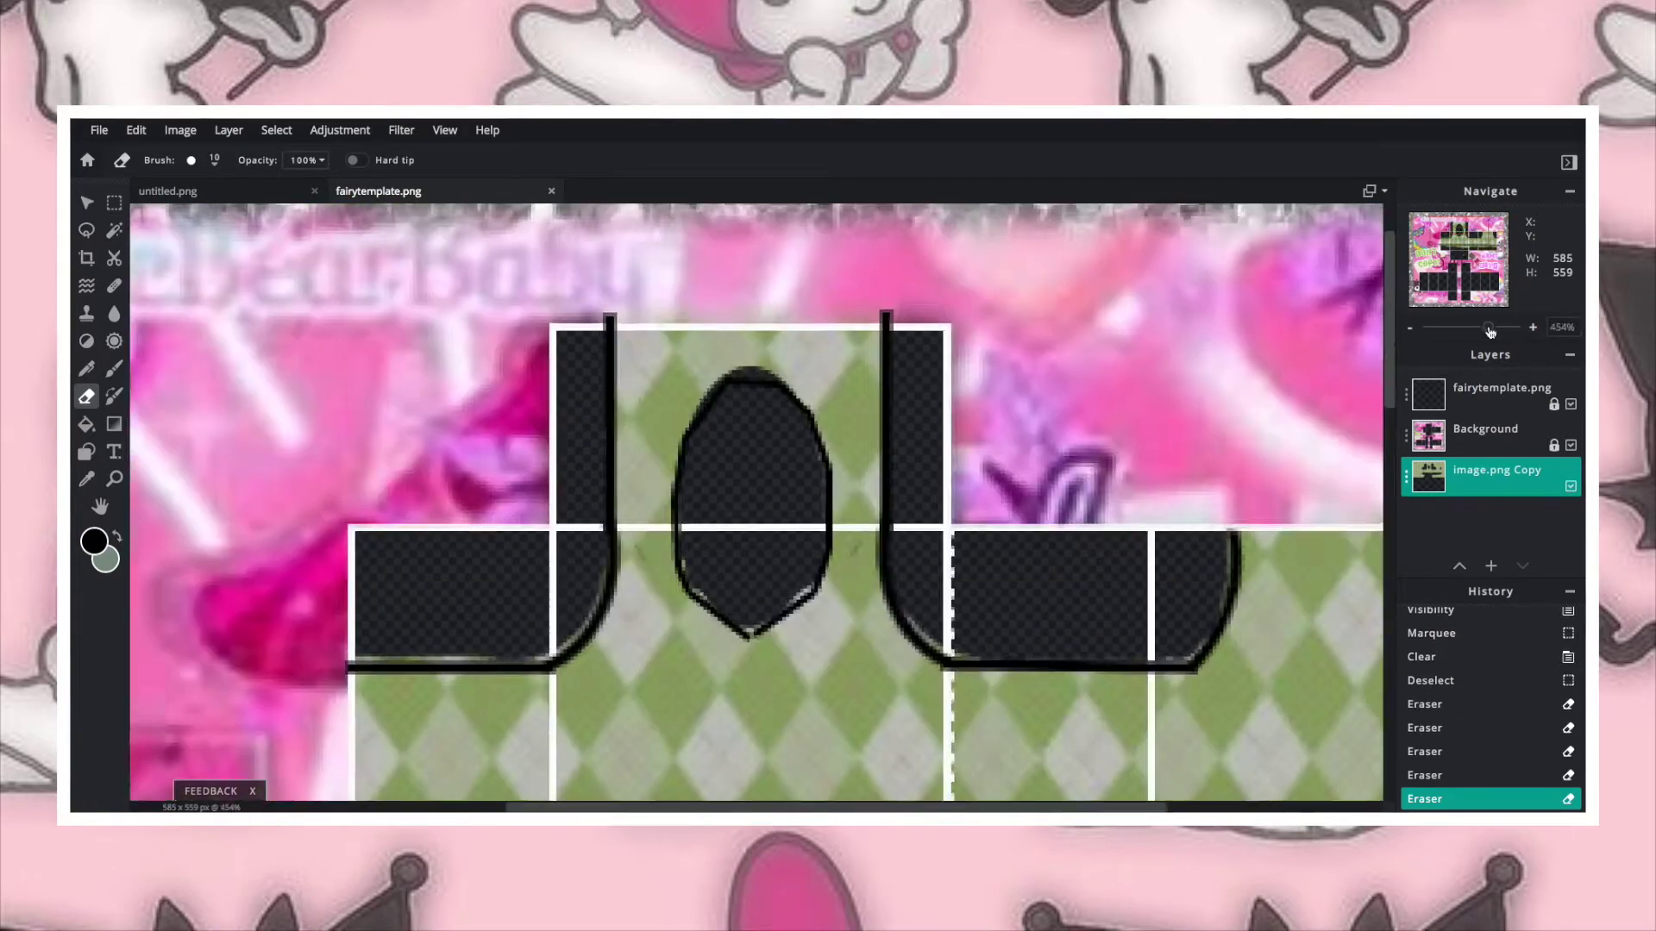
scroll(831, 635, up, 2)
click(1570, 403)
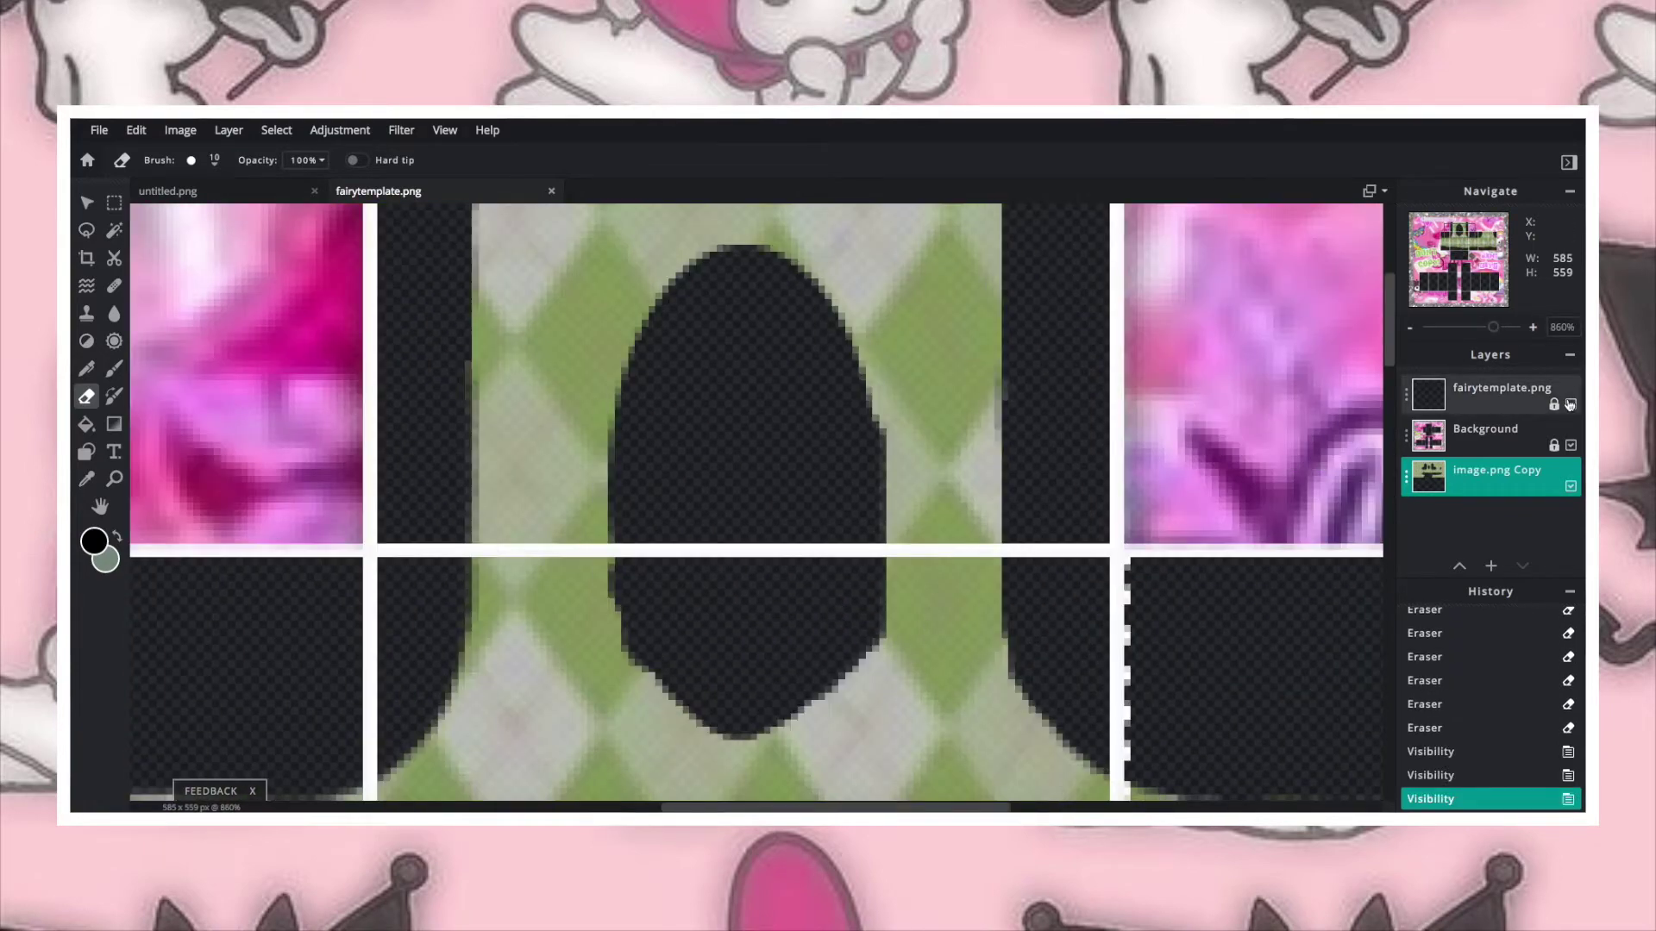
Step: Undo the neckline cut and the eraser strokes around it
key(ctrl+z)
key(ctrl+z)
key(ctrl+z)
key(ctrl+z)
key(ctrl+z)
key(ctrl+z)
key(ctrl+z)
key(ctrl+z)
key(ctrl+z)
key(ctrl+z)
key(ctrl+z)
key(ctrl+z)
key(ctrl+z)
key(ctrl+shift+z)
Step: Delete a centred elliptical selection of the pattern for the neckline opening and hide the outline layer
key(m)
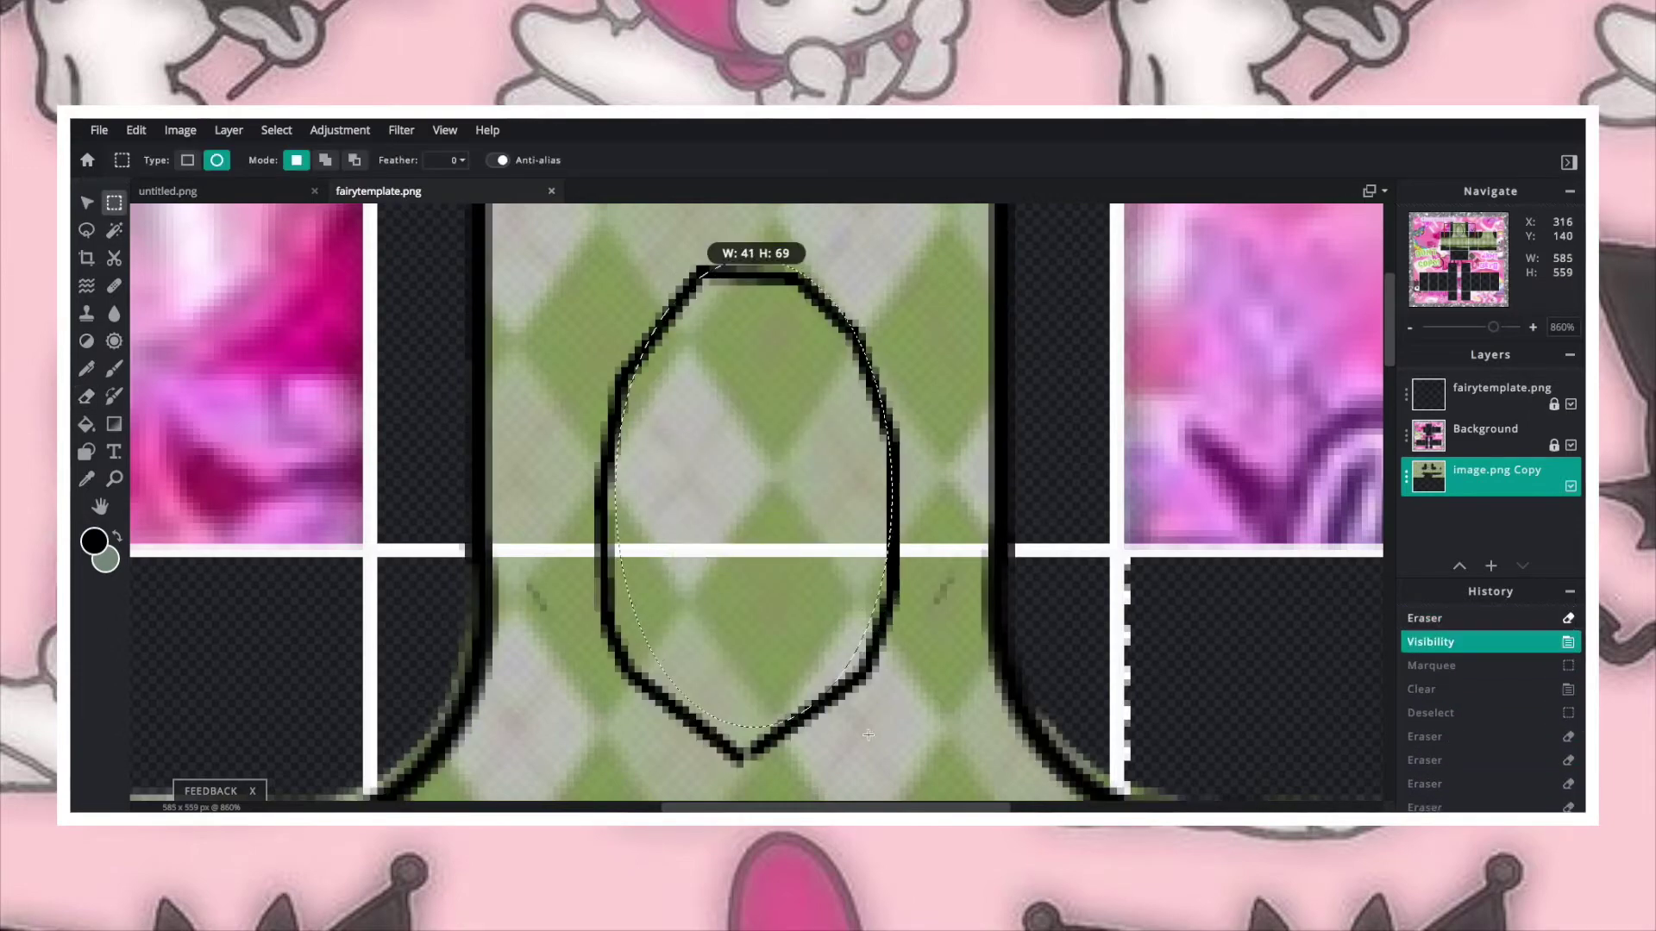
drag(867, 735, 867, 735)
key(Delete)
key(ctrl+d)
click(1570, 404)
drag(1493, 327, 1486, 328)
Step: Add a new layer above the others and set the foreground colour to white
click(1490, 566)
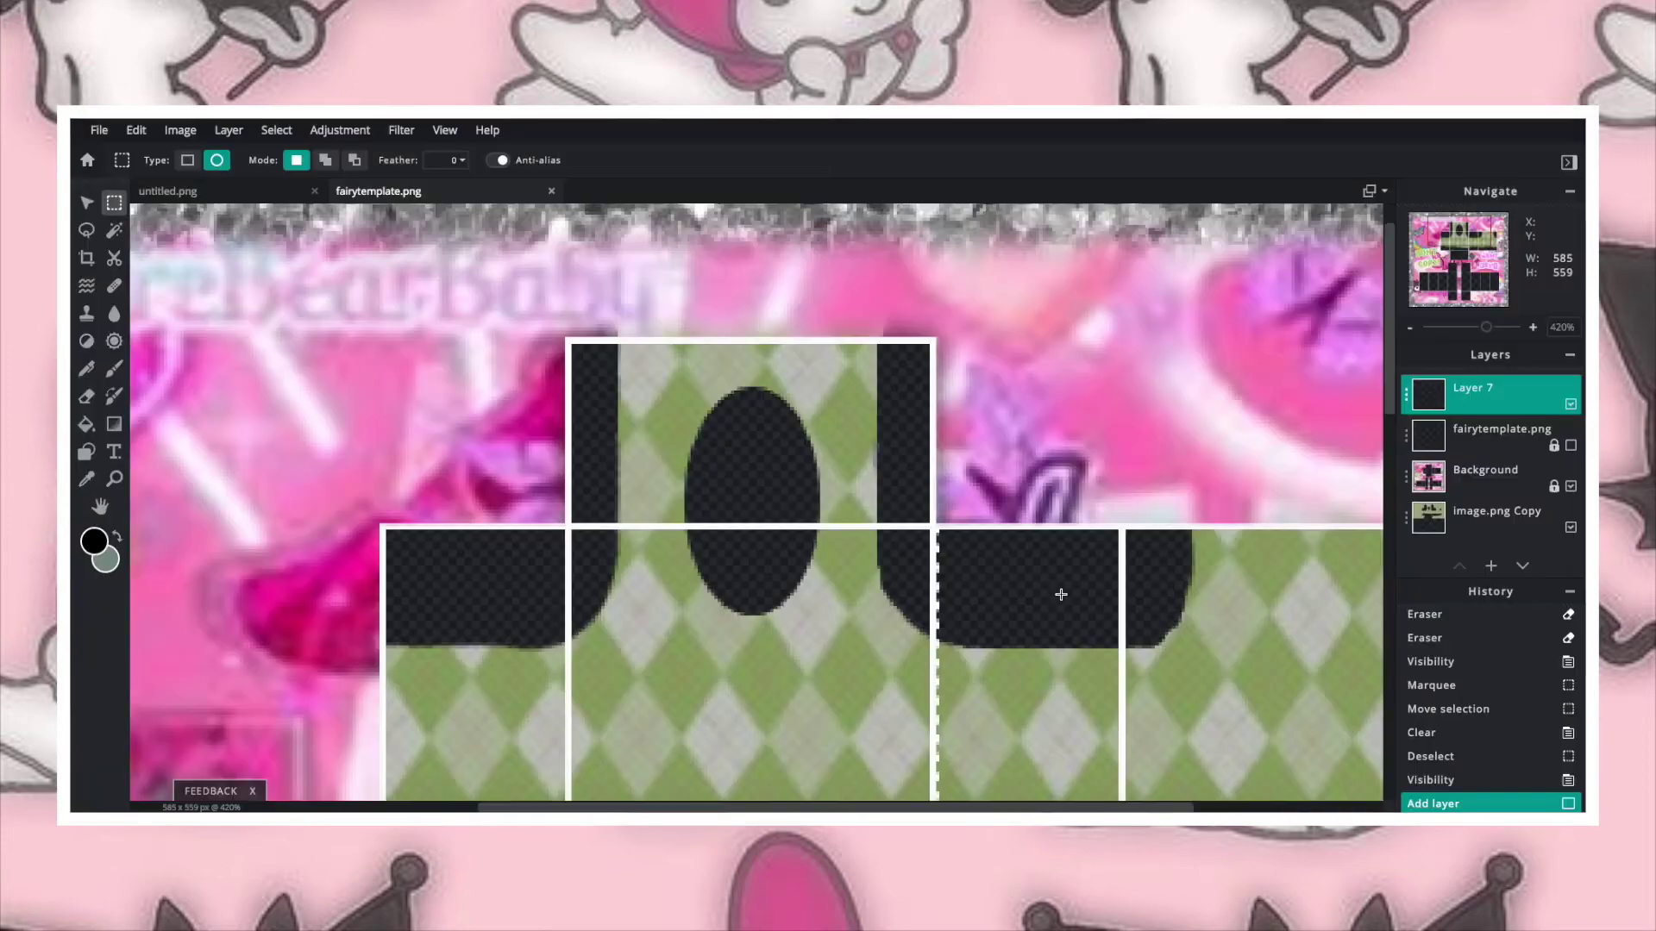
click(95, 540)
click(1072, 724)
click(1367, 725)
Step: Set the argyle pattern layer's transparency to 100
double_click(1496, 517)
drag(1375, 617, 1345, 616)
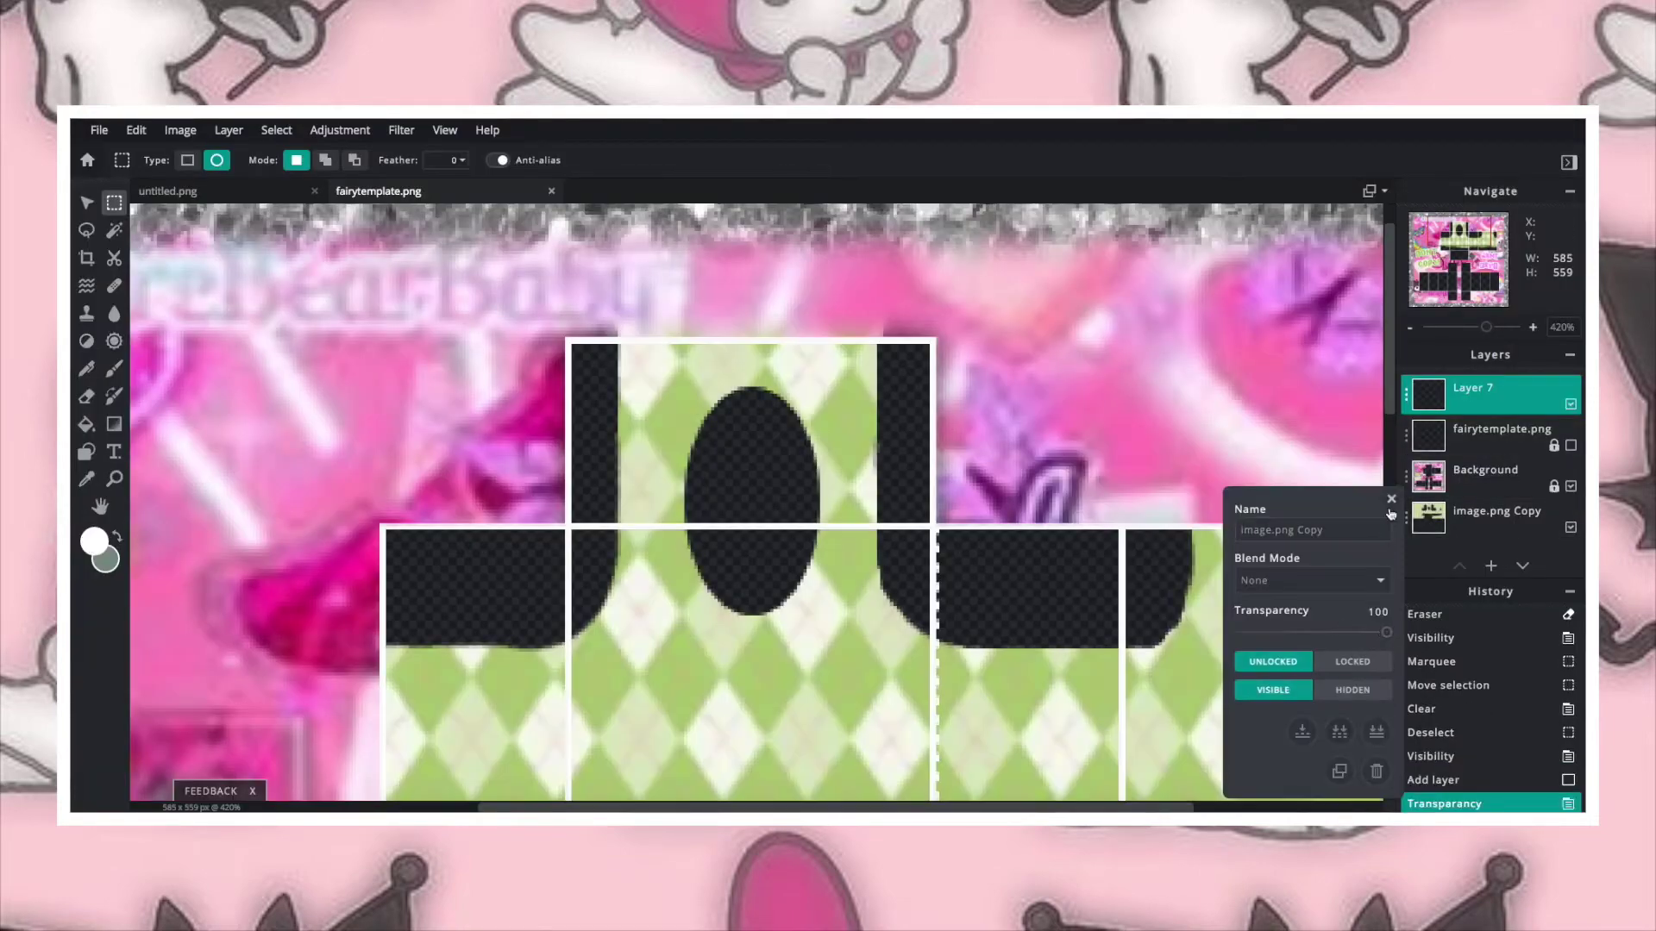
click(258, 518)
Step: Paint white over the sleeve, shoulder and hem cut-outs on the new layer with a soft size 40 brush
click(113, 369)
mouse_move(406, 586)
mouse_down()
mouse_move(473, 603)
mouse_move(592, 370)
mouse_move(351, 635)
mouse_move(535, 552)
mouse_up()
mouse_move(916, 355)
mouse_down()
mouse_move(951, 627)
mouse_move(982, 595)
mouse_move(1175, 517)
mouse_up()
scroll(1176, 518, down, 3)
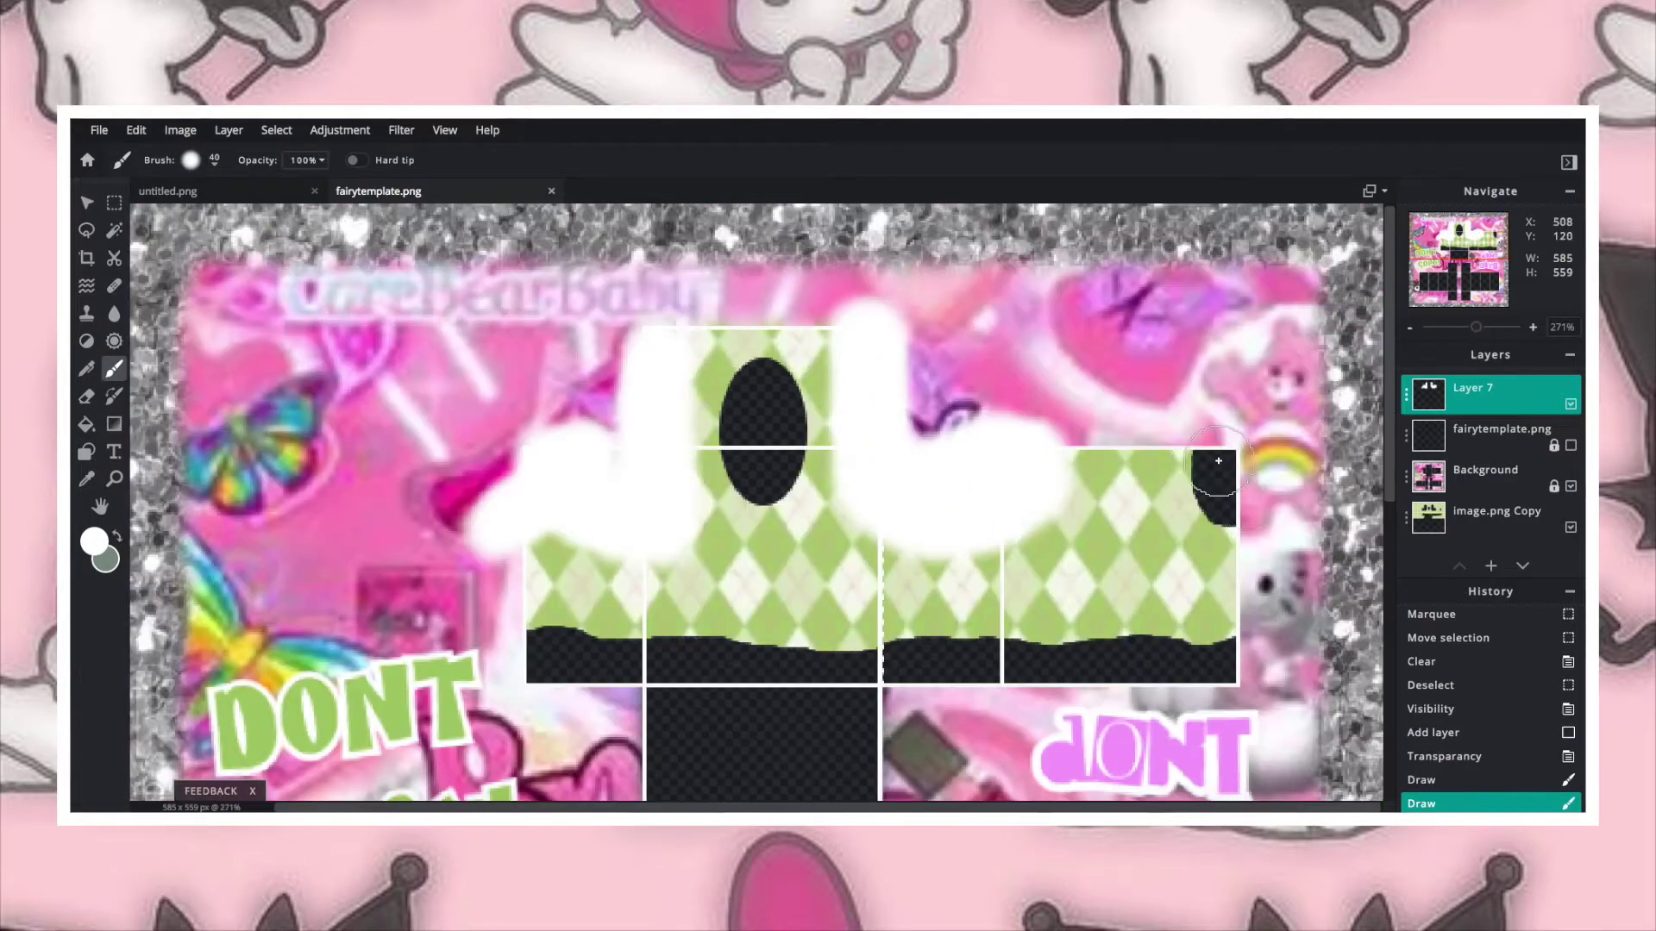
drag(1242, 414, 1224, 518)
mouse_move(1255, 660)
mouse_down()
mouse_move(556, 646)
mouse_move(1242, 655)
mouse_up()
Step: Unlock the template layers and move the white painted layer beneath the argyle pattern layer
double_click(1496, 473)
click(1273, 620)
click(1554, 445)
drag(1466, 392, 1460, 526)
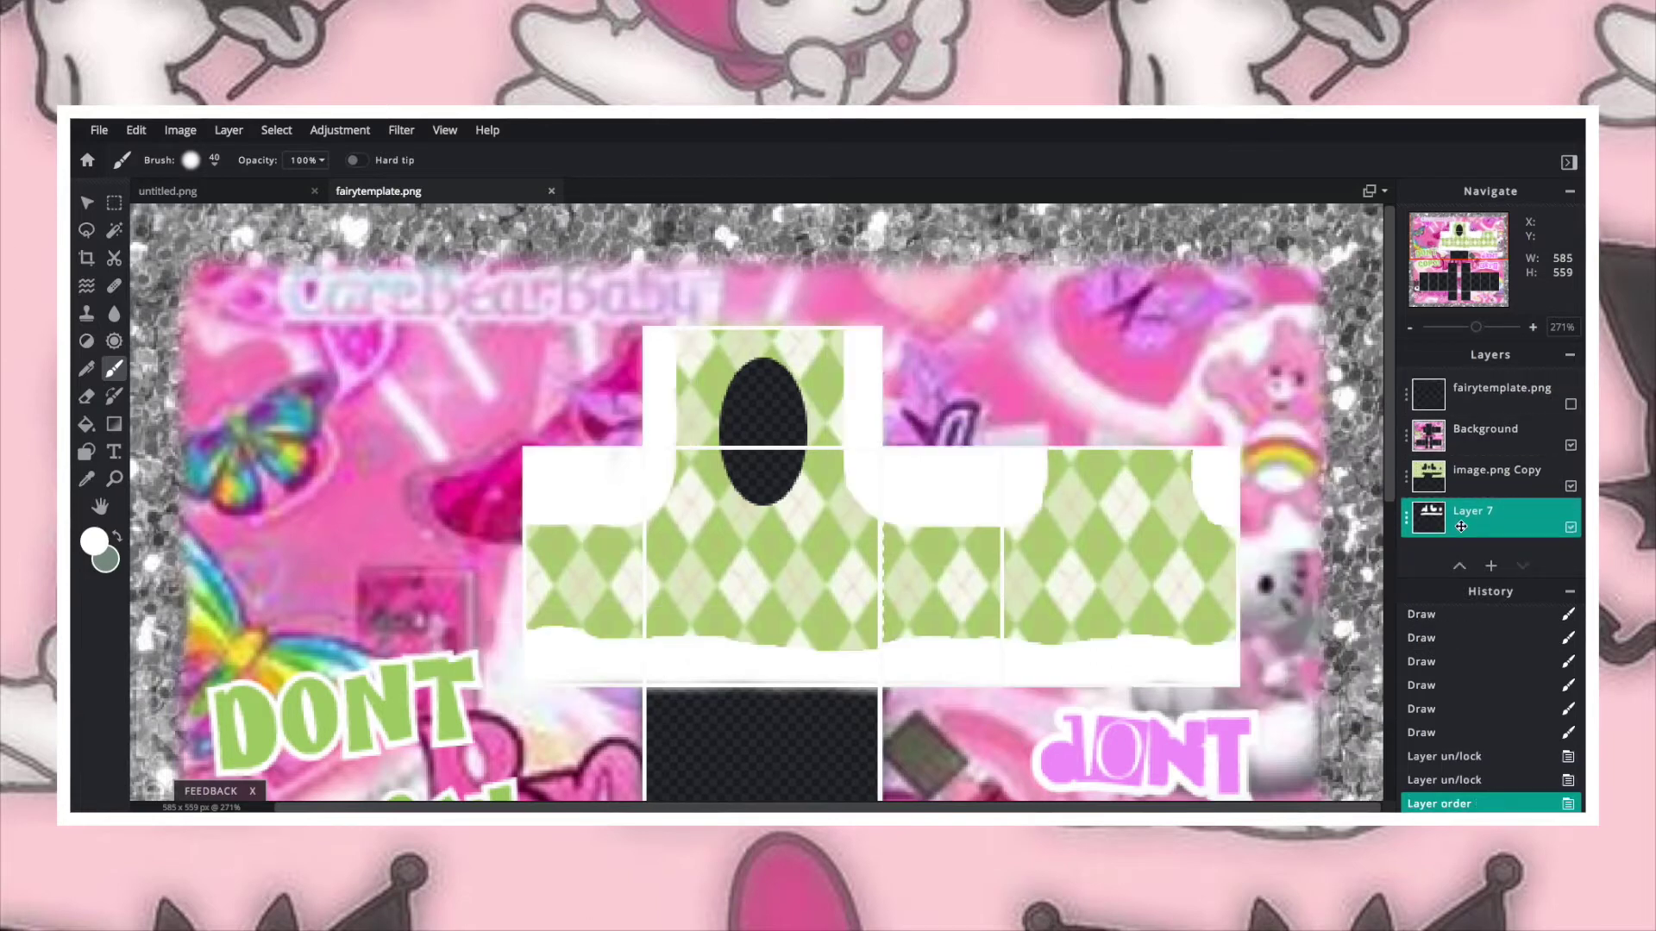
Step: Fill the white area below the hem with a square size 30 brush and erase the overspill under the torso
click(191, 160)
click(222, 308)
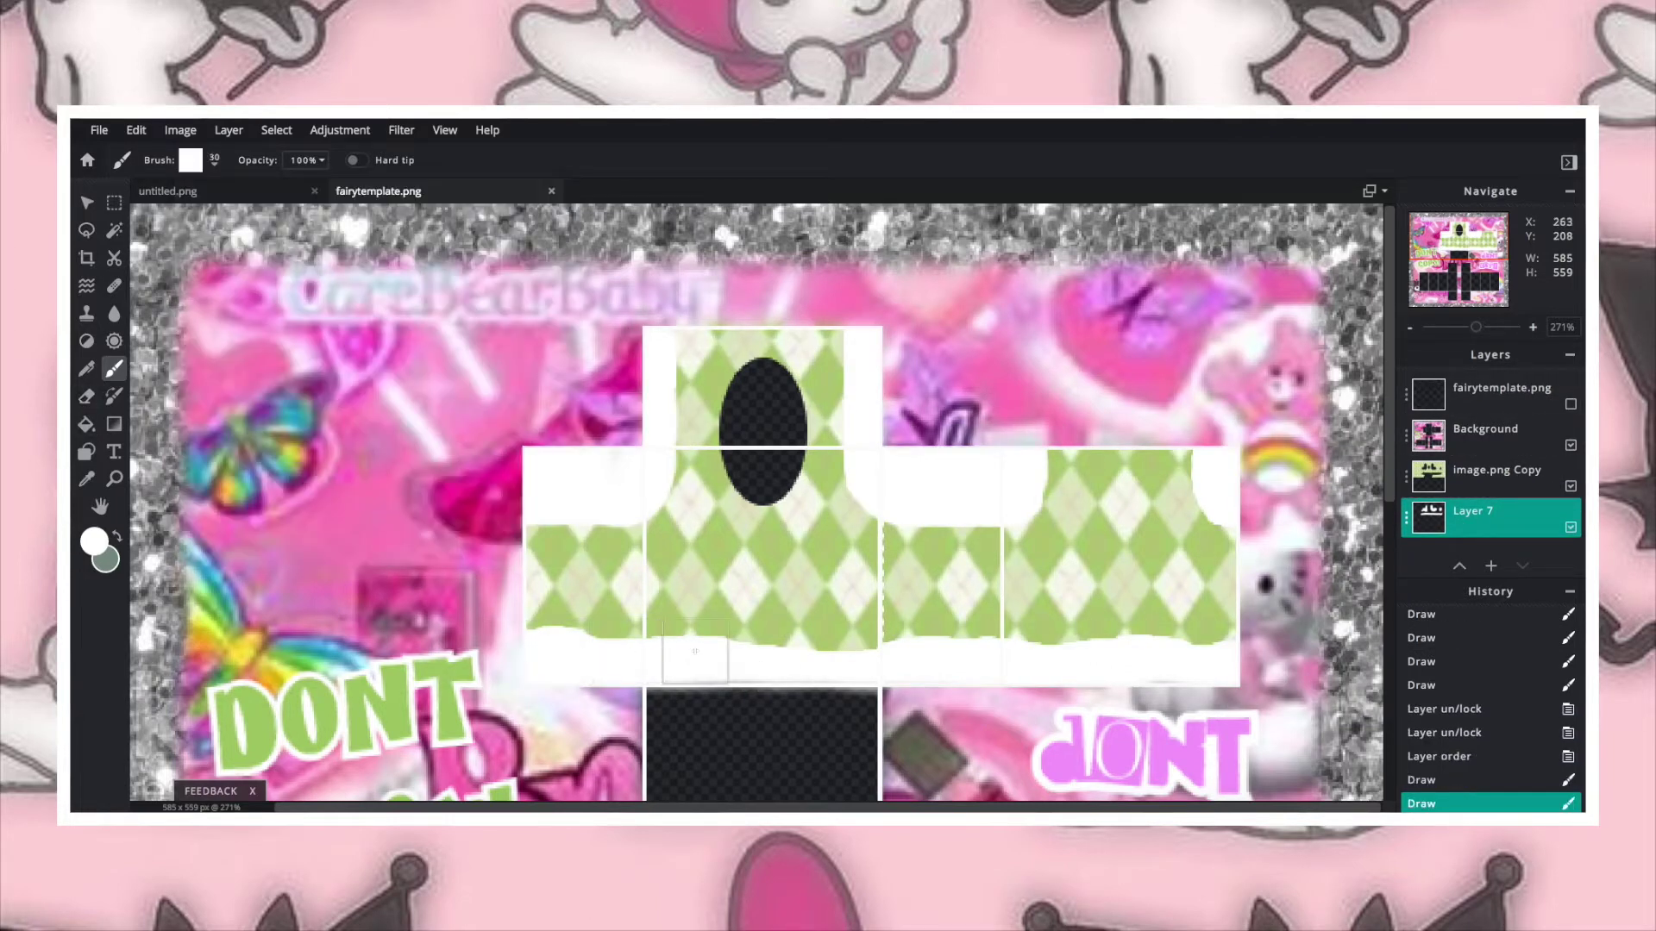
click(190, 159)
scroll(629, 562, up, 3)
key(h)
drag(662, 540, 649, 681)
key(e)
drag(1457, 326, 1474, 327)
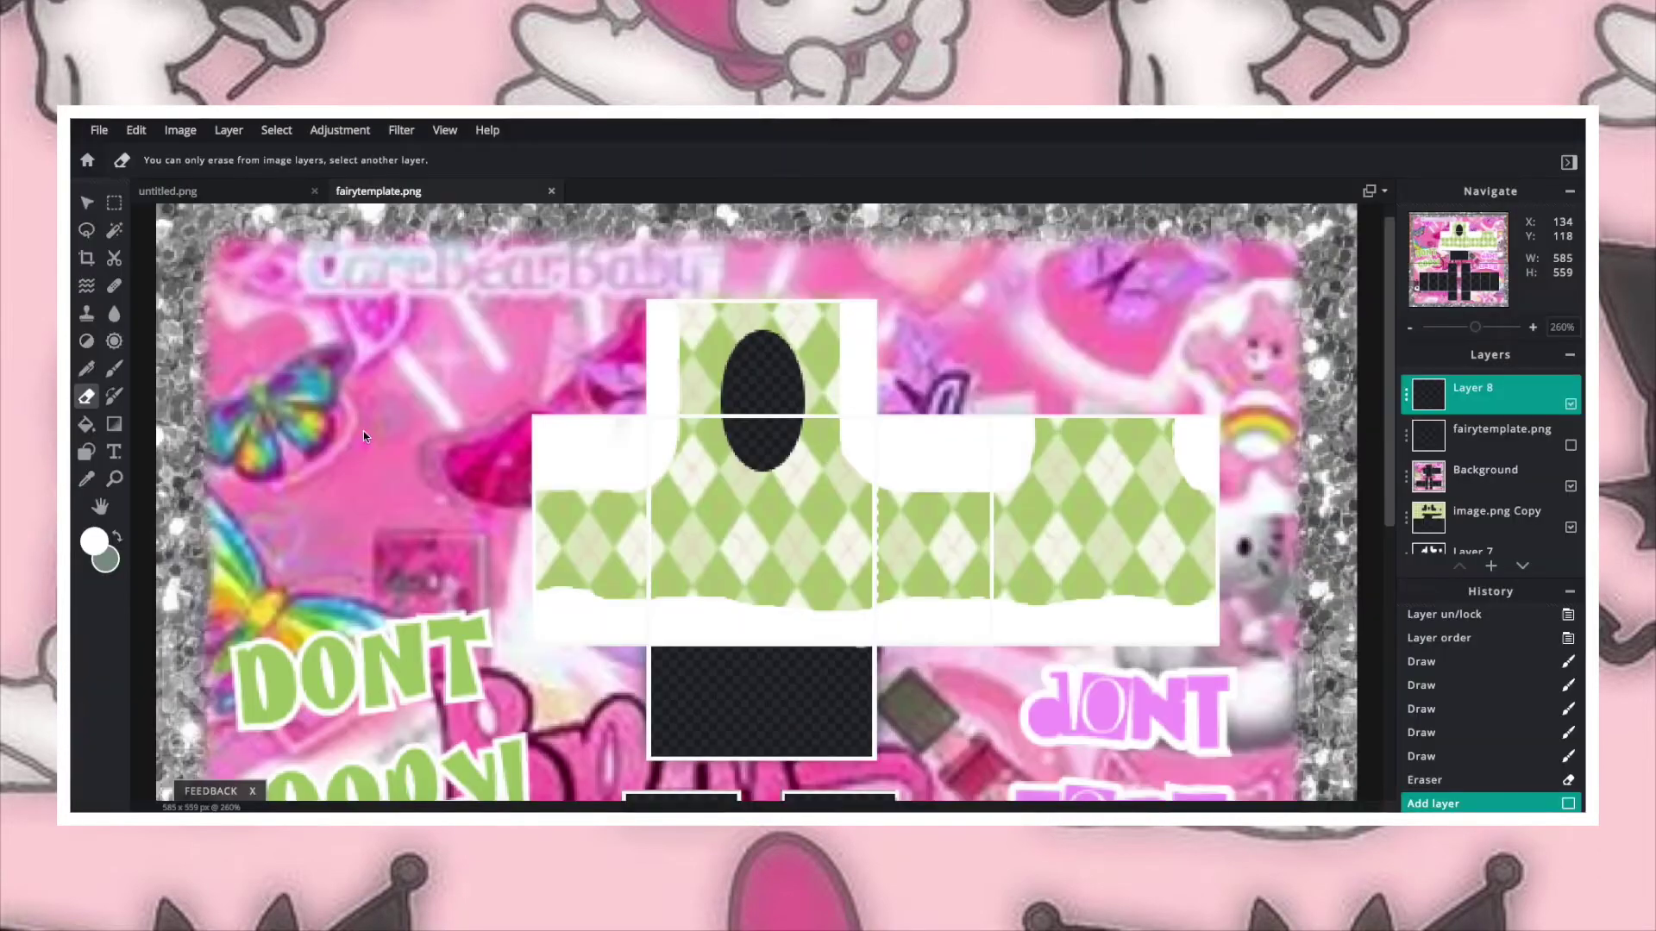
Step: Set up a soft black brush at size 10 and scribble fold marks down the vest's side seams on the new layer
click(94, 541)
click(1118, 699)
click(1365, 727)
drag(1474, 326, 1484, 327)
key(b)
click(191, 159)
click(228, 386)
click(191, 160)
click(199, 471)
key(ctrl+z)
click(190, 160)
click(228, 386)
mouse_move(614, 550)
mouse_down()
mouse_move(601, 595)
mouse_move(610, 637)
mouse_up()
drag(962, 502, 935, 576)
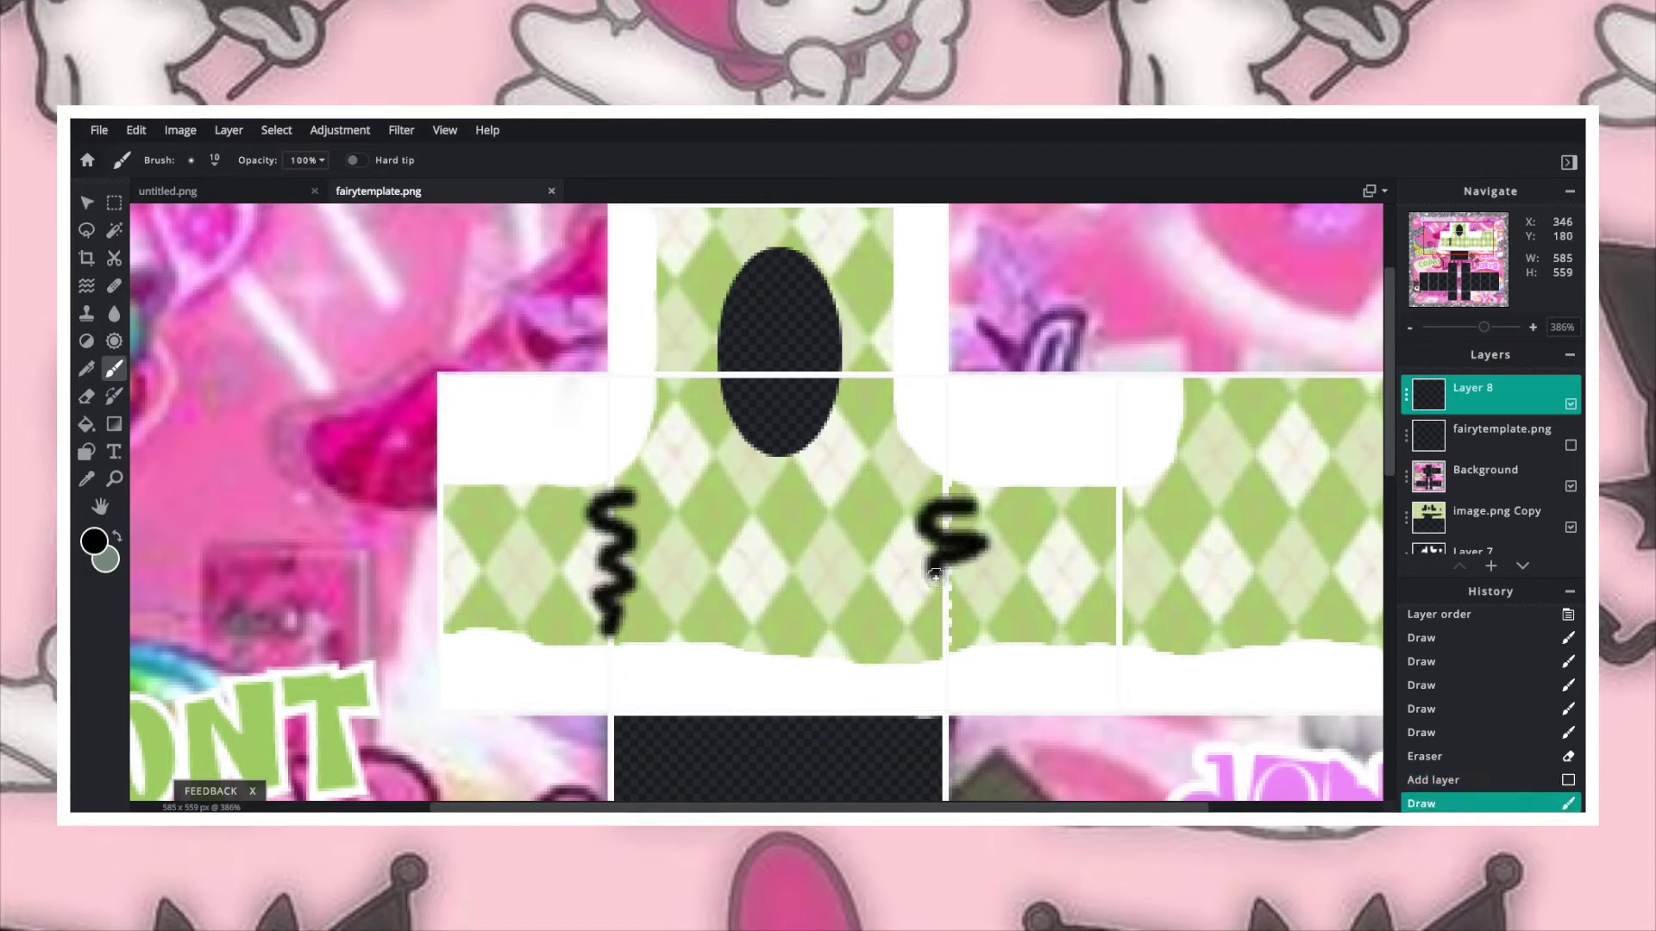
Step: Outline the vest's hem and edges in black and add short fold strokes inside the front, side and back panels
key(ctrl+z)
drag(668, 628, 953, 651)
drag(742, 472, 690, 539)
drag(880, 552, 809, 589)
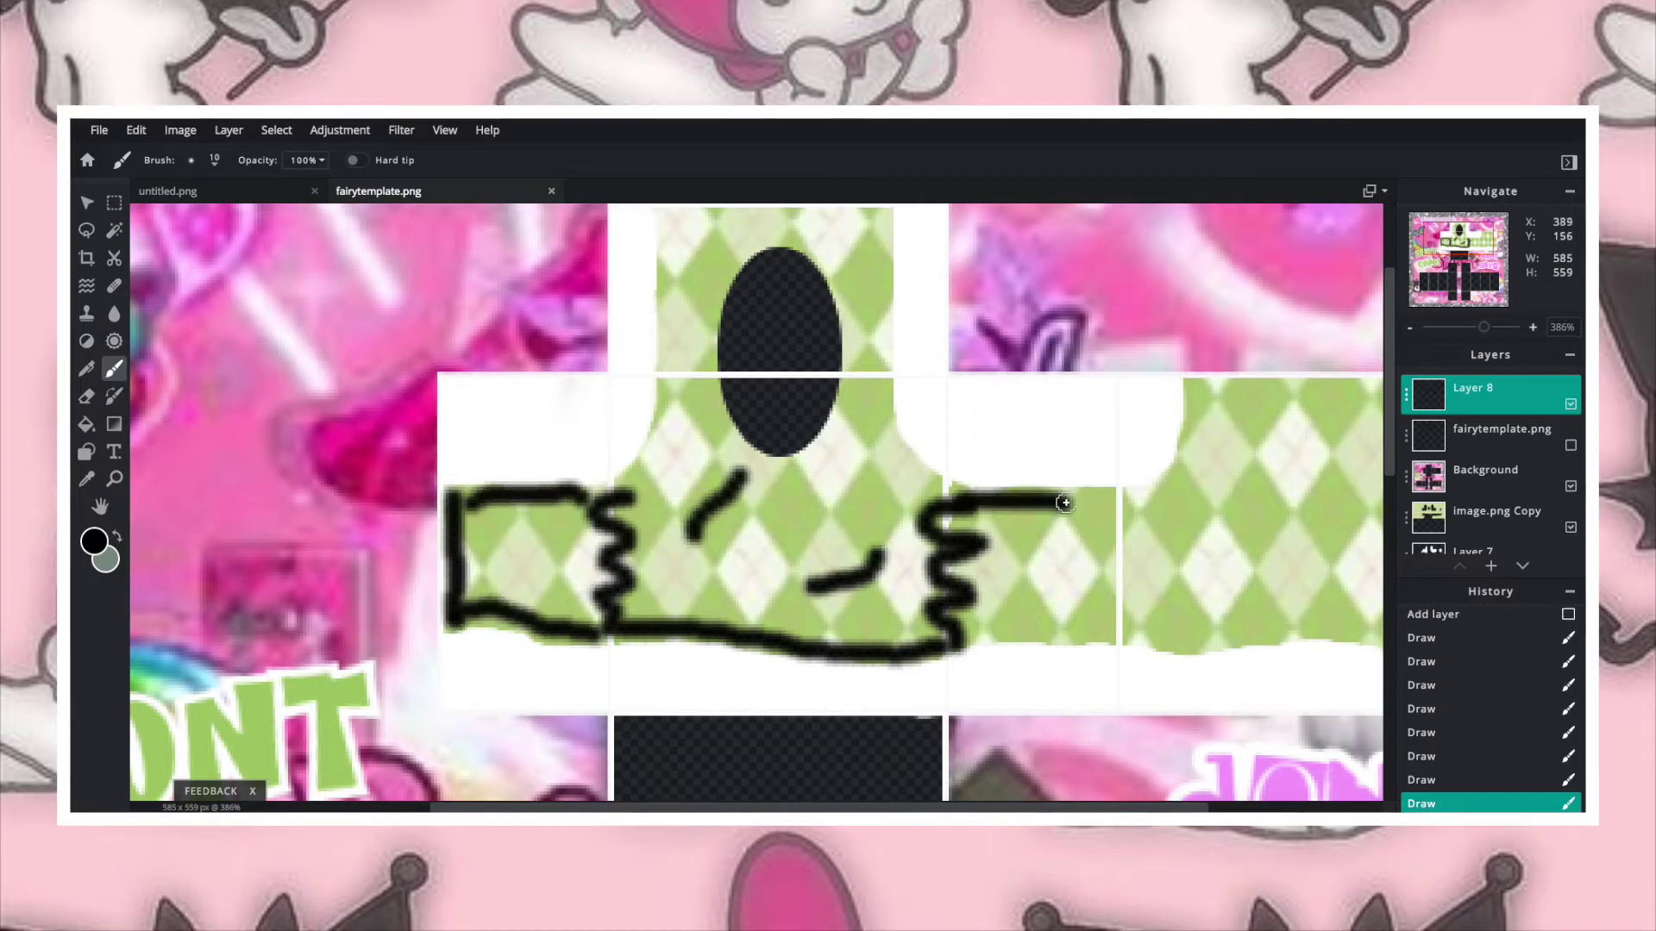
key(ctrl+minus)
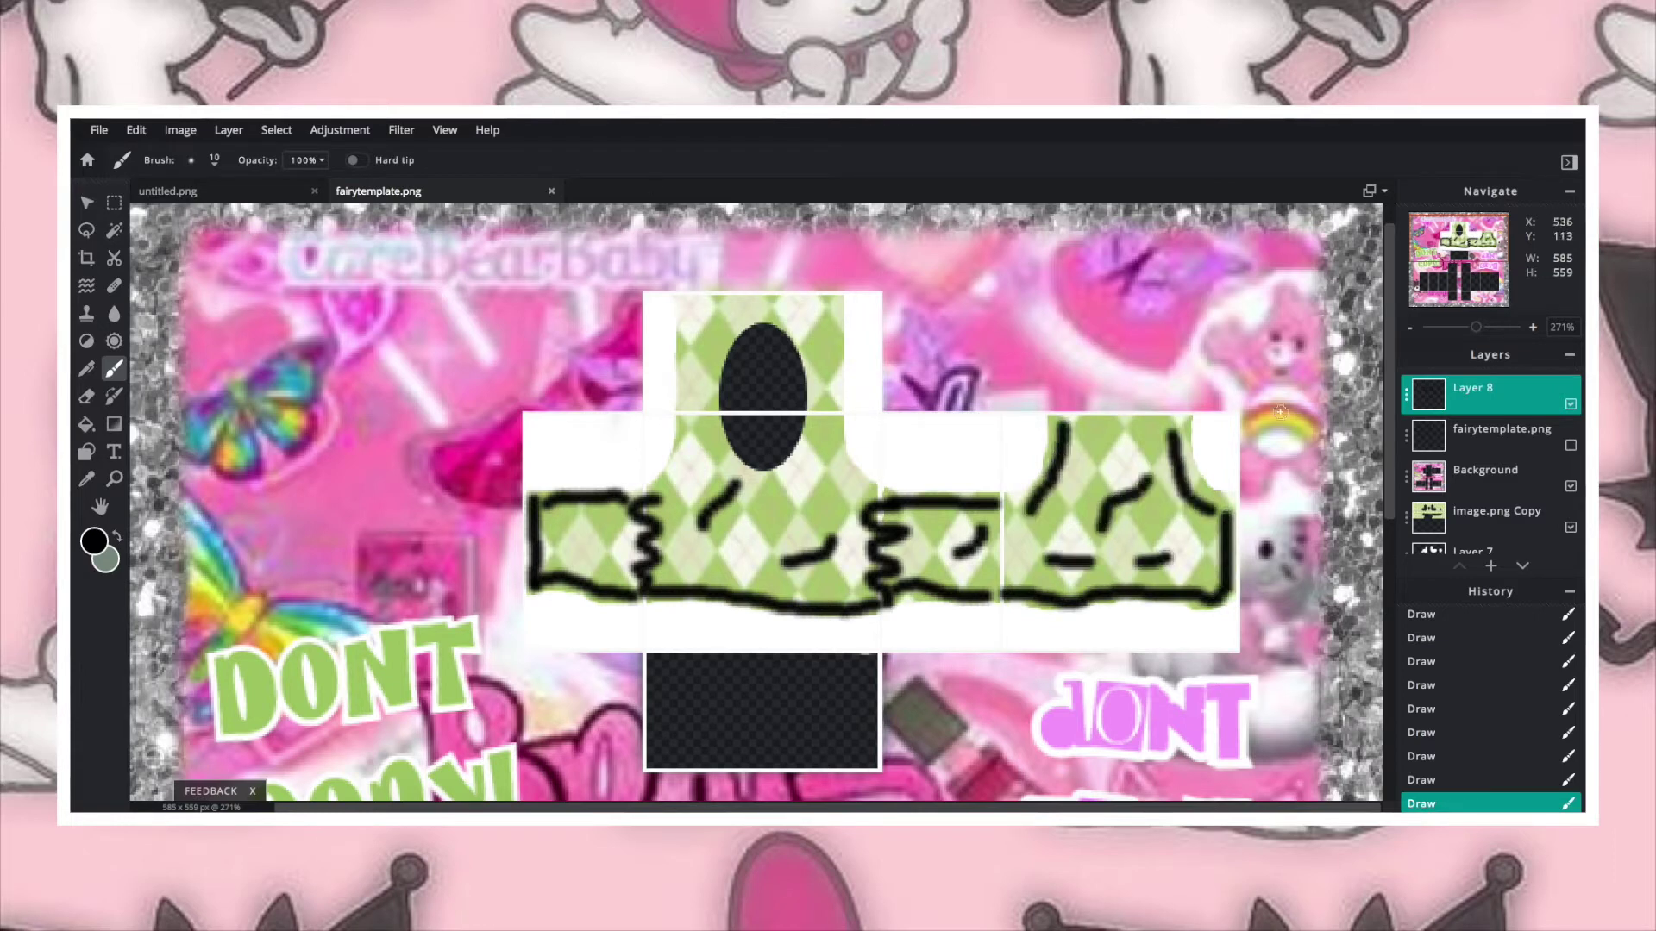
Step: Set the black shading layer's blend mode to Overlay and blur its strokes
click(1483, 392)
click(1293, 444)
click(1293, 599)
click(401, 130)
mouse_move(430, 189)
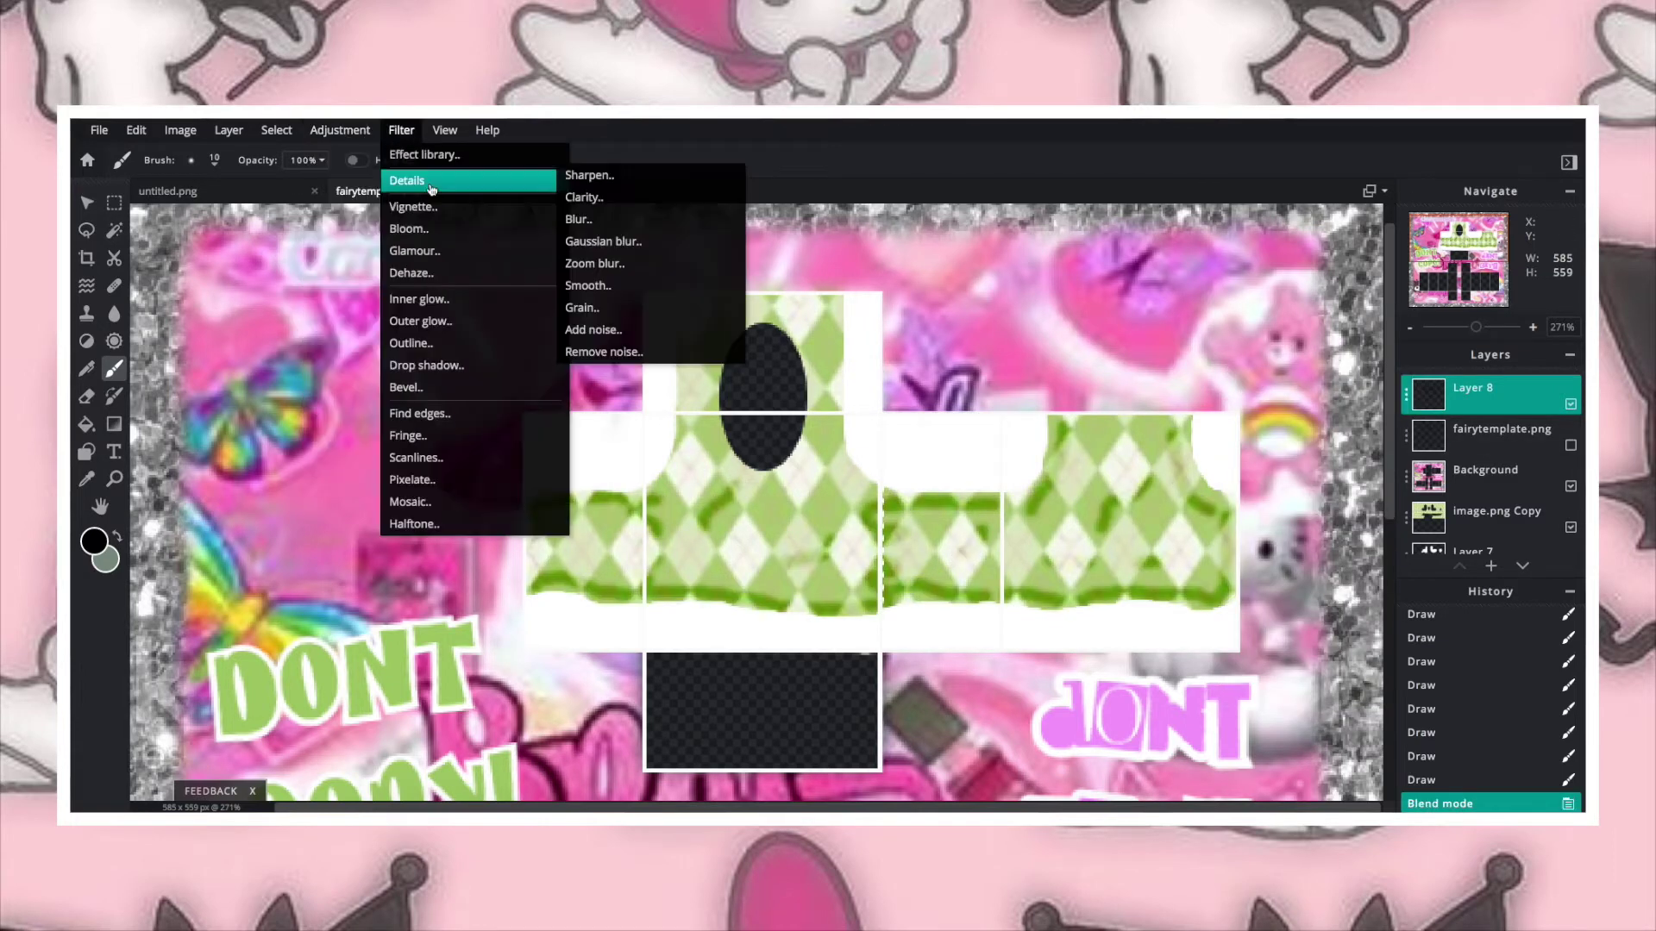
click(578, 219)
click(1341, 670)
Step: Try another blend mode on the blurred shading layer and adjust its transparency
click(1484, 392)
click(1311, 457)
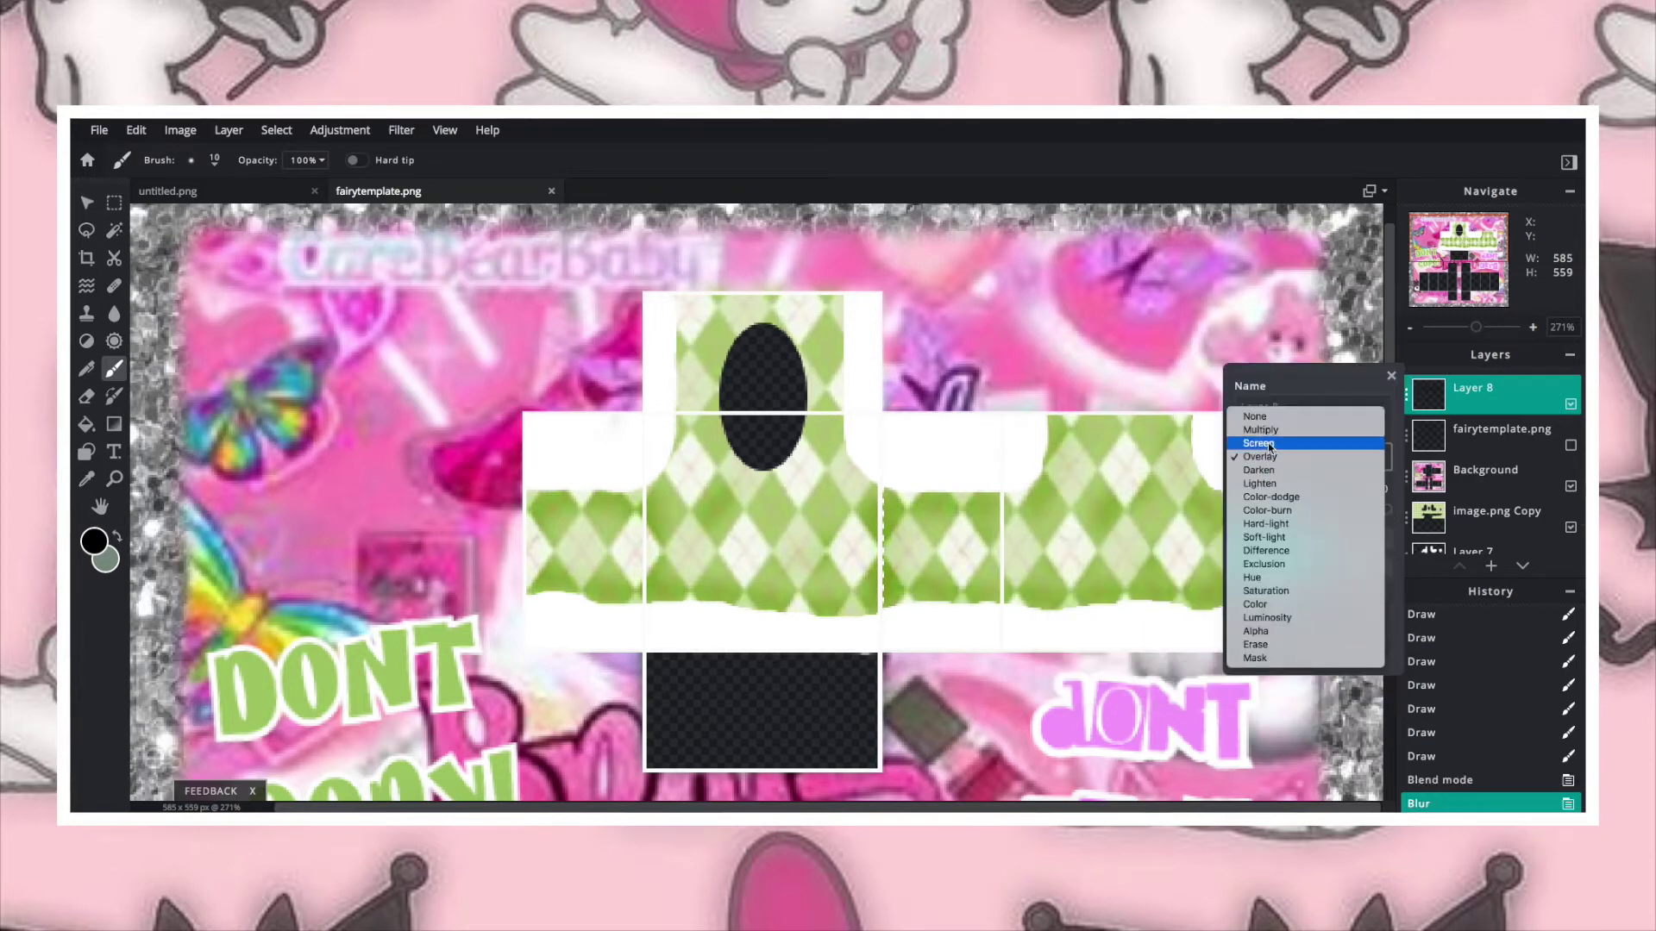
click(1268, 410)
drag(1345, 509, 1409, 518)
click(1310, 457)
click(1294, 599)
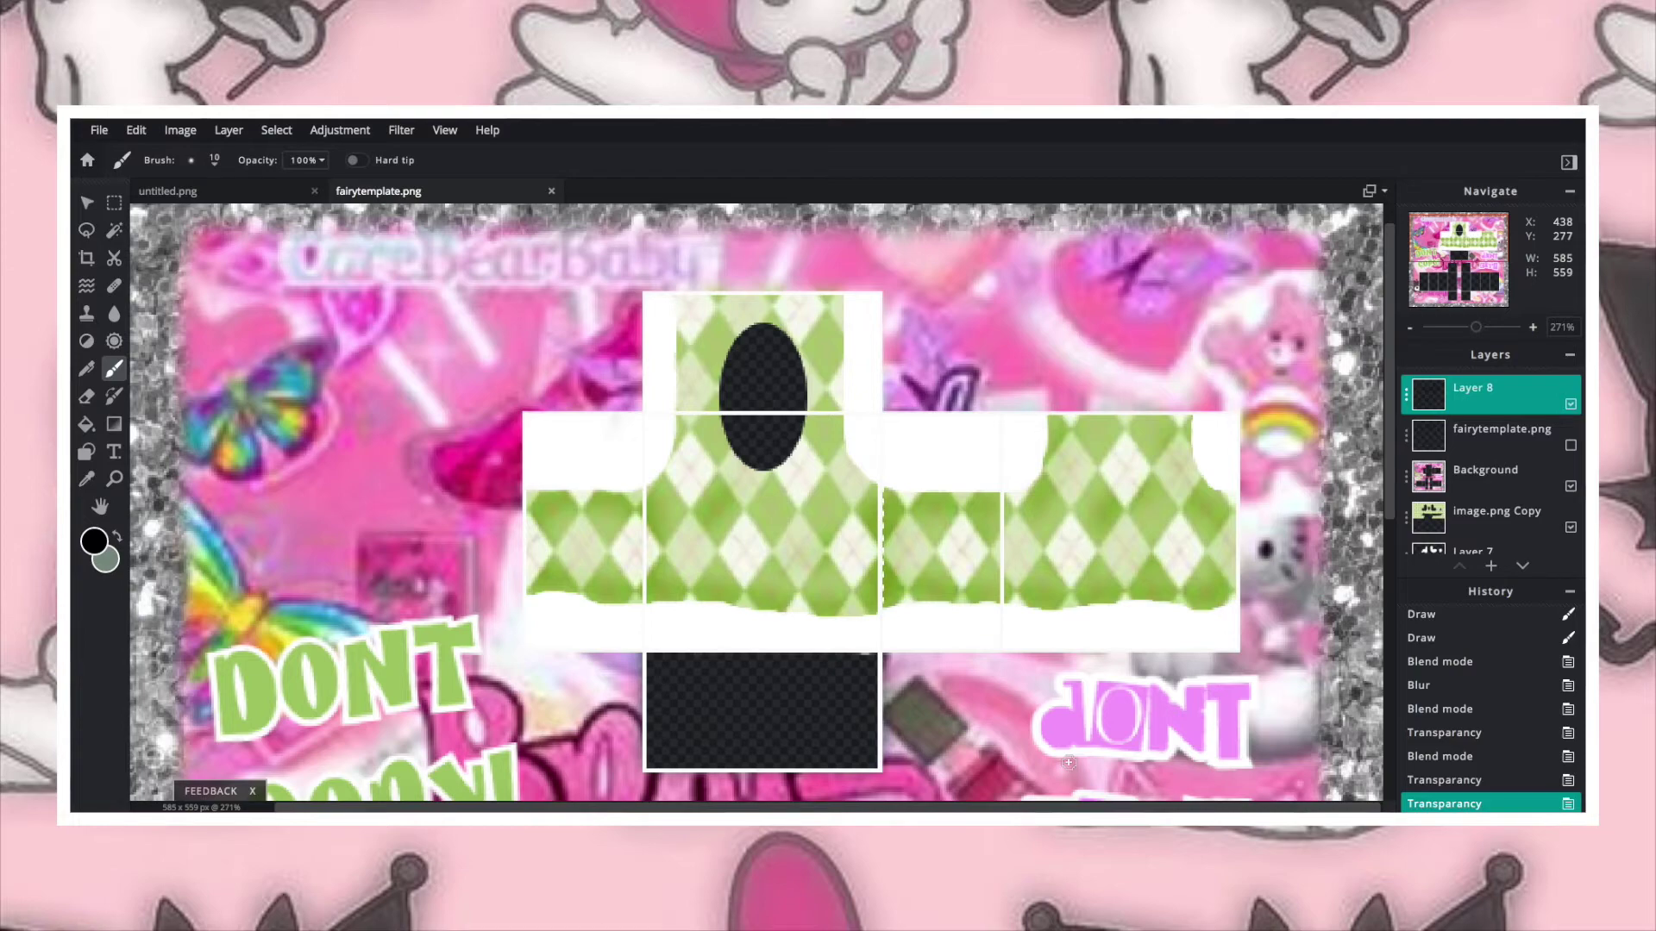
Step: Add a new layer and paint pale pink fold strokes over the white shirt areas at the shoulders and hem
key(ctrl+plus)
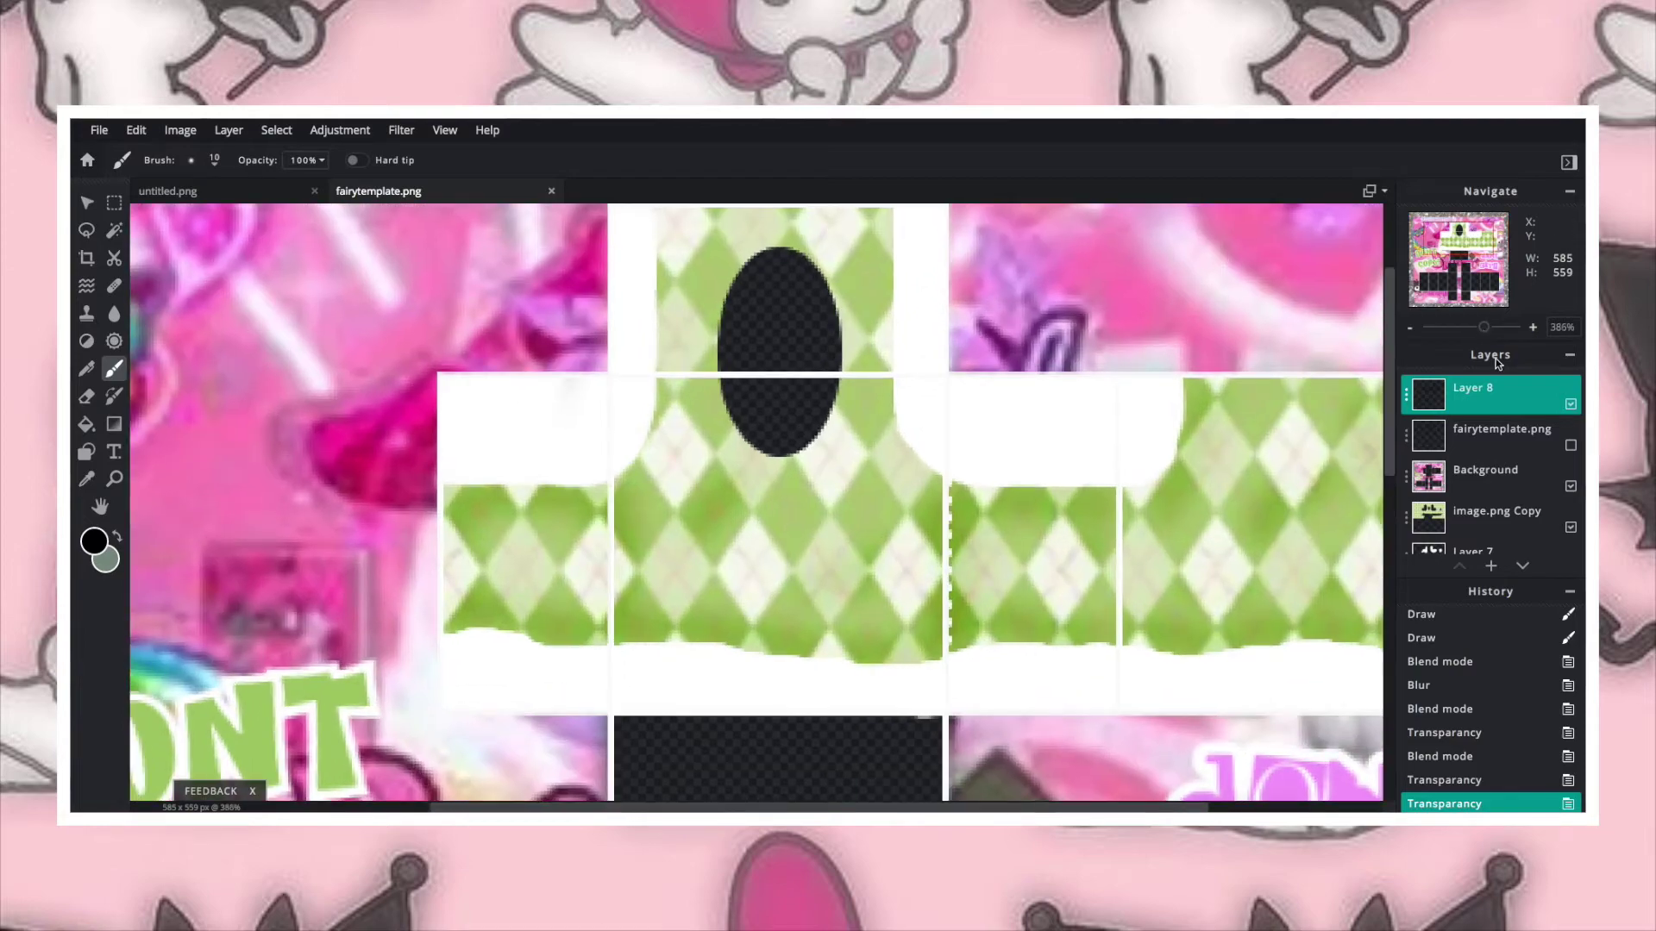
drag(1477, 327, 1487, 326)
click(1490, 566)
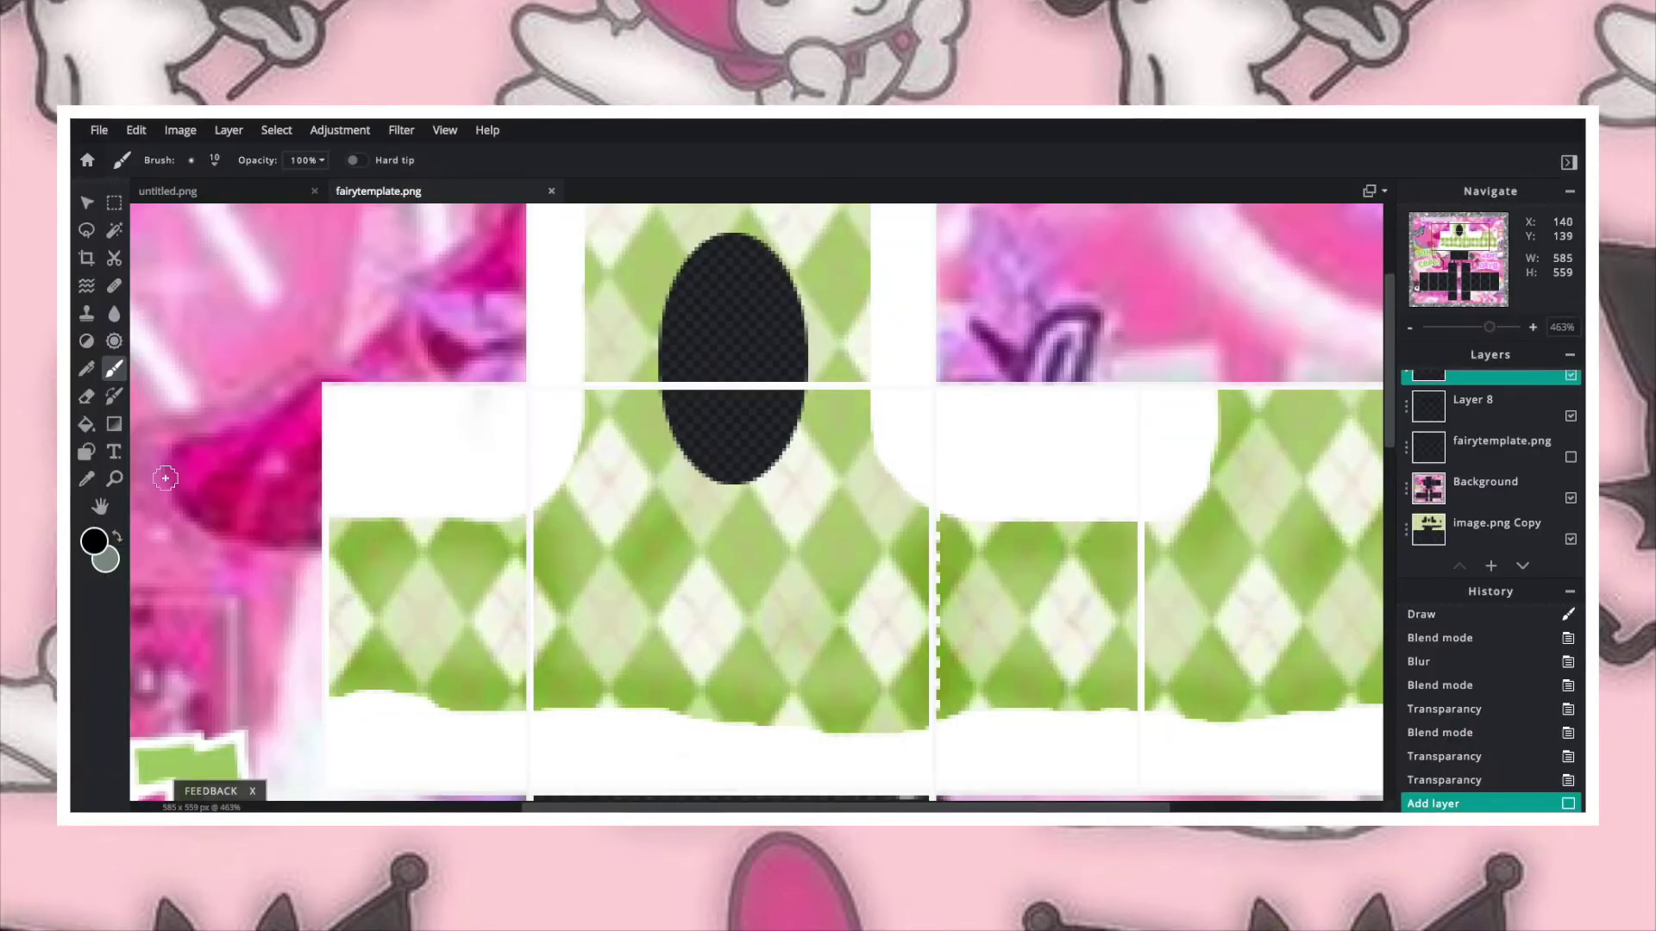
click(94, 540)
click(1395, 735)
drag(921, 430, 1111, 464)
drag(513, 426, 427, 562)
mouse_move(431, 720)
mouse_down()
mouse_move(699, 701)
mouse_move(836, 742)
mouse_up()
mouse_move(1489, 327)
mouse_down()
mouse_move(1446, 358)
mouse_move(1475, 328)
mouse_up()
drag(1217, 453, 1217, 500)
drag(1097, 647, 1214, 642)
drag(903, 649, 994, 648)
Step: Apply a Vibrance adjustment to the pale pink fold strokes
click(340, 130)
click(358, 248)
click(1210, 562)
Step: Blur the pale pink fold strokes and move their layer beneath the argyle pattern layer
click(401, 130)
mouse_move(362, 177)
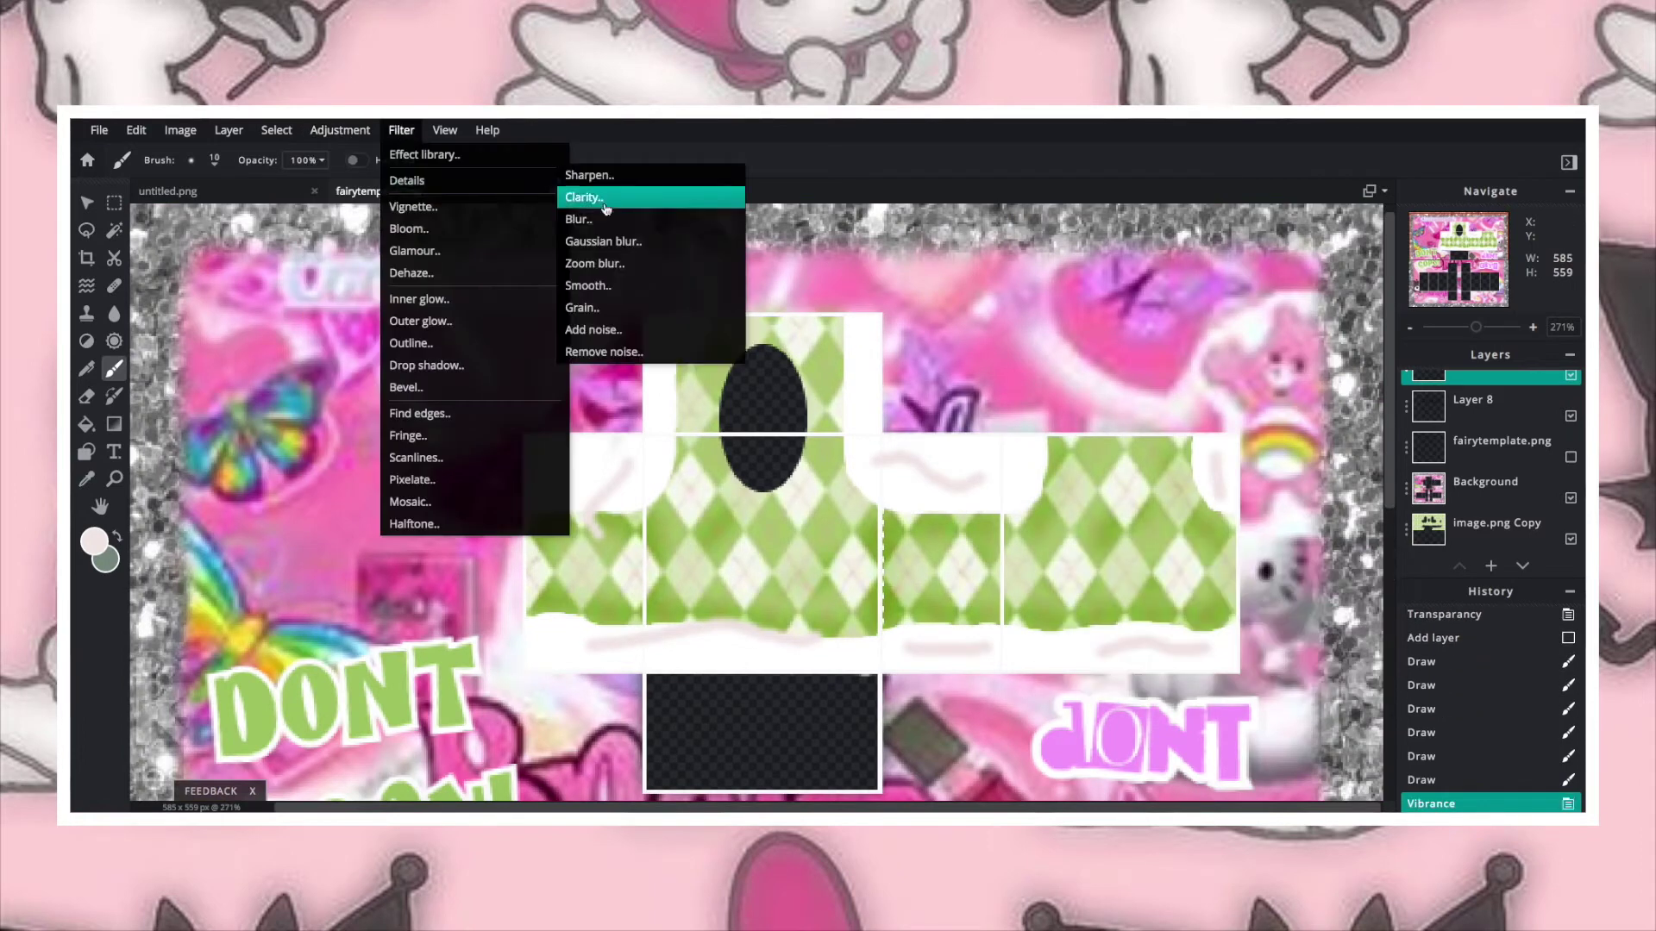
click(621, 192)
drag(1086, 625, 1145, 625)
click(1339, 671)
drag(1466, 377, 1466, 517)
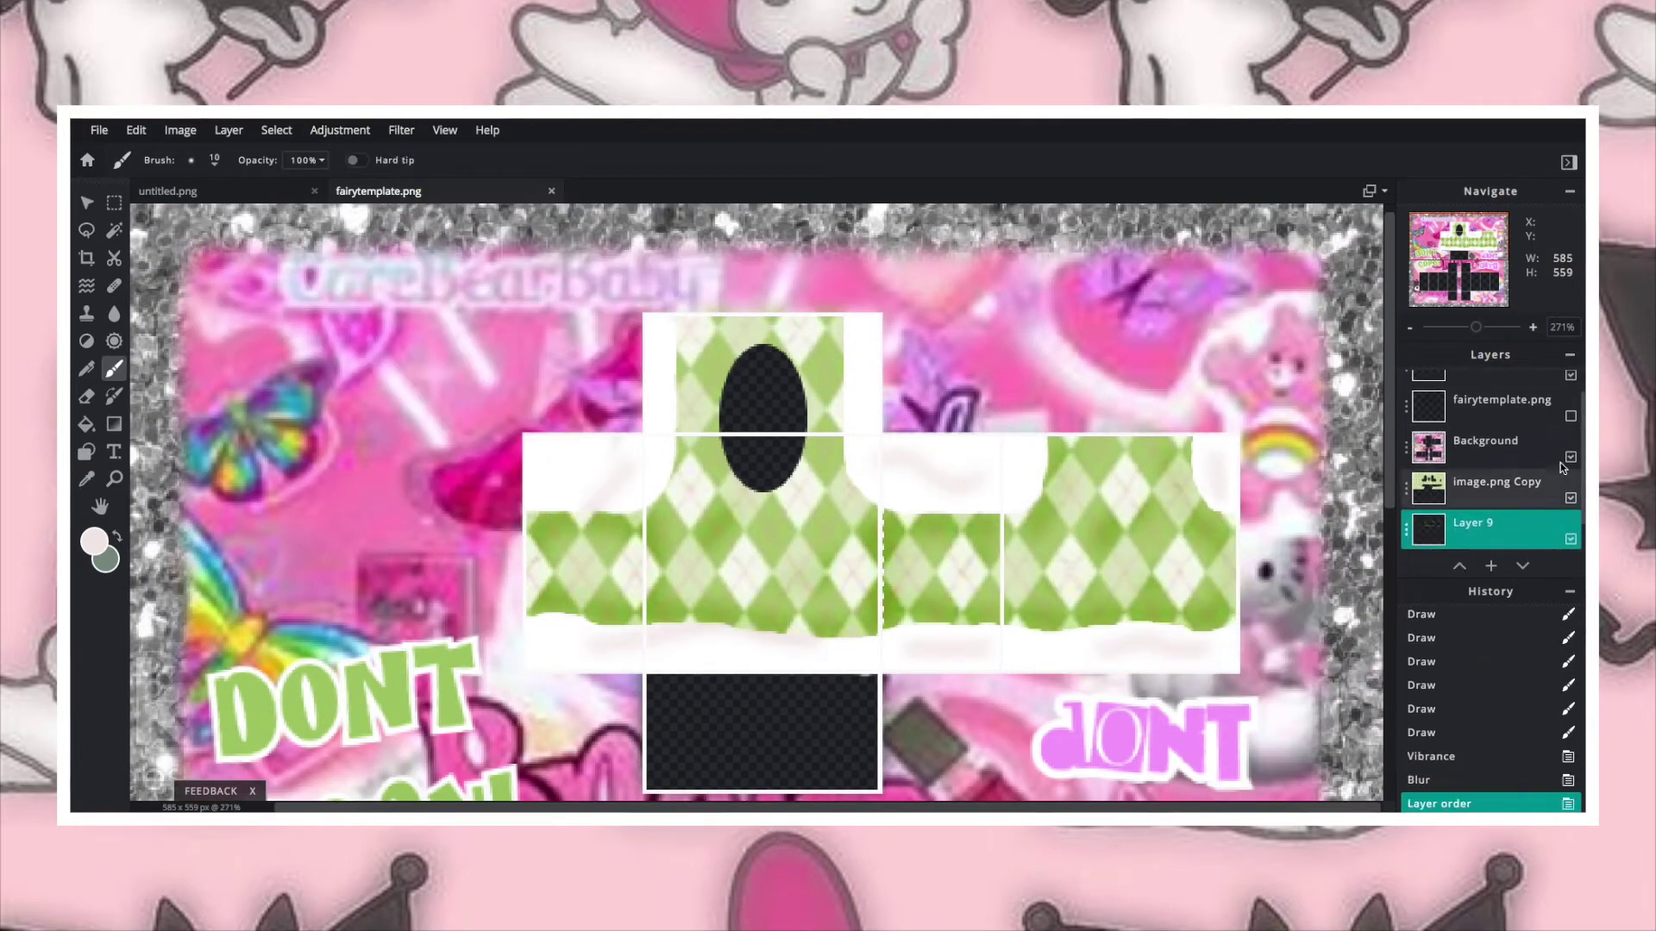
Step: Duplicate the argyle pattern layer and, with the Background layer locked, move the copy over the left-hand sleeve panels
mouse_move(1476, 327)
mouse_down()
mouse_move(1481, 346)
mouse_move(1470, 334)
mouse_up()
click(1496, 440)
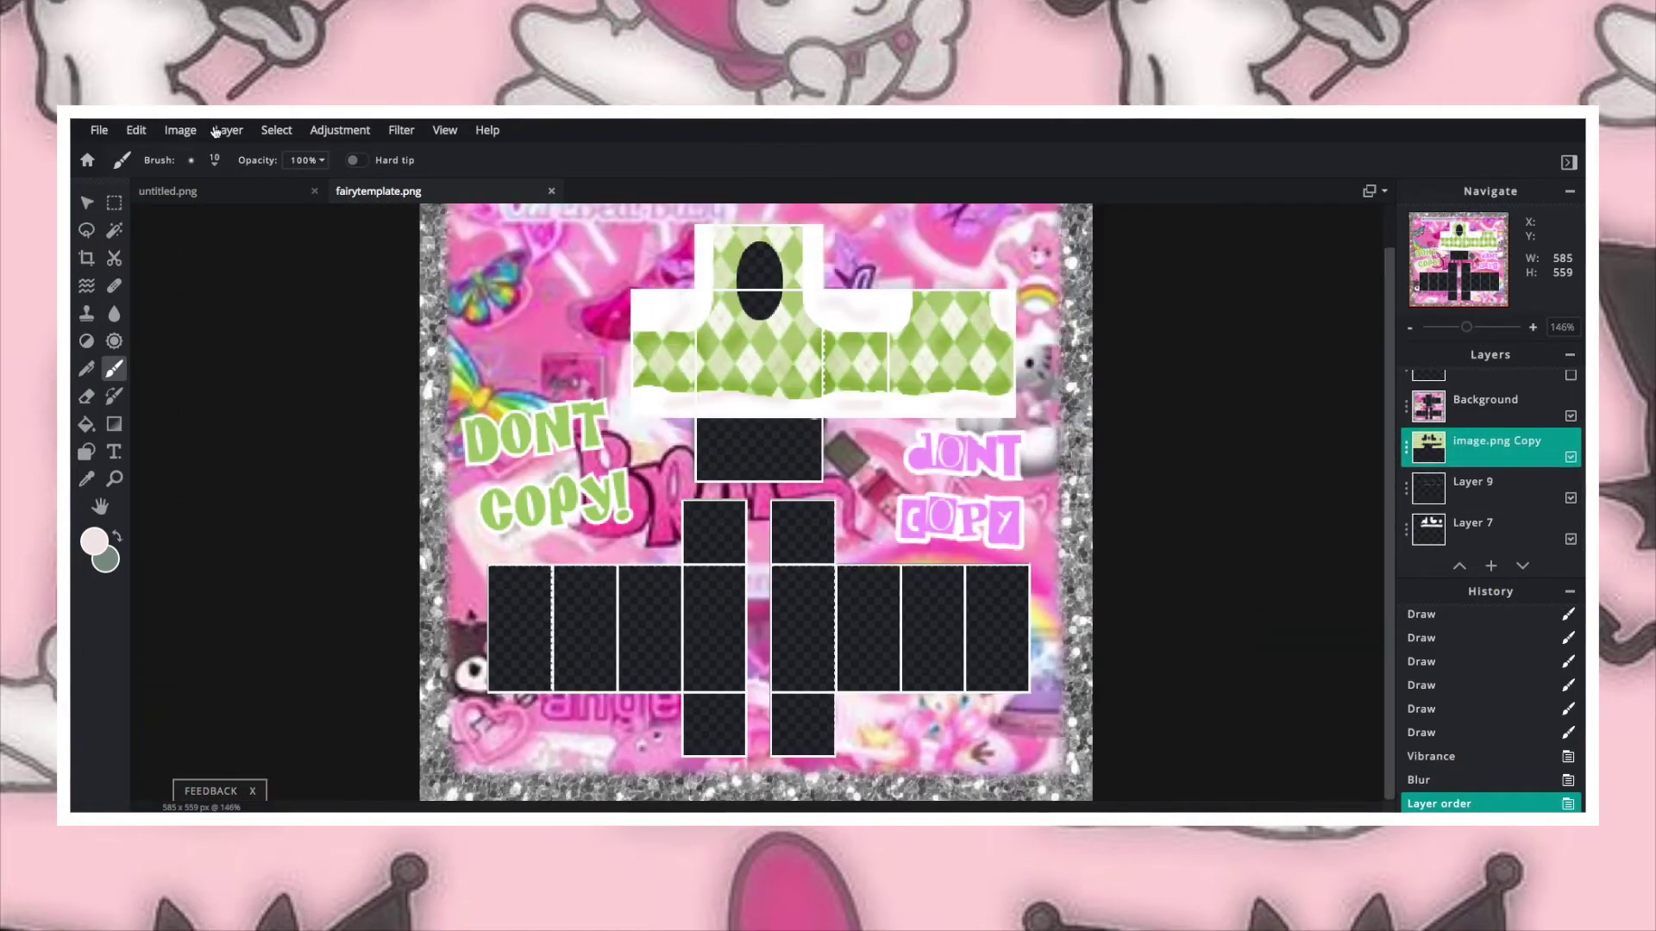
key(ctrl+j)
drag(1017, 463, 979, 563)
click(1406, 405)
click(1274, 546)
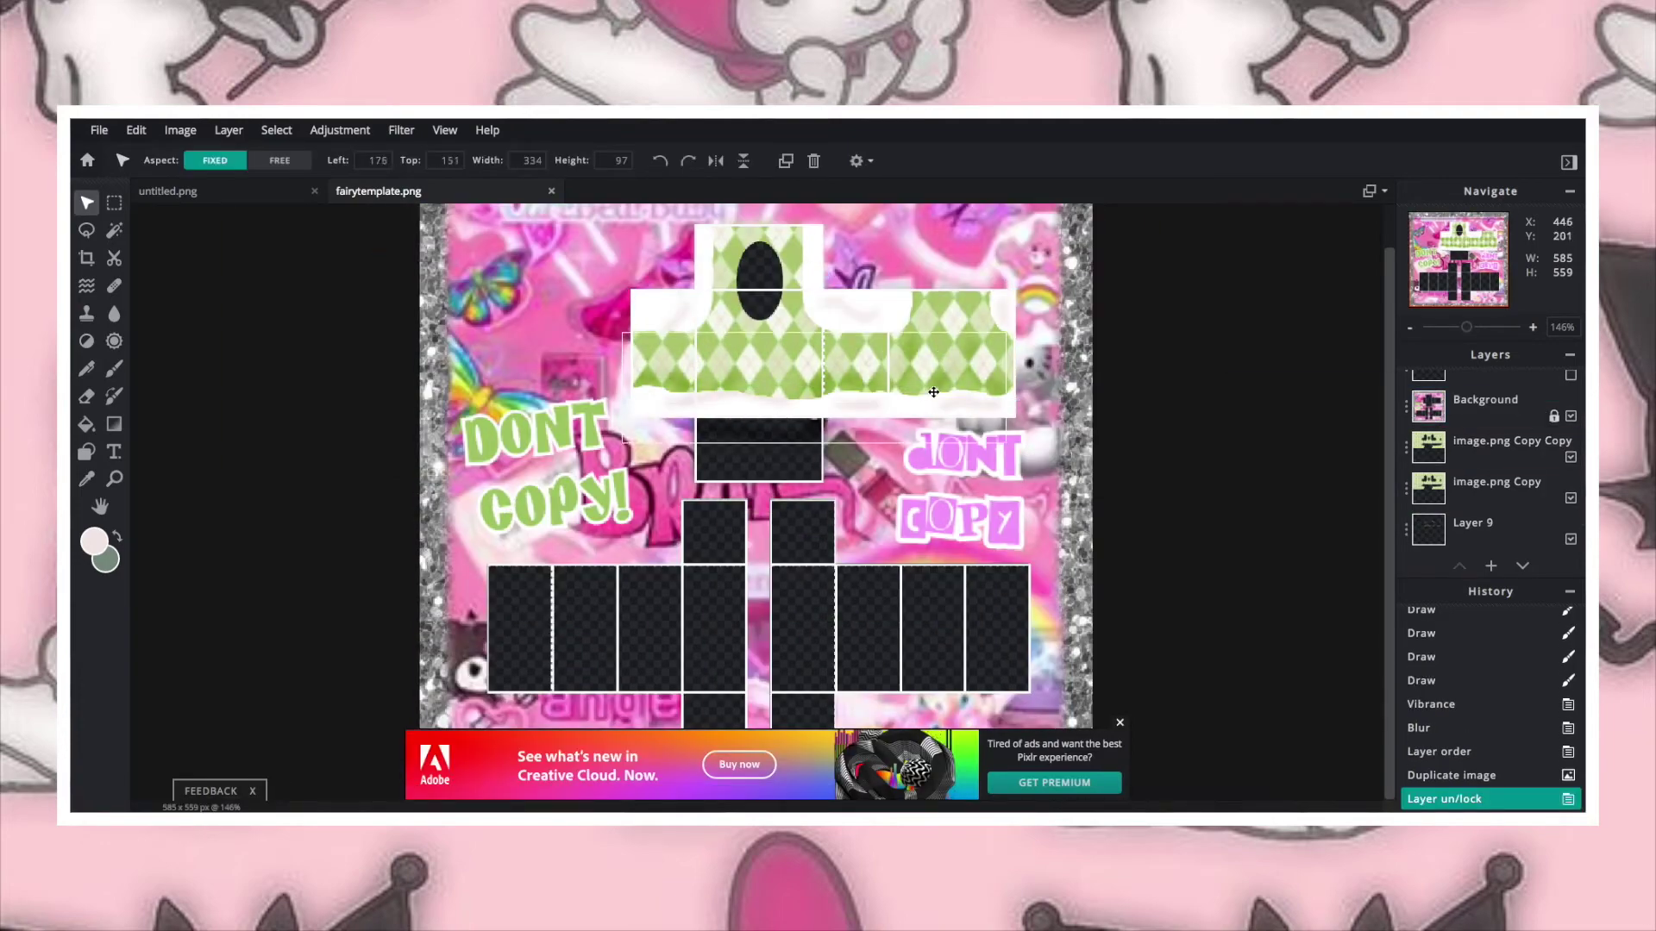
click(1497, 441)
drag(707, 604, 501, 887)
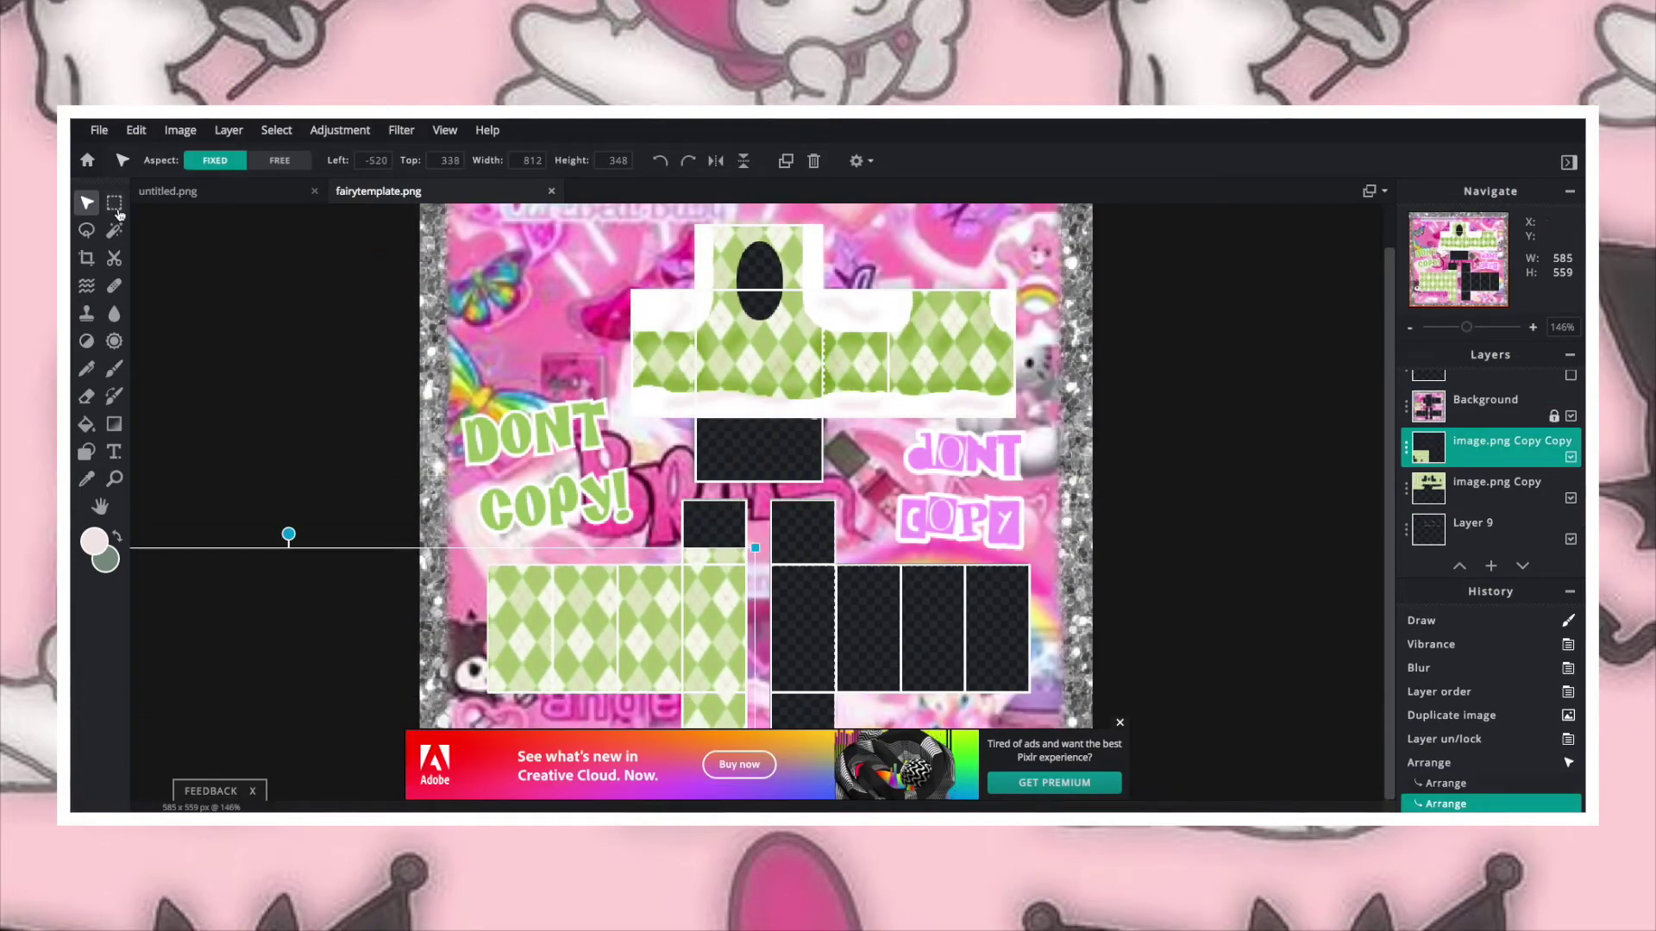
Step: Marquee-select a rectangle of the argyle copy over the sleeve and paste it as a separate piece
key(m)
key(ctrl+d)
drag(711, 670, 712, 672)
key(ctrl+c)
key(ctrl+v)
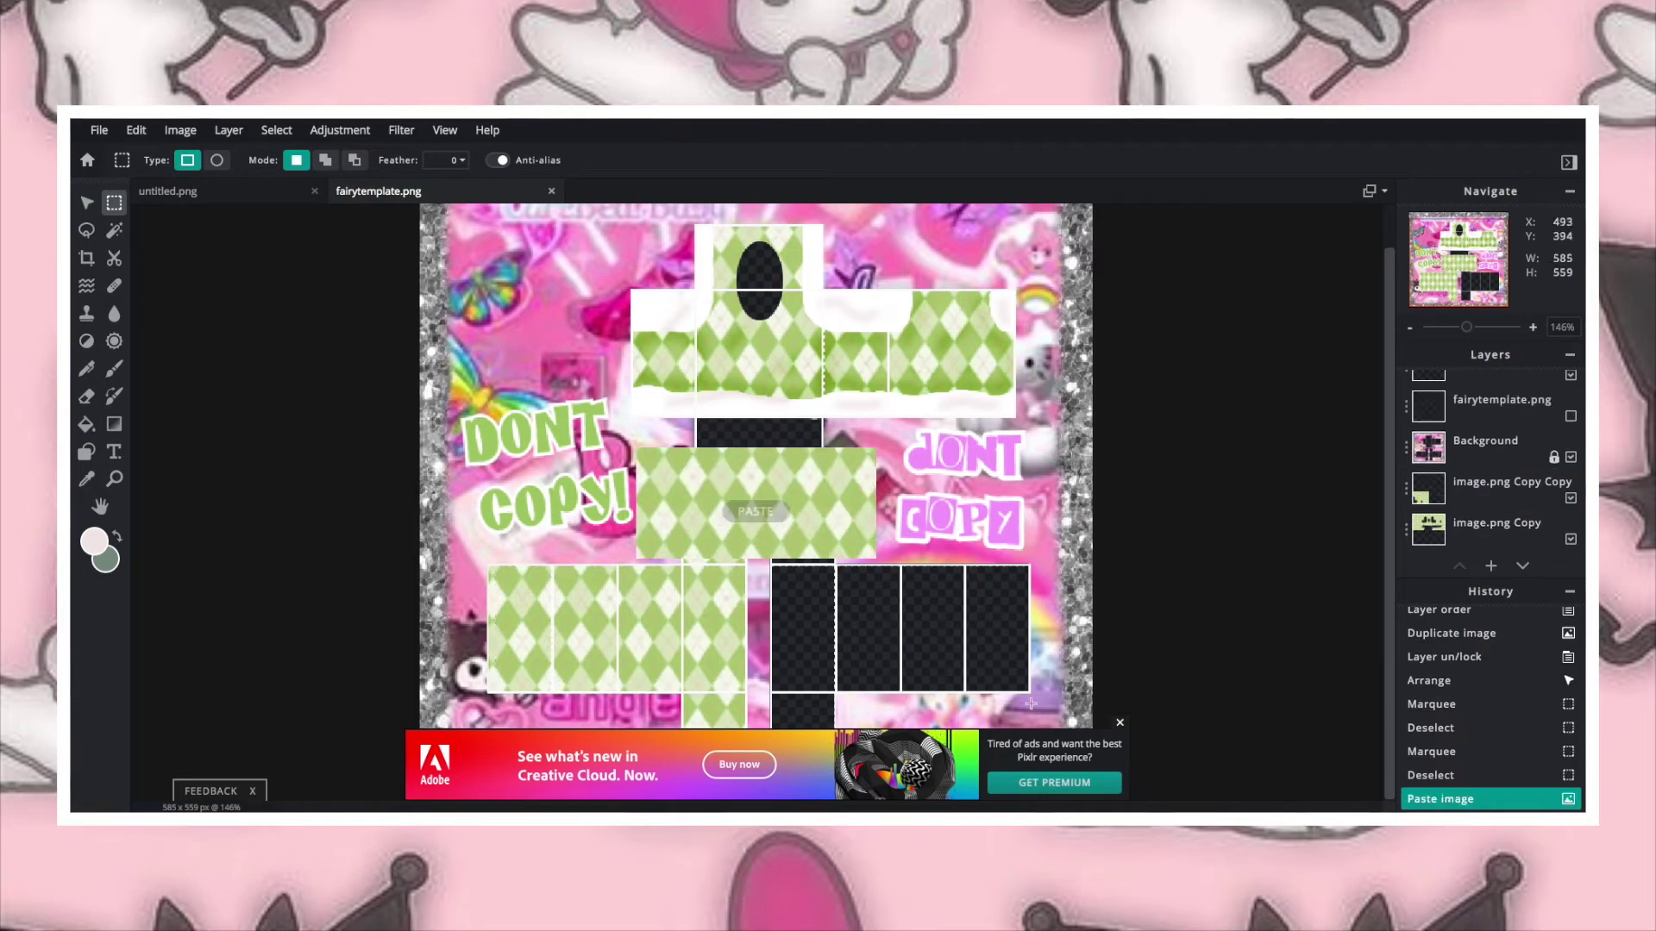
Step: Delete the large argyle copy and place the pasted piece over the left-hand sleeve panels
click(86, 203)
key(Delete)
drag(693, 499, 545, 615)
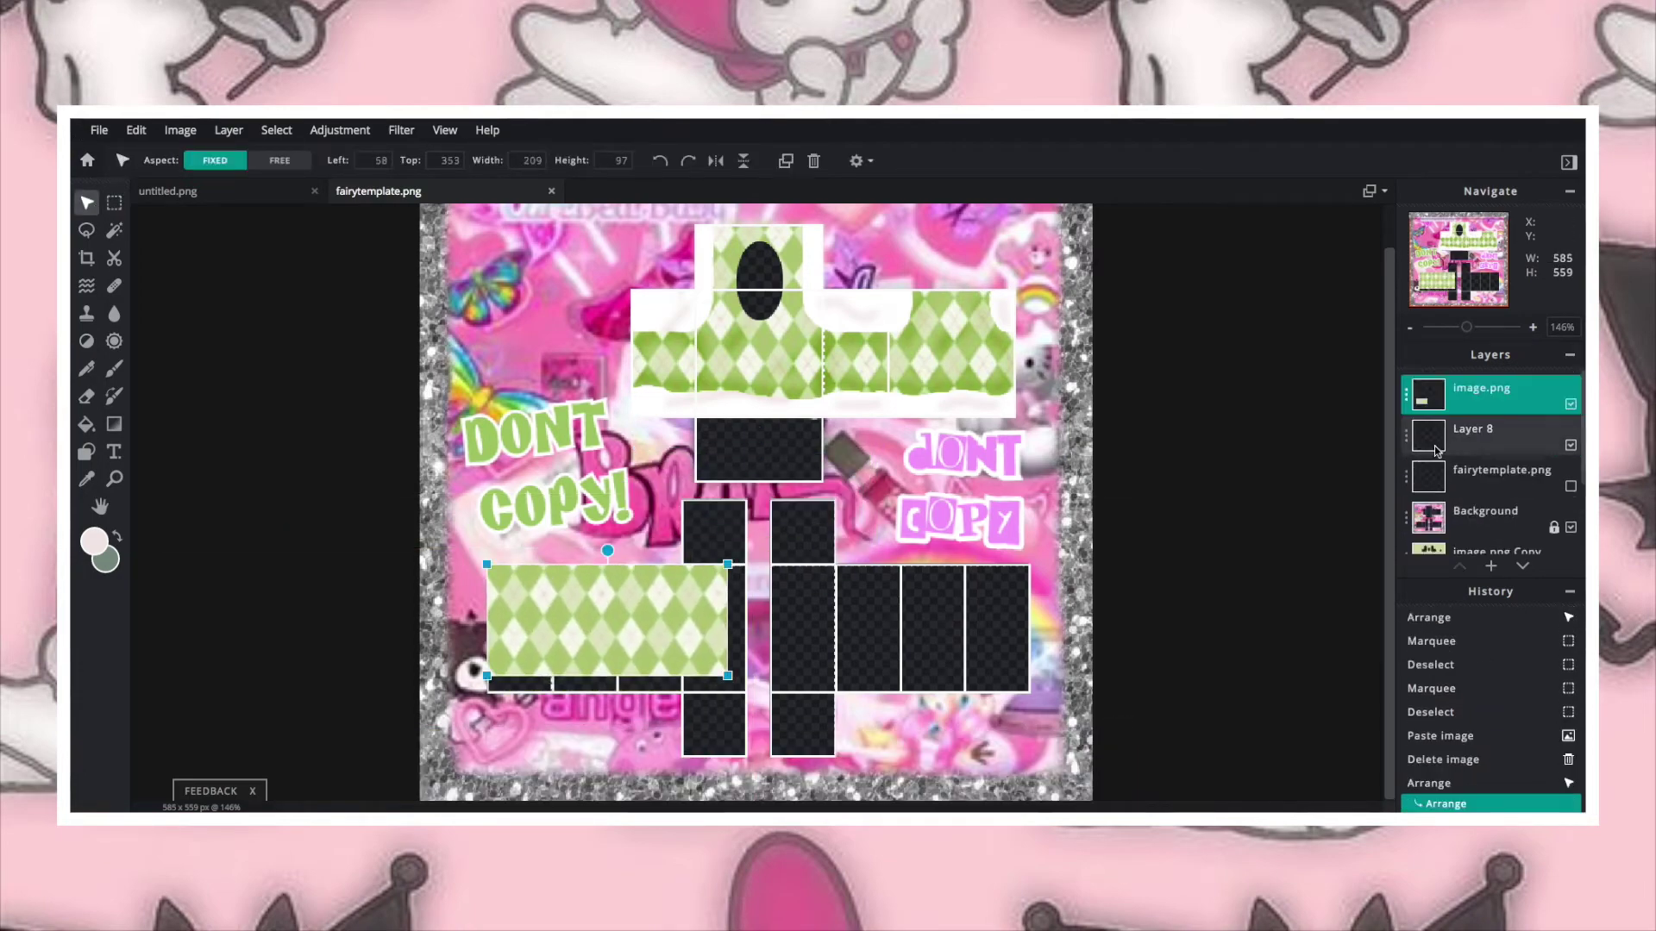
Step: Set the argyle piece's transparency to 50 and extend it across the right-hand sleeve panels with two duplicates
click(1406, 394)
click(1313, 509)
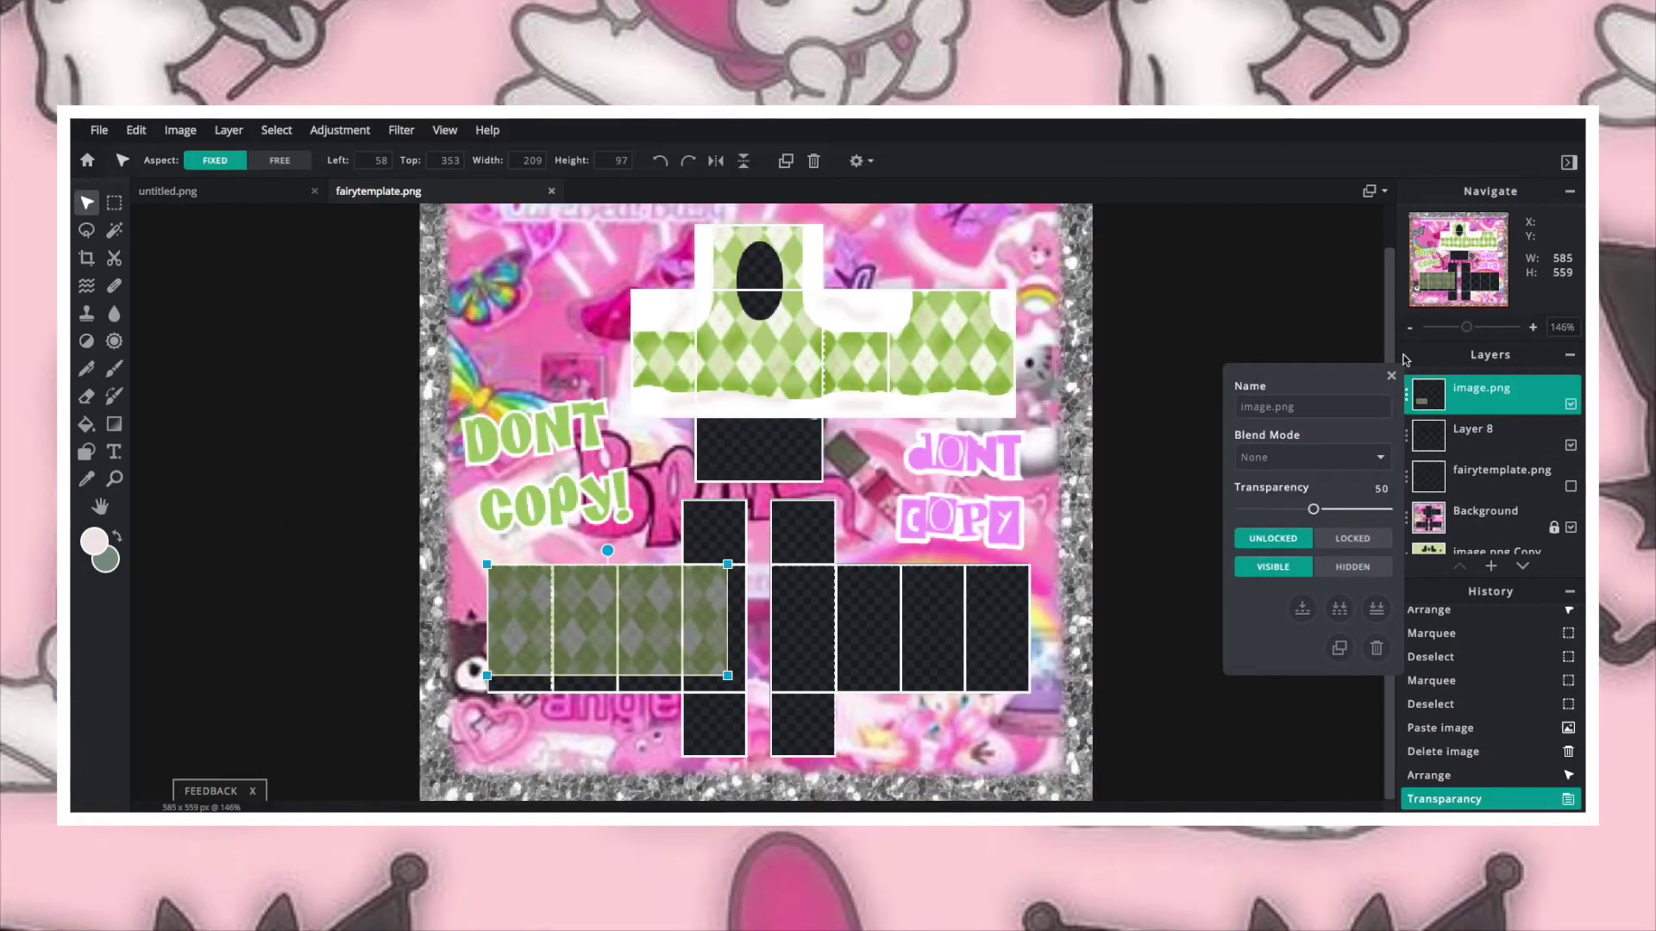
click(1391, 375)
click(785, 161)
drag(533, 650, 799, 651)
drag(931, 615, 1027, 618)
key(ctrl+e)
key(ctrl+e)
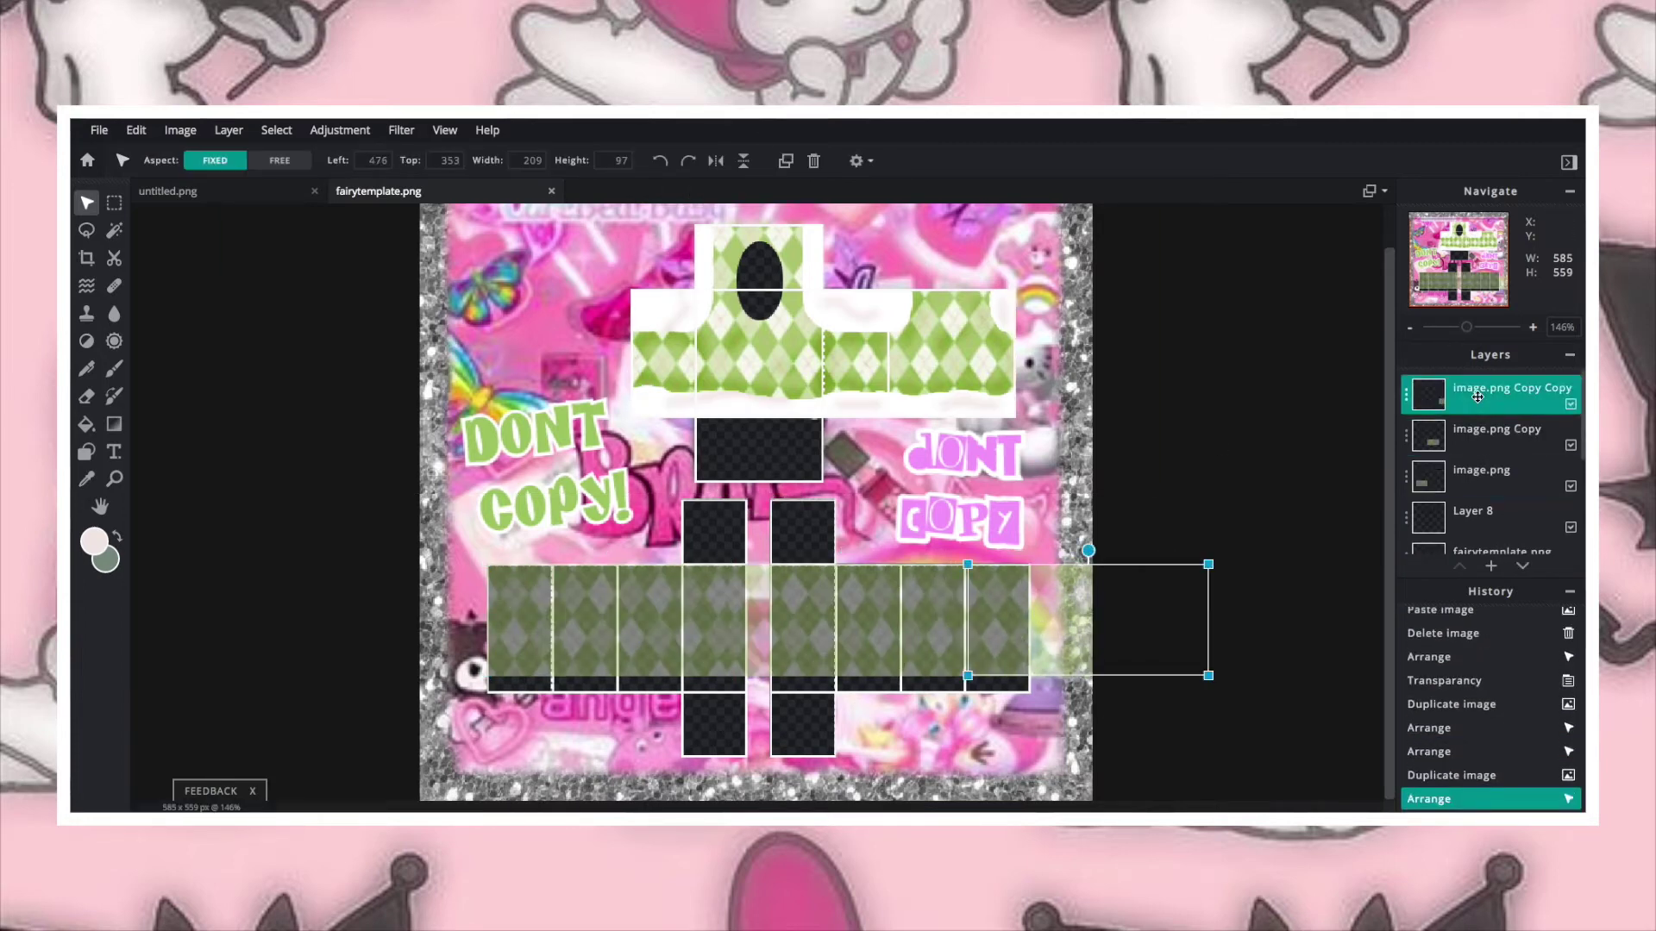
Step: Restore the three argyle sleeve pieces to full opacity
click(1407, 395)
key(ctrl+z)
key(ctrl+z)
click(1407, 395)
drag(1358, 509, 1391, 550)
click(1406, 436)
Step: Nudge the two argyle duplicates along the sleeve row so the diamond pattern joins seamlessly
click(1483, 436)
drag(785, 661, 778, 661)
drag(1078, 671, 1066, 673)
click(1460, 407)
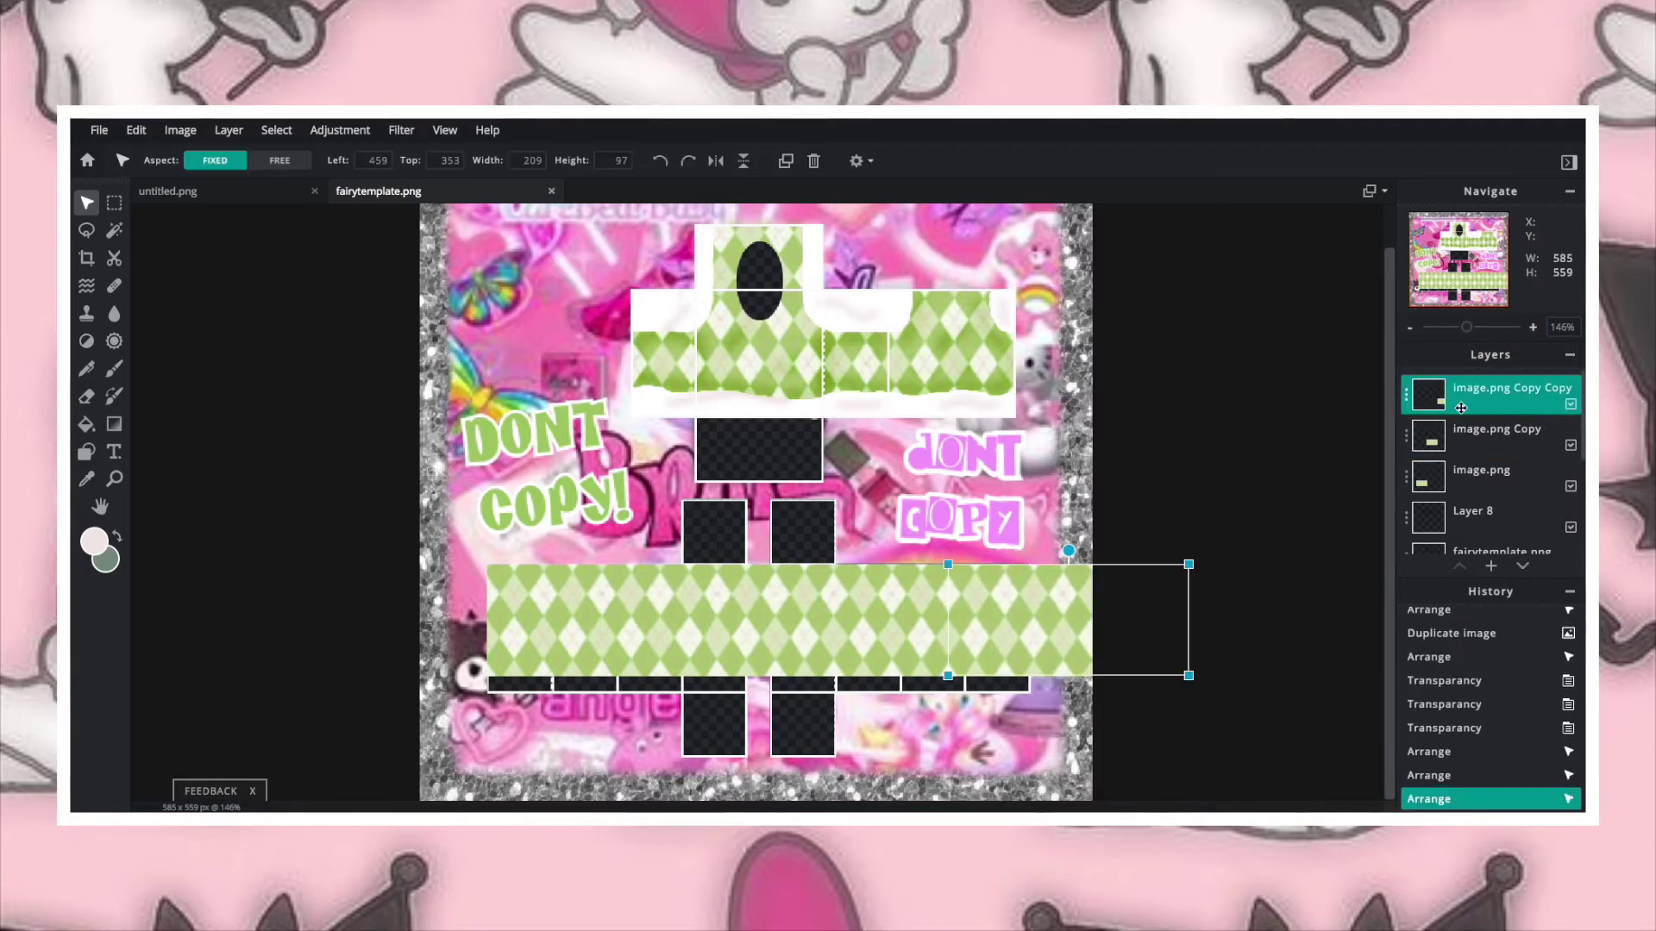
Step: Merge the three argyle sleeve pieces into one layer and lower its transparency
click(1460, 407)
drag(1390, 521, 1333, 521)
click(340, 369)
Step: Clear the argyle above, below and beyond the sleeve panels with a marquee selection, leaving a narrow band across both sleeves
key(m)
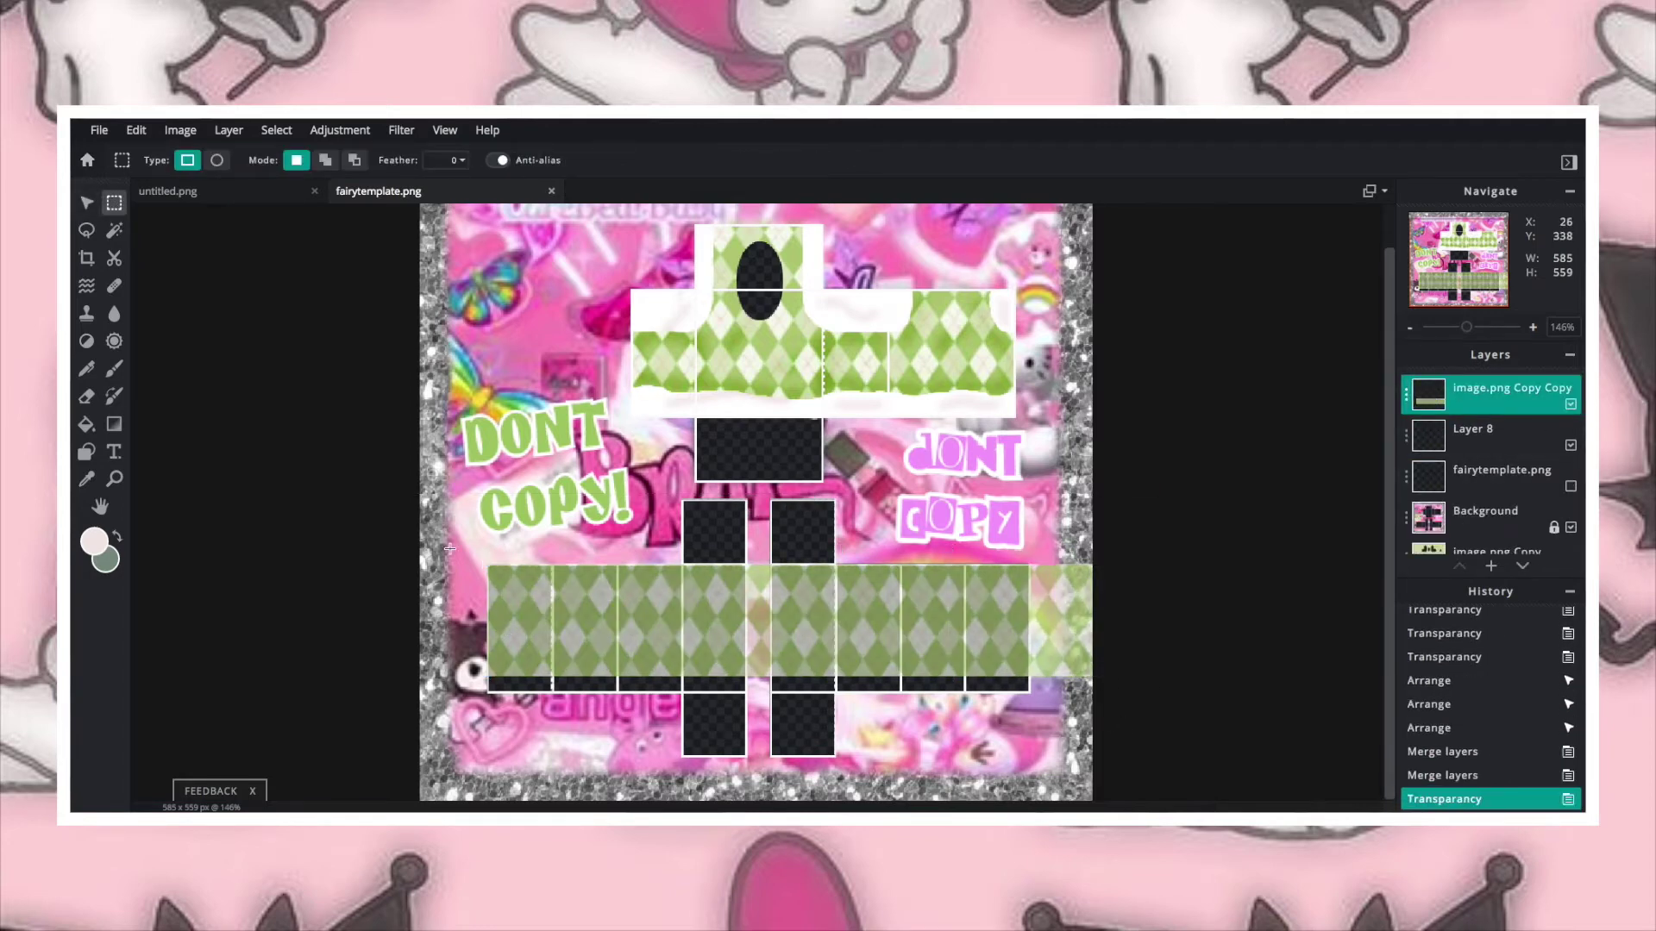
drag(1093, 616, 1092, 611)
key(Delete)
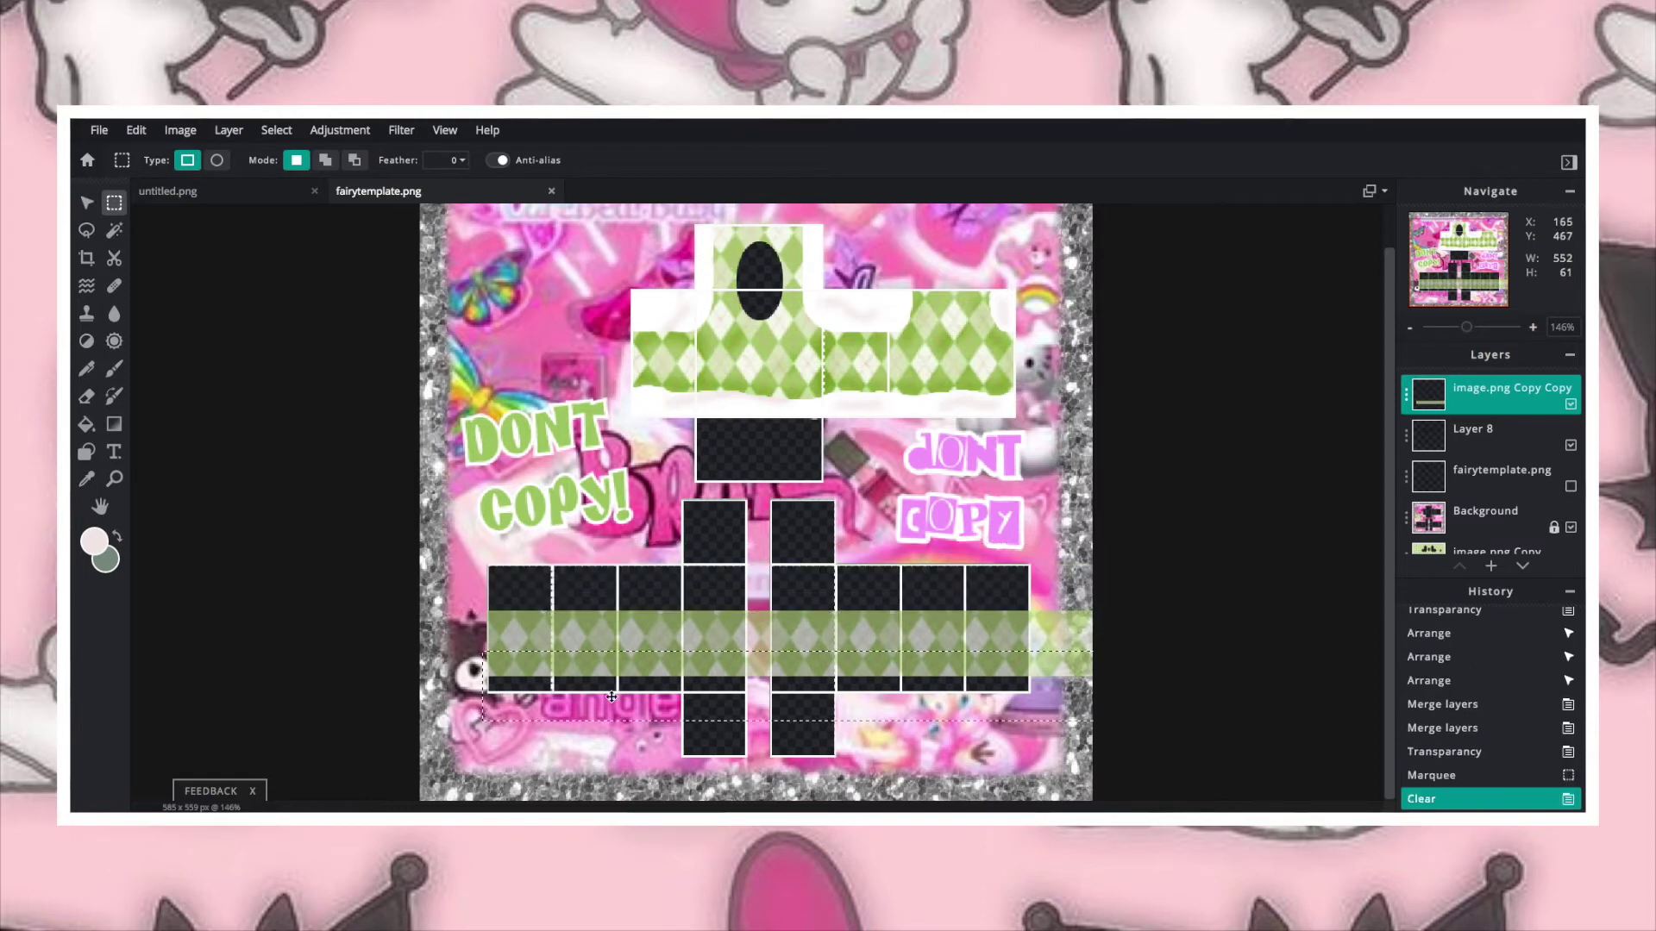
drag(611, 697, 718, 689)
key(Delete)
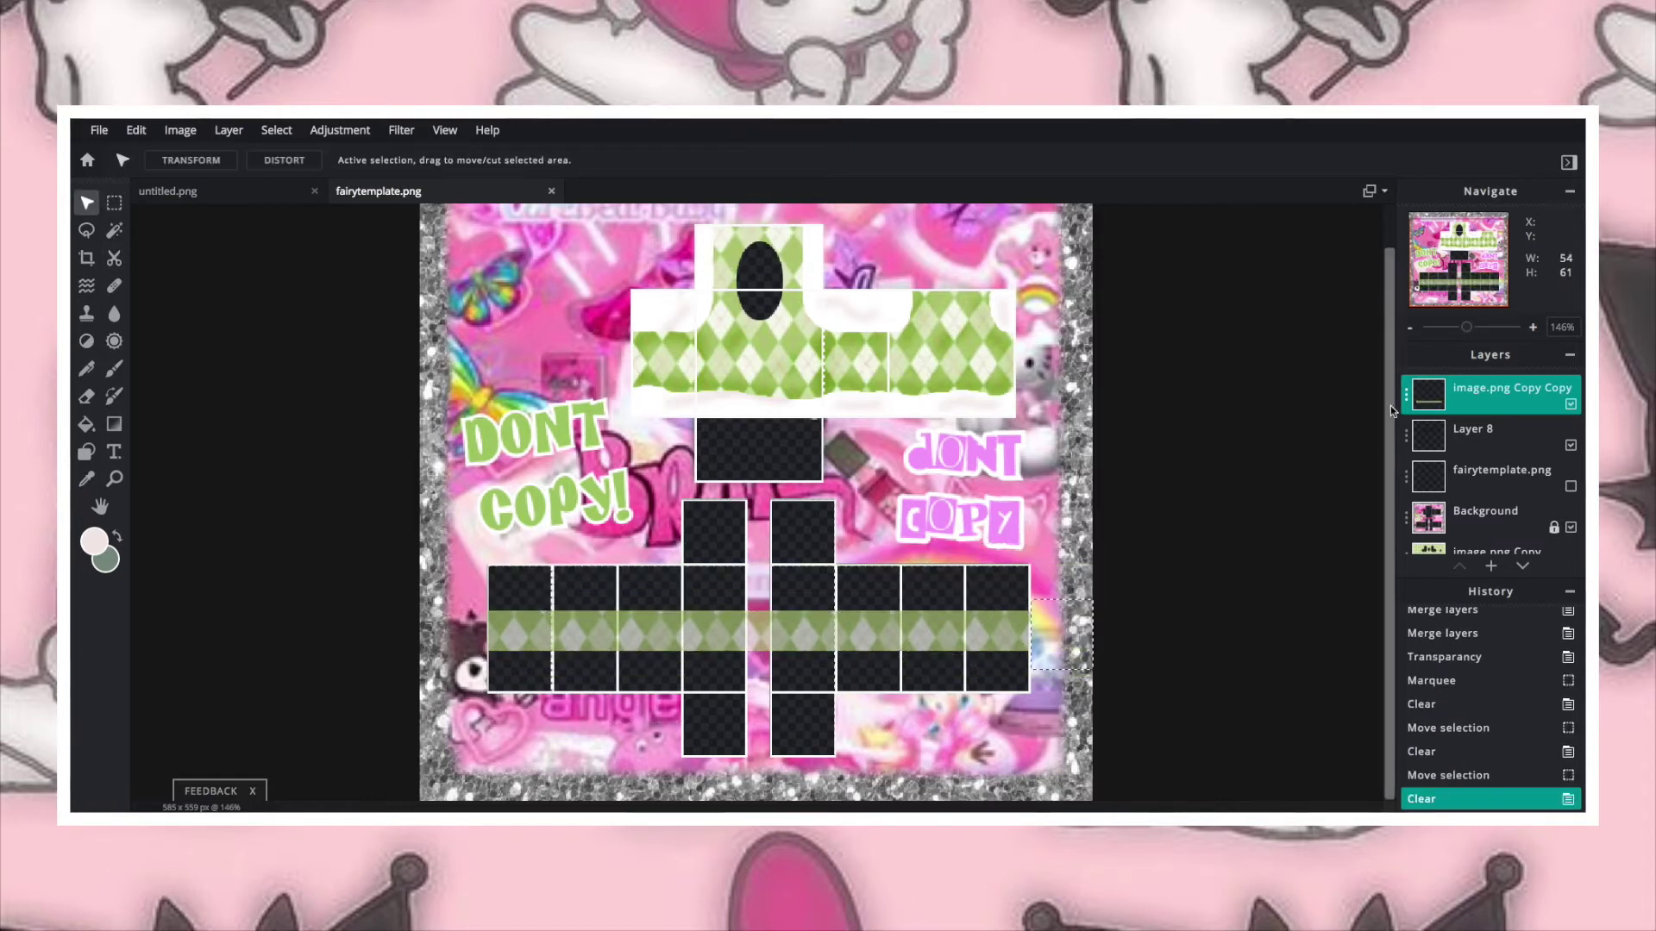
Step: Set the argyle band's transparency to 100 and move its layer beneath the Background layer
click(1406, 395)
click(1388, 509)
click(1391, 376)
drag(1466, 395, 1470, 539)
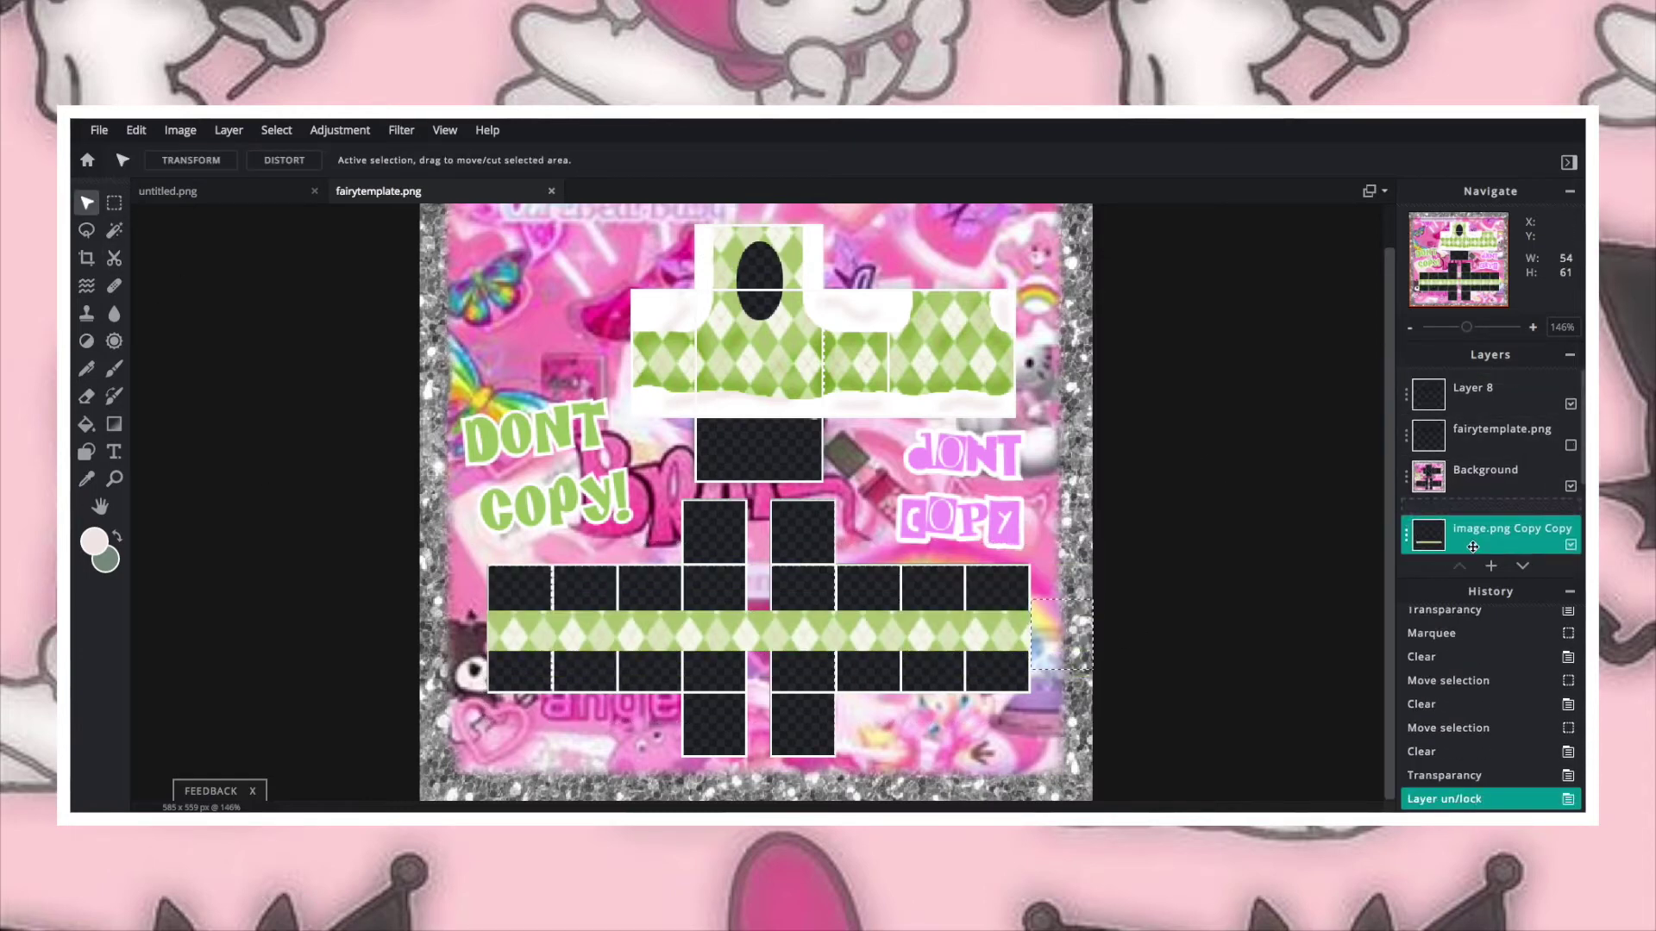
drag(1466, 328, 1475, 329)
key(ctrl+d)
Step: Add a new layer and brush black fold marks over the panel seams of both argyle sleeve bands
click(1490, 566)
click(1098, 592)
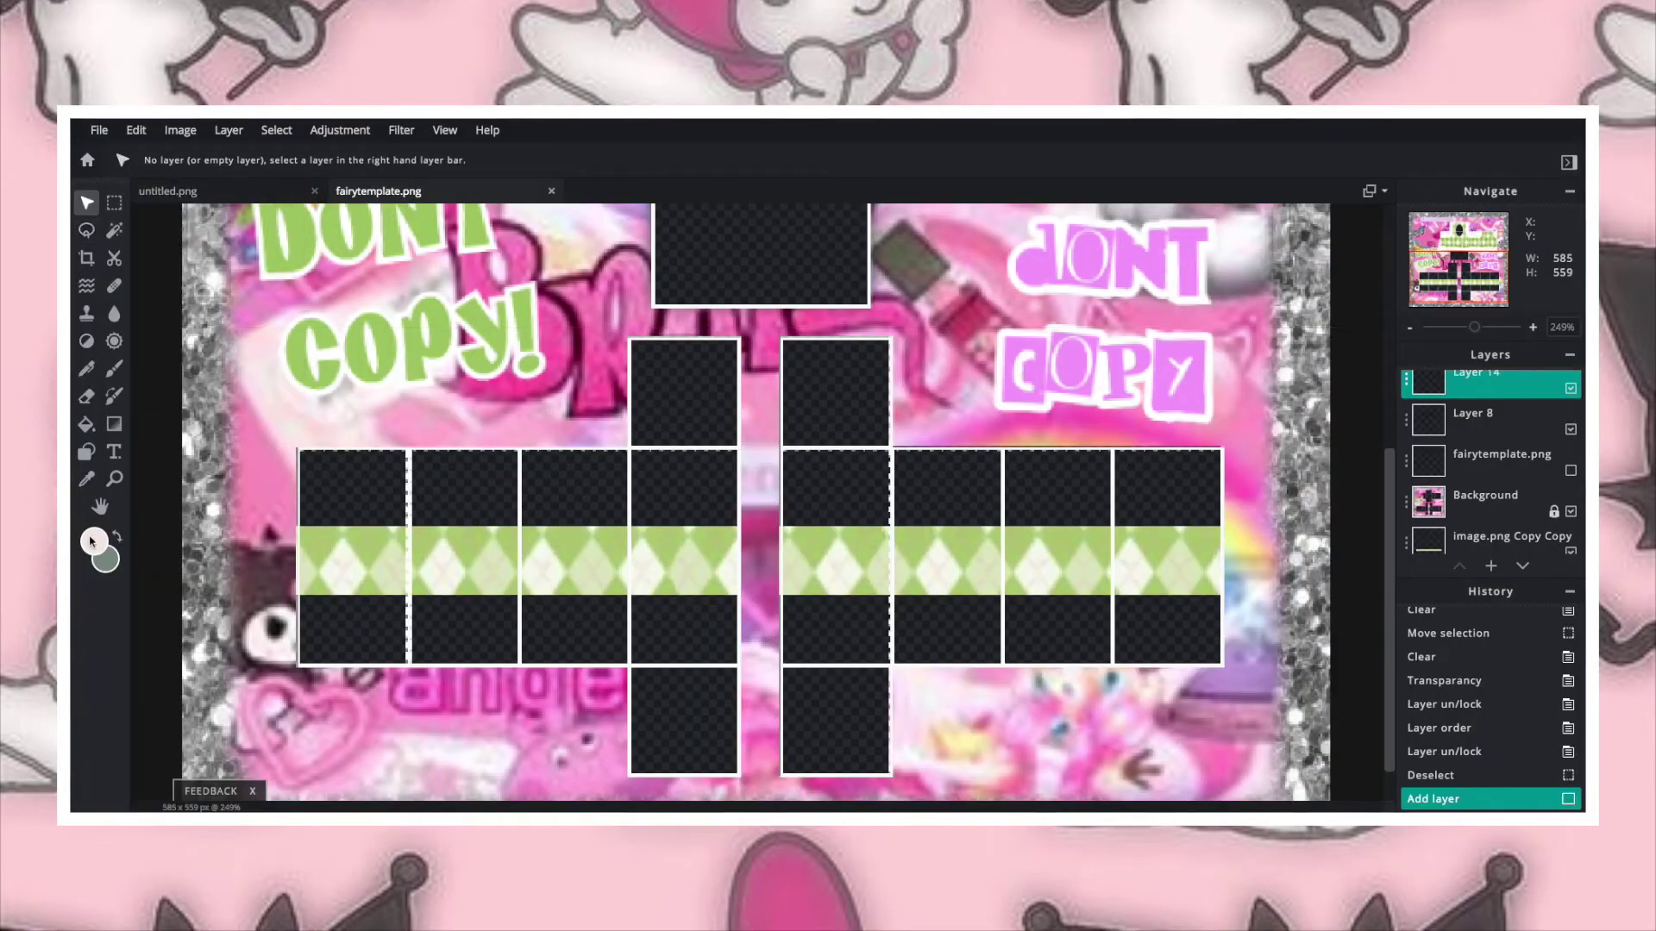
key(b)
drag(422, 558, 412, 579)
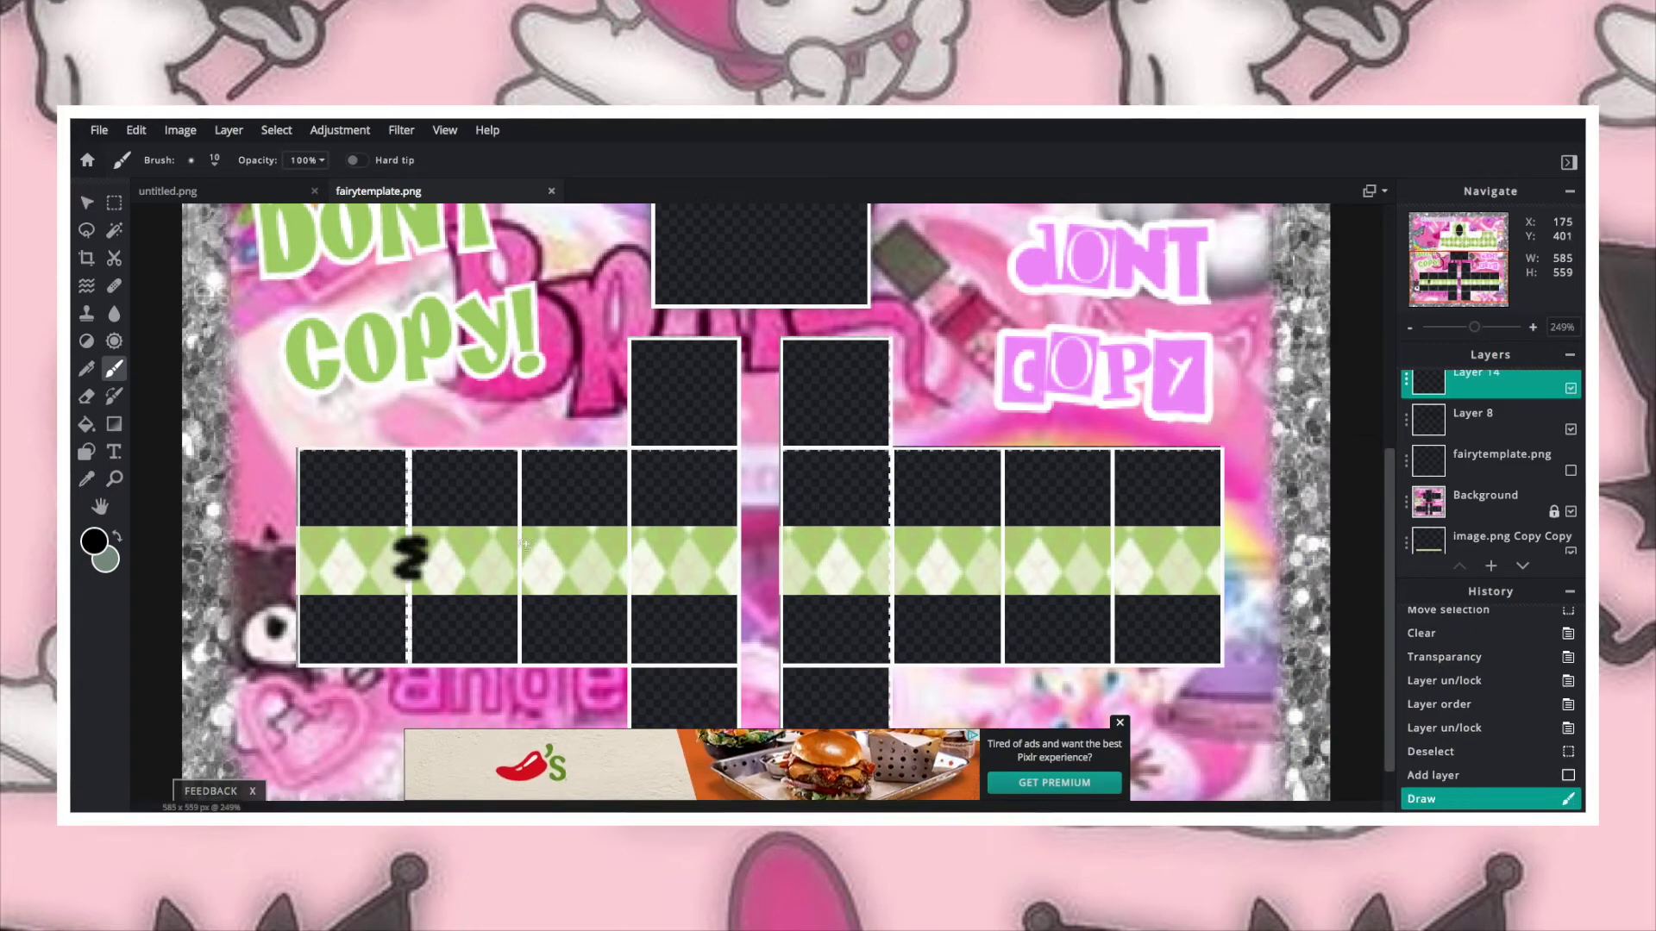
drag(513, 539, 518, 589)
drag(618, 543, 628, 548)
drag(888, 534, 899, 590)
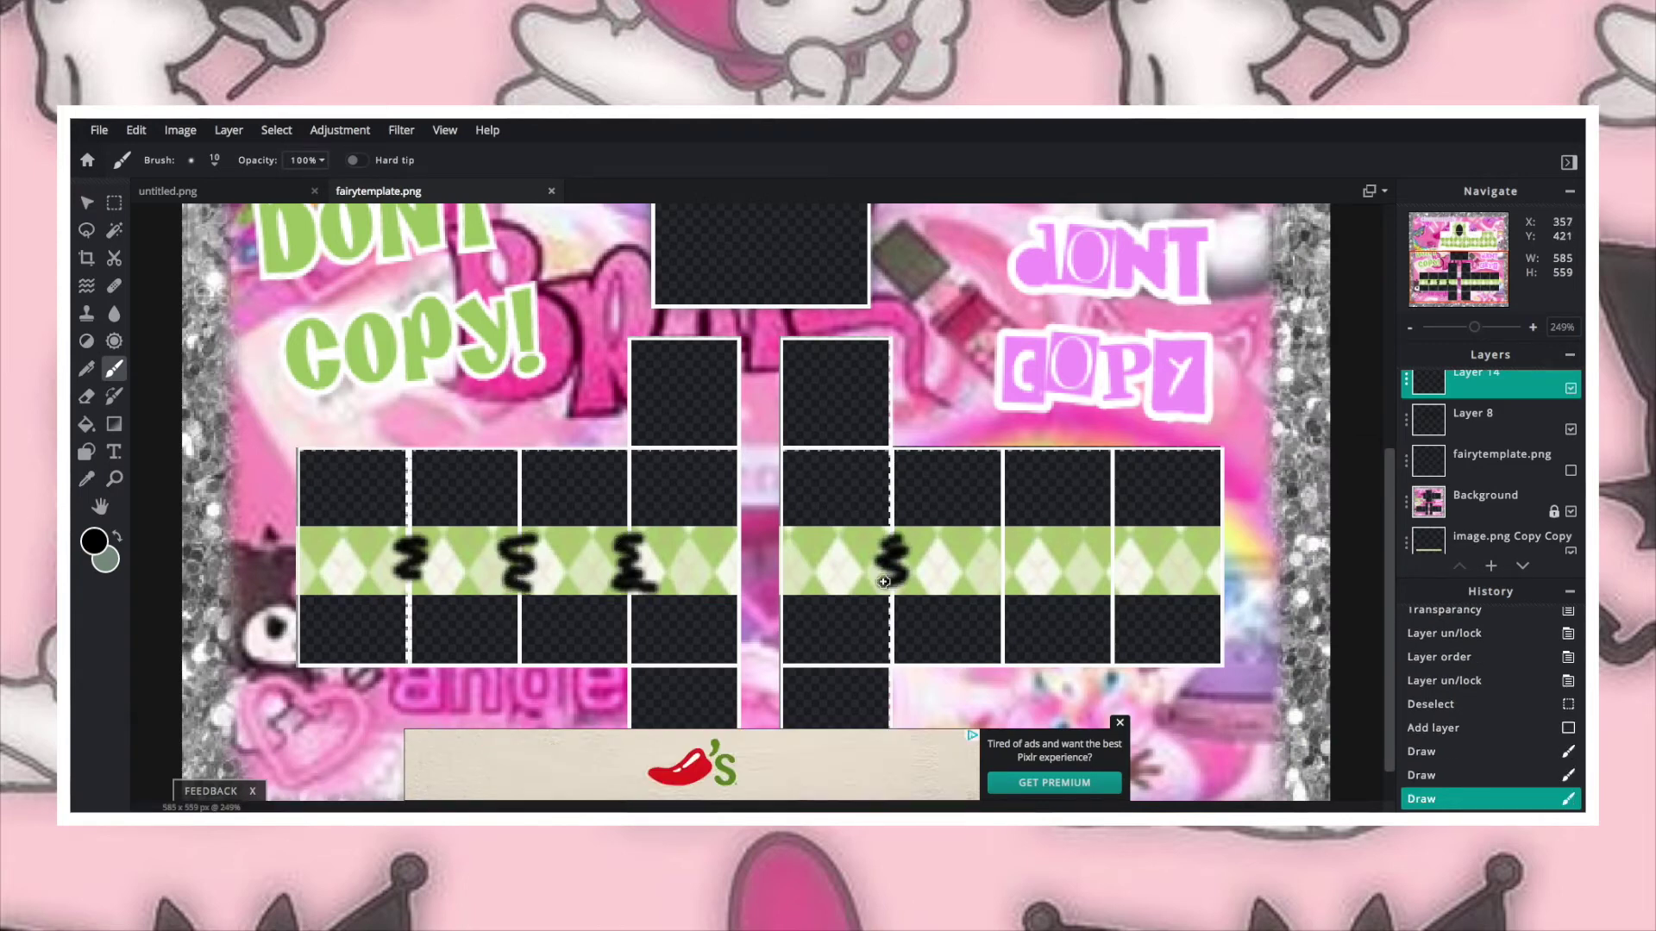
drag(1001, 535, 1009, 591)
drag(1113, 539, 1121, 592)
key(ctrl+z)
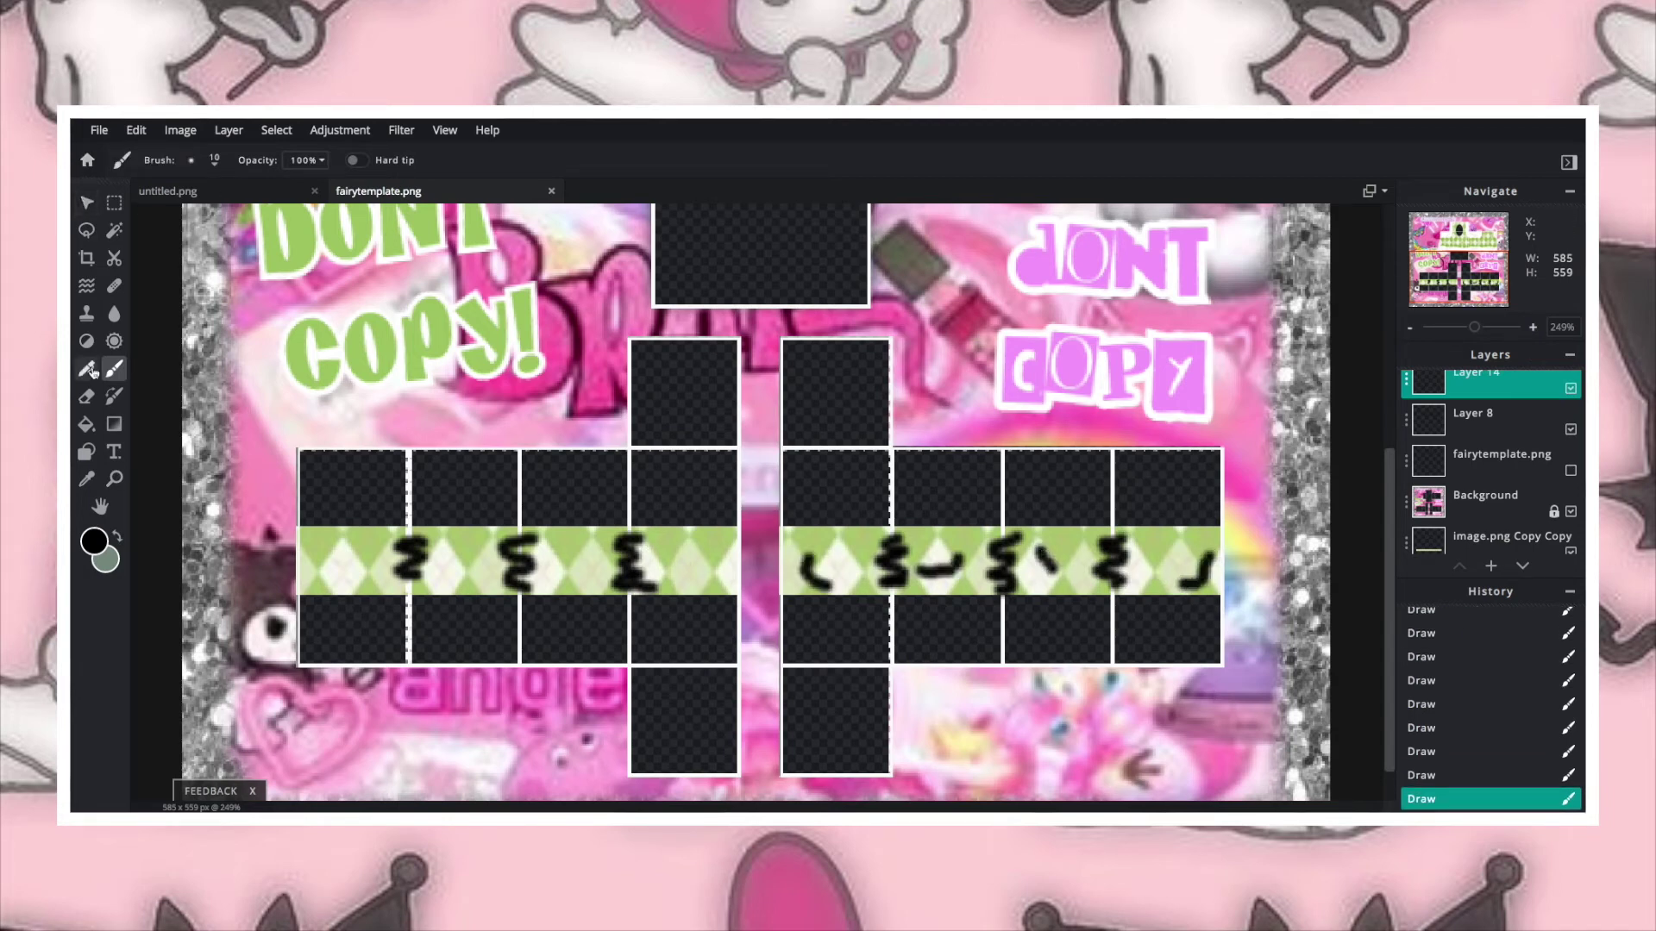
Step: Place a copy of the right-hand sleeve's fold strokes over the left-hand band and merge the stroke layers
click(86, 204)
drag(1055, 572, 564, 572)
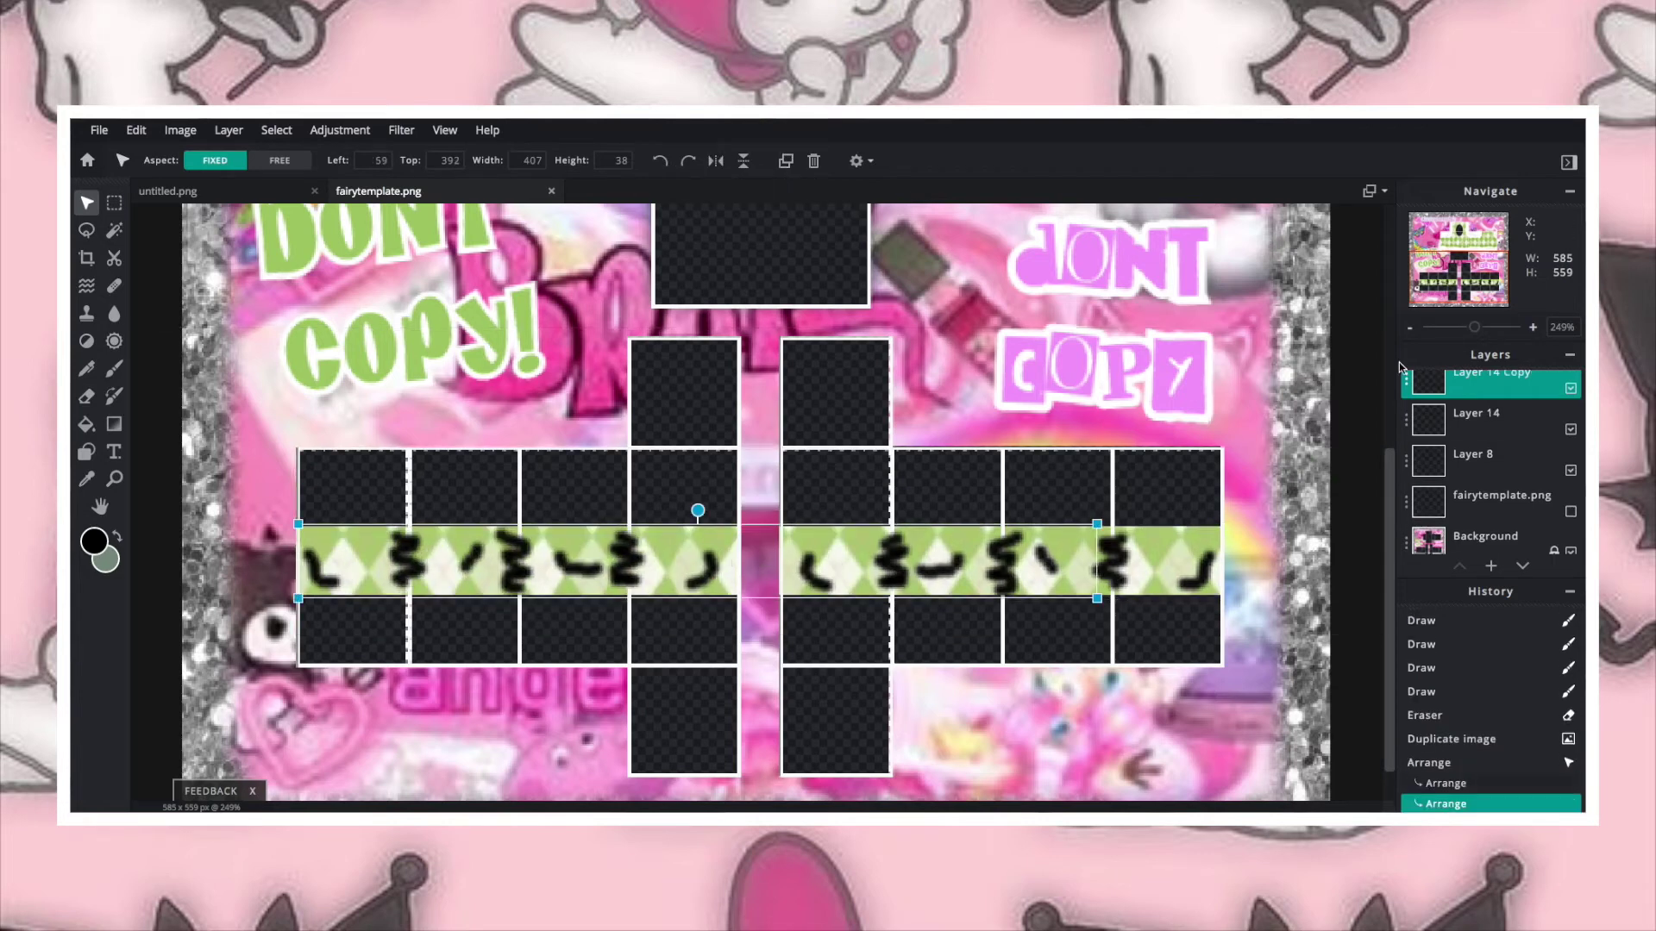
key(ctrl+e)
Step: Set the merged sleeve stroke layer's blend mode to Overlay and blur it
click(1501, 383)
click(1311, 442)
click(1294, 656)
click(401, 130)
mouse_move(427, 180)
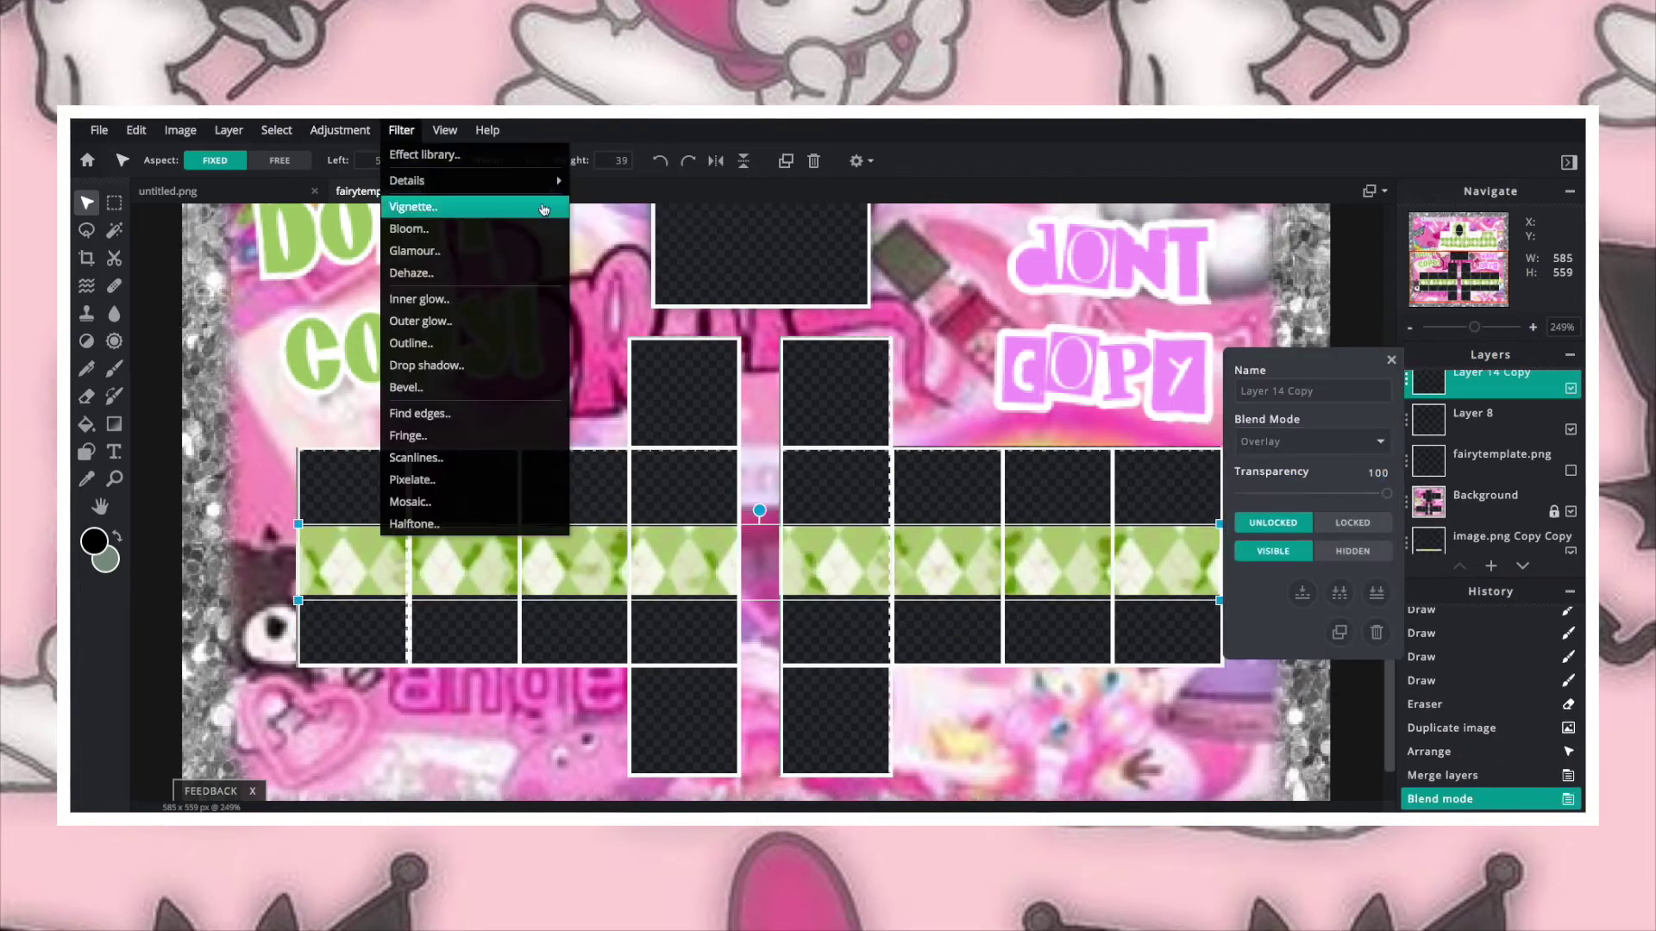
click(578, 219)
click(1364, 665)
Step: Add a new layer and fill a marquee selection over the upper part of the sleeves with white
drag(1473, 327, 1466, 333)
click(1491, 565)
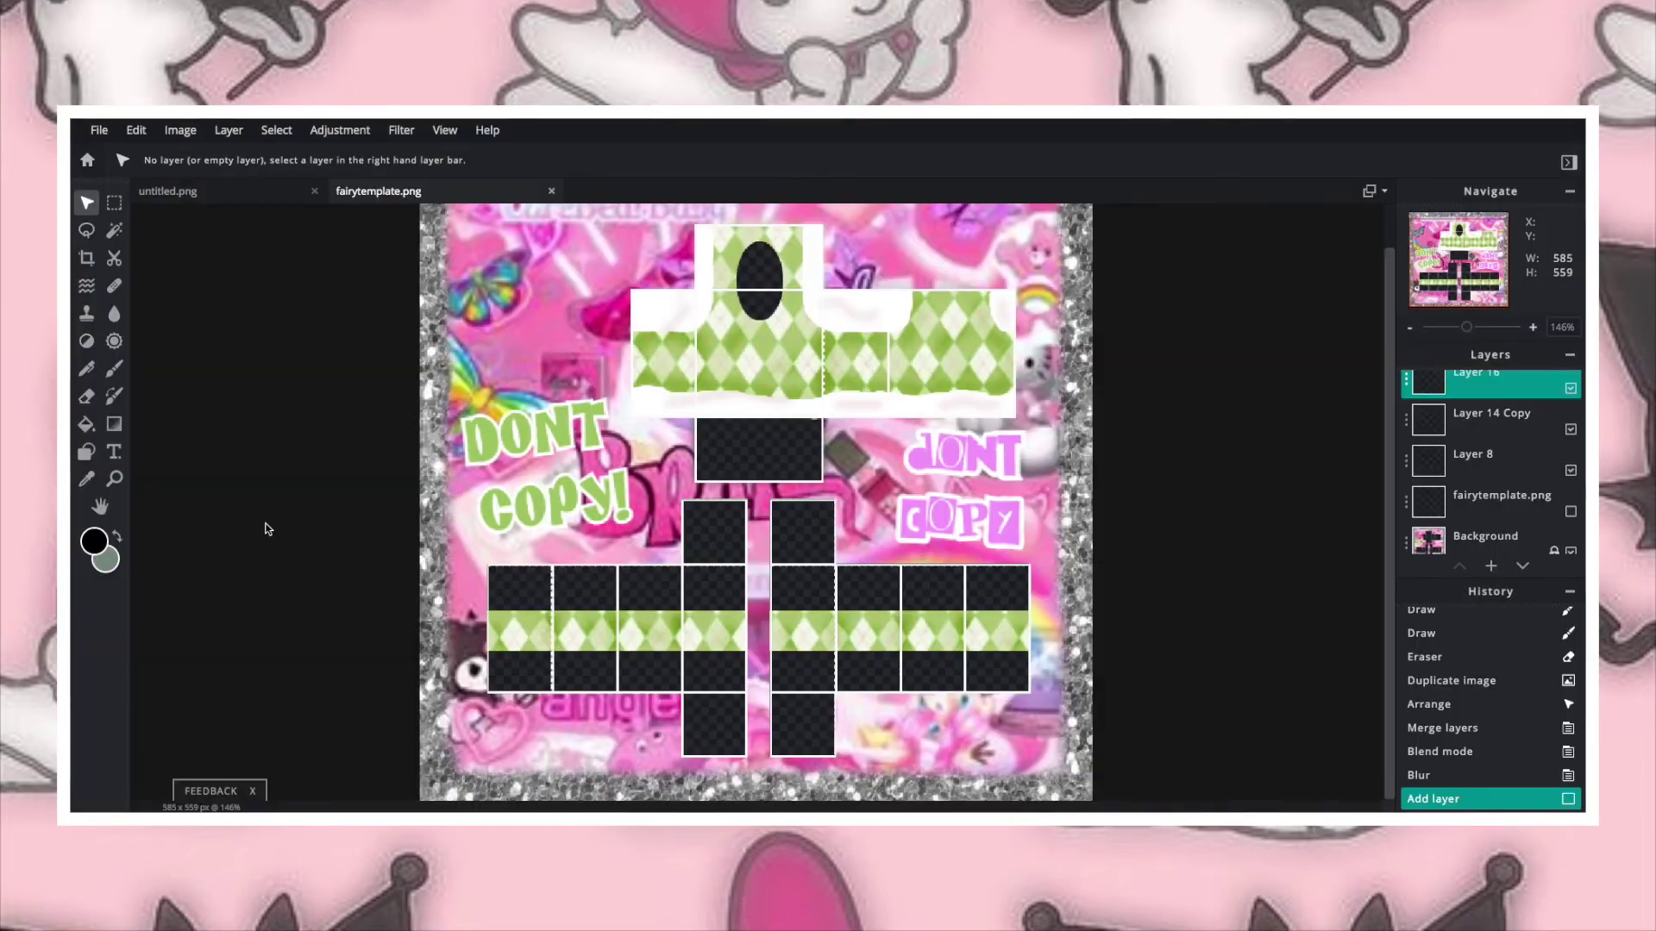
drag(452, 496, 1087, 667)
click(87, 424)
click(94, 540)
click(1047, 496)
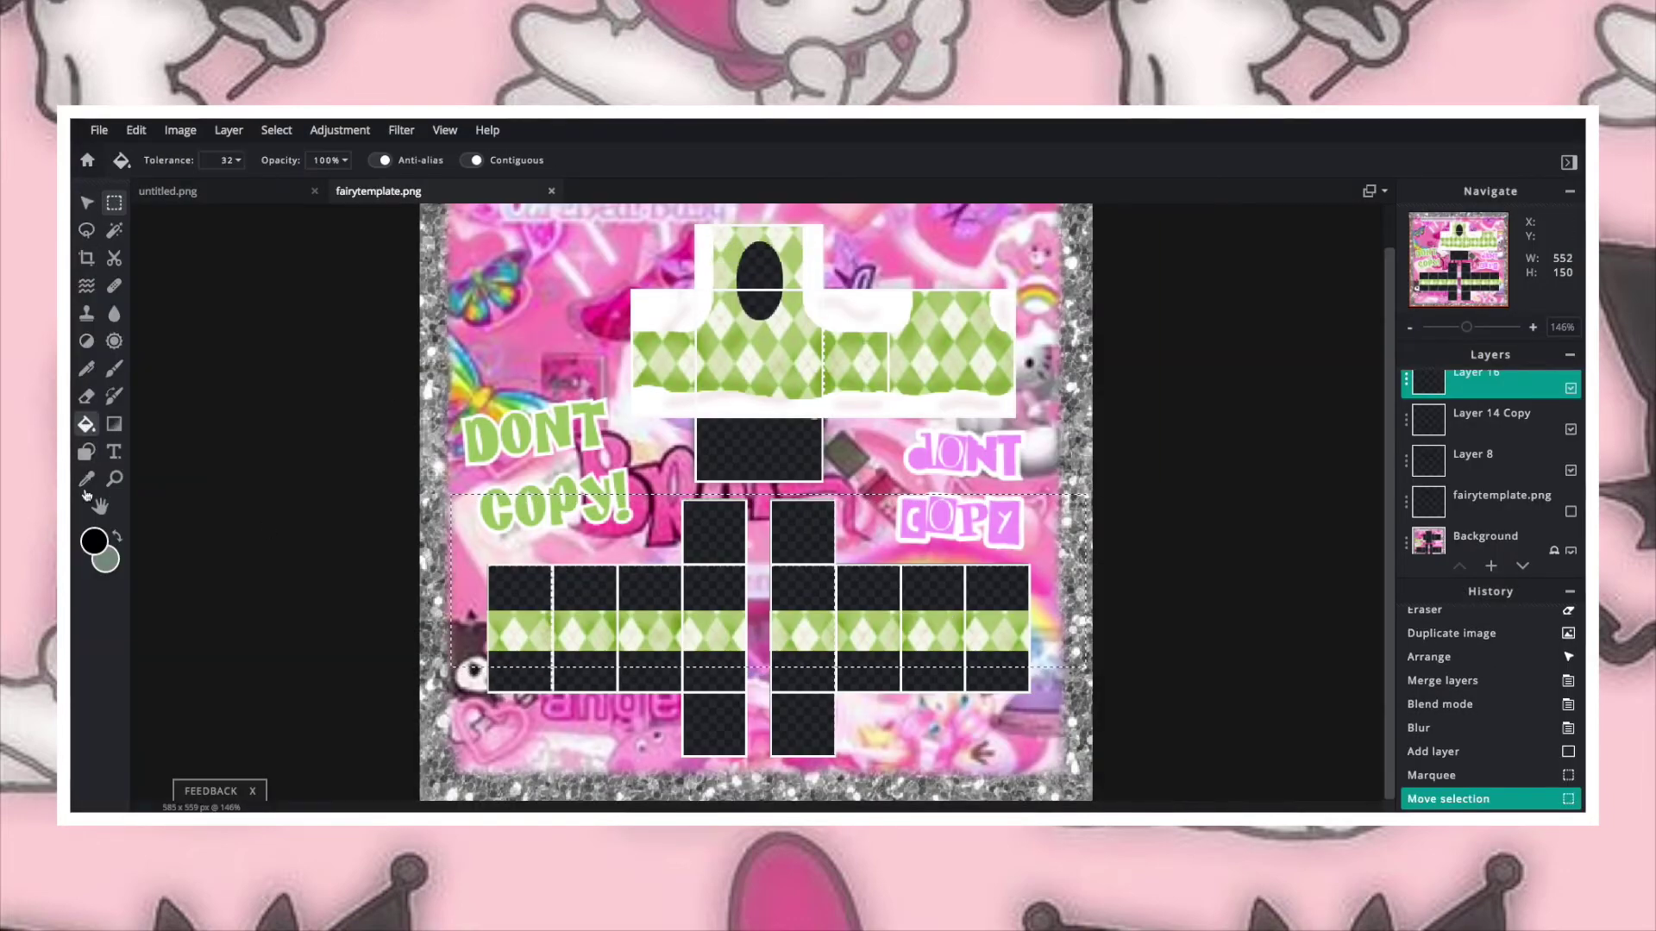
click(1368, 729)
click(651, 571)
Step: Move the white sleeve layer beneath the argyle pattern layers
drag(1484, 383, 1483, 552)
drag(1580, 415, 1581, 490)
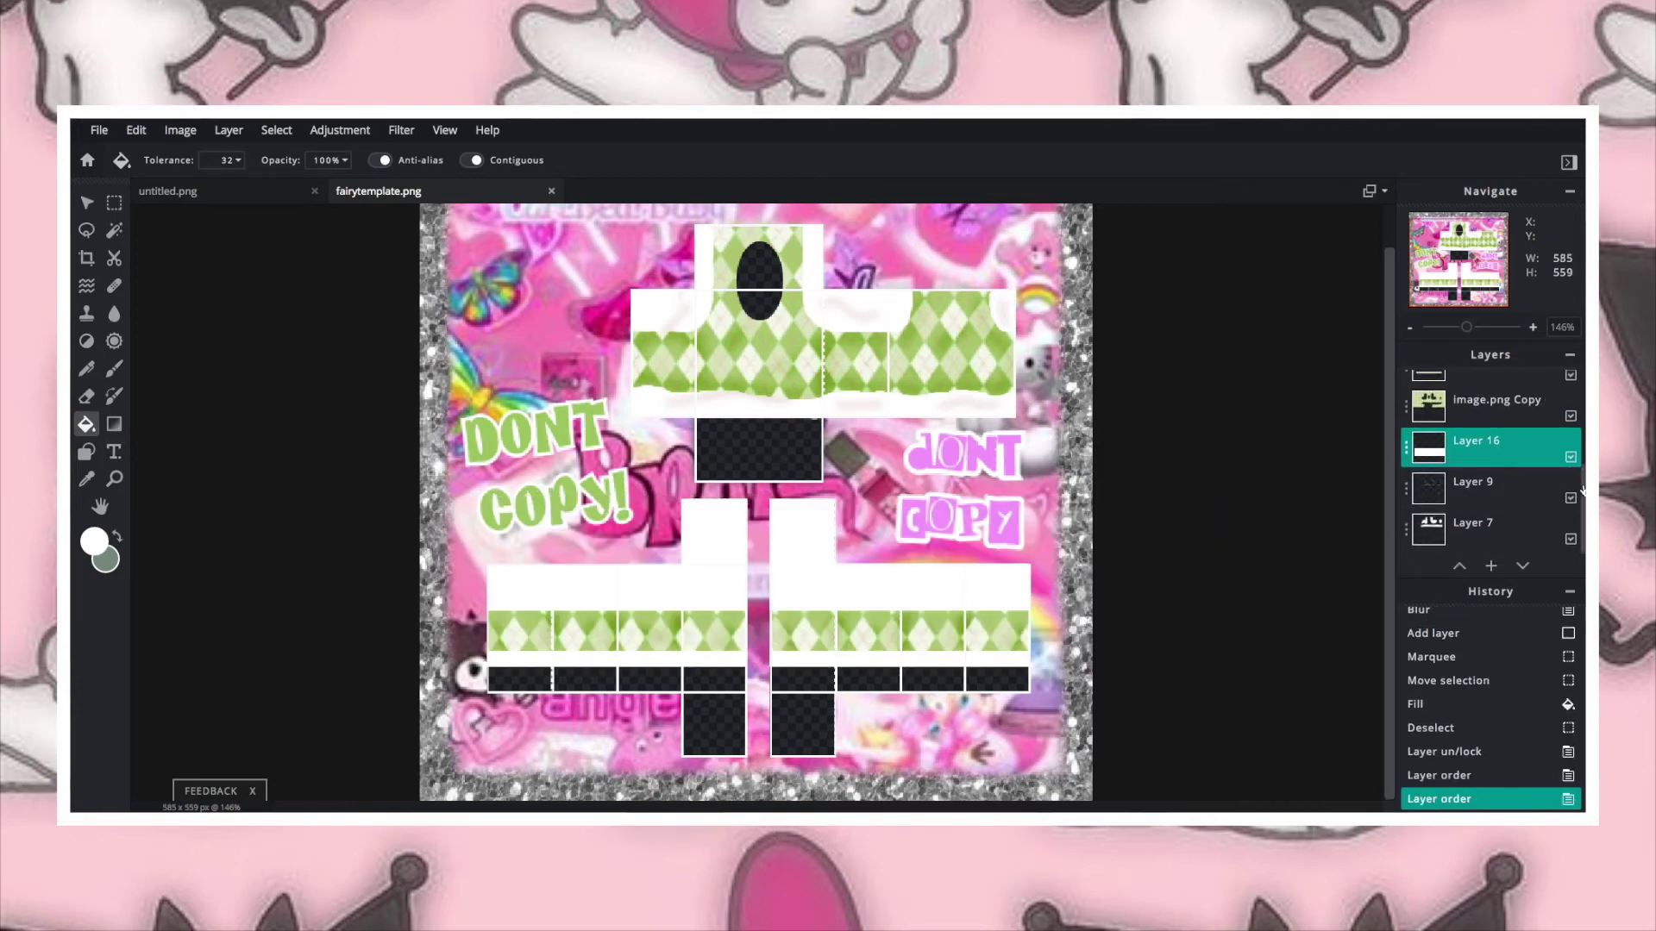
drag(1583, 490, 1581, 518)
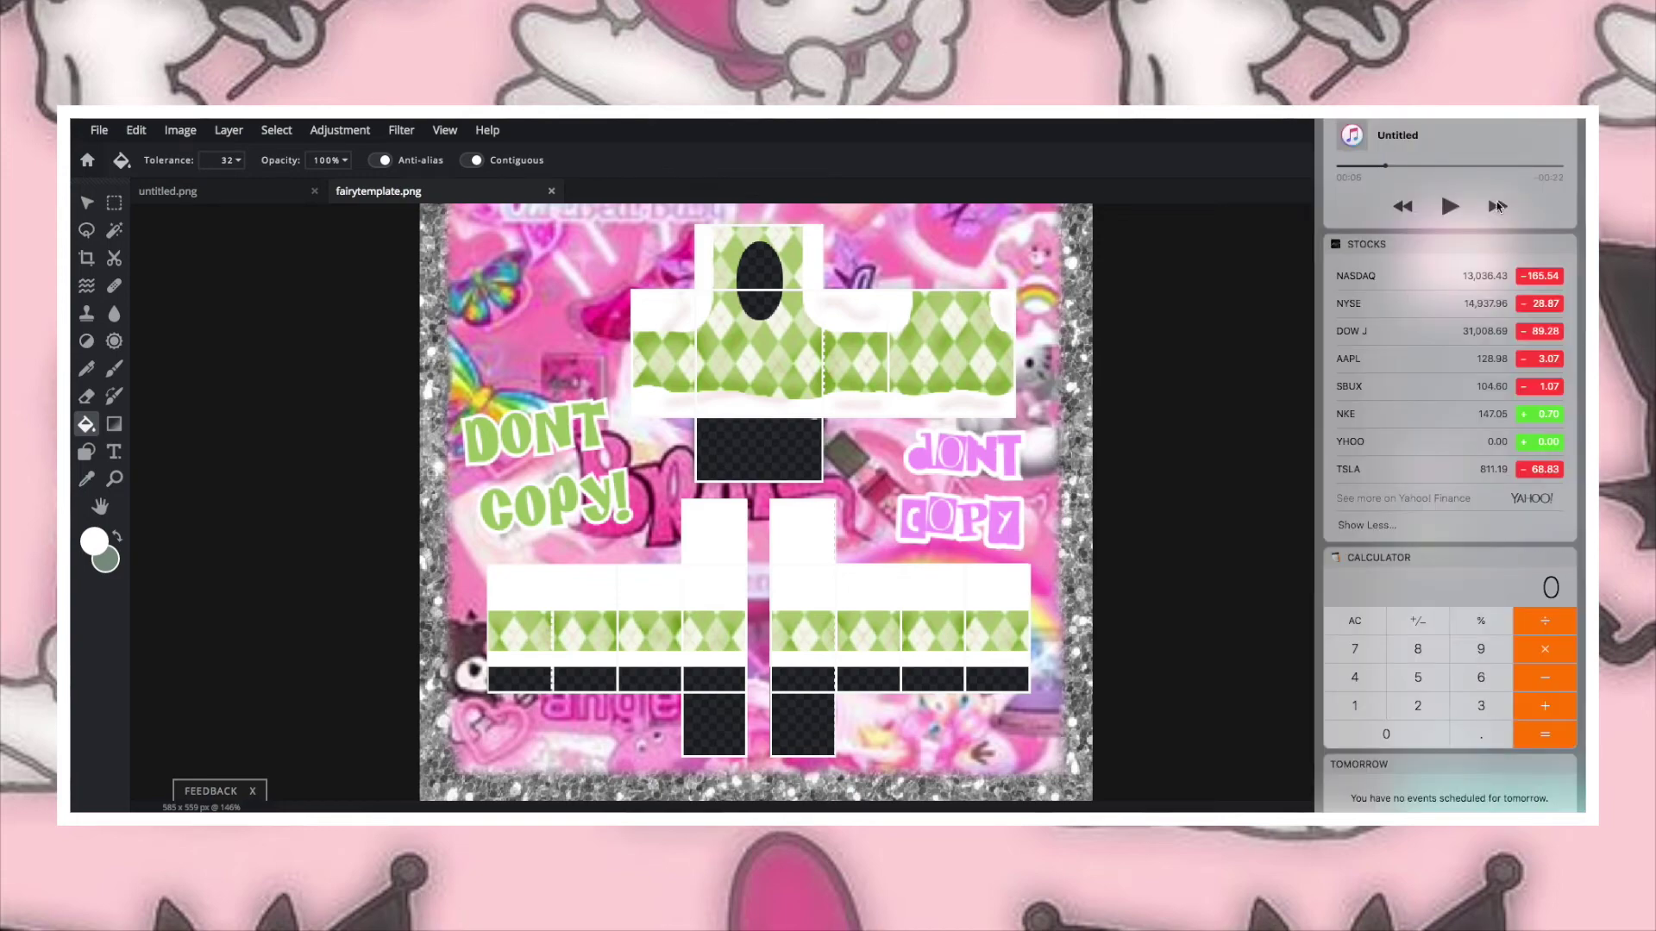
click(1272, 360)
scroll(1449, 266, up, 5)
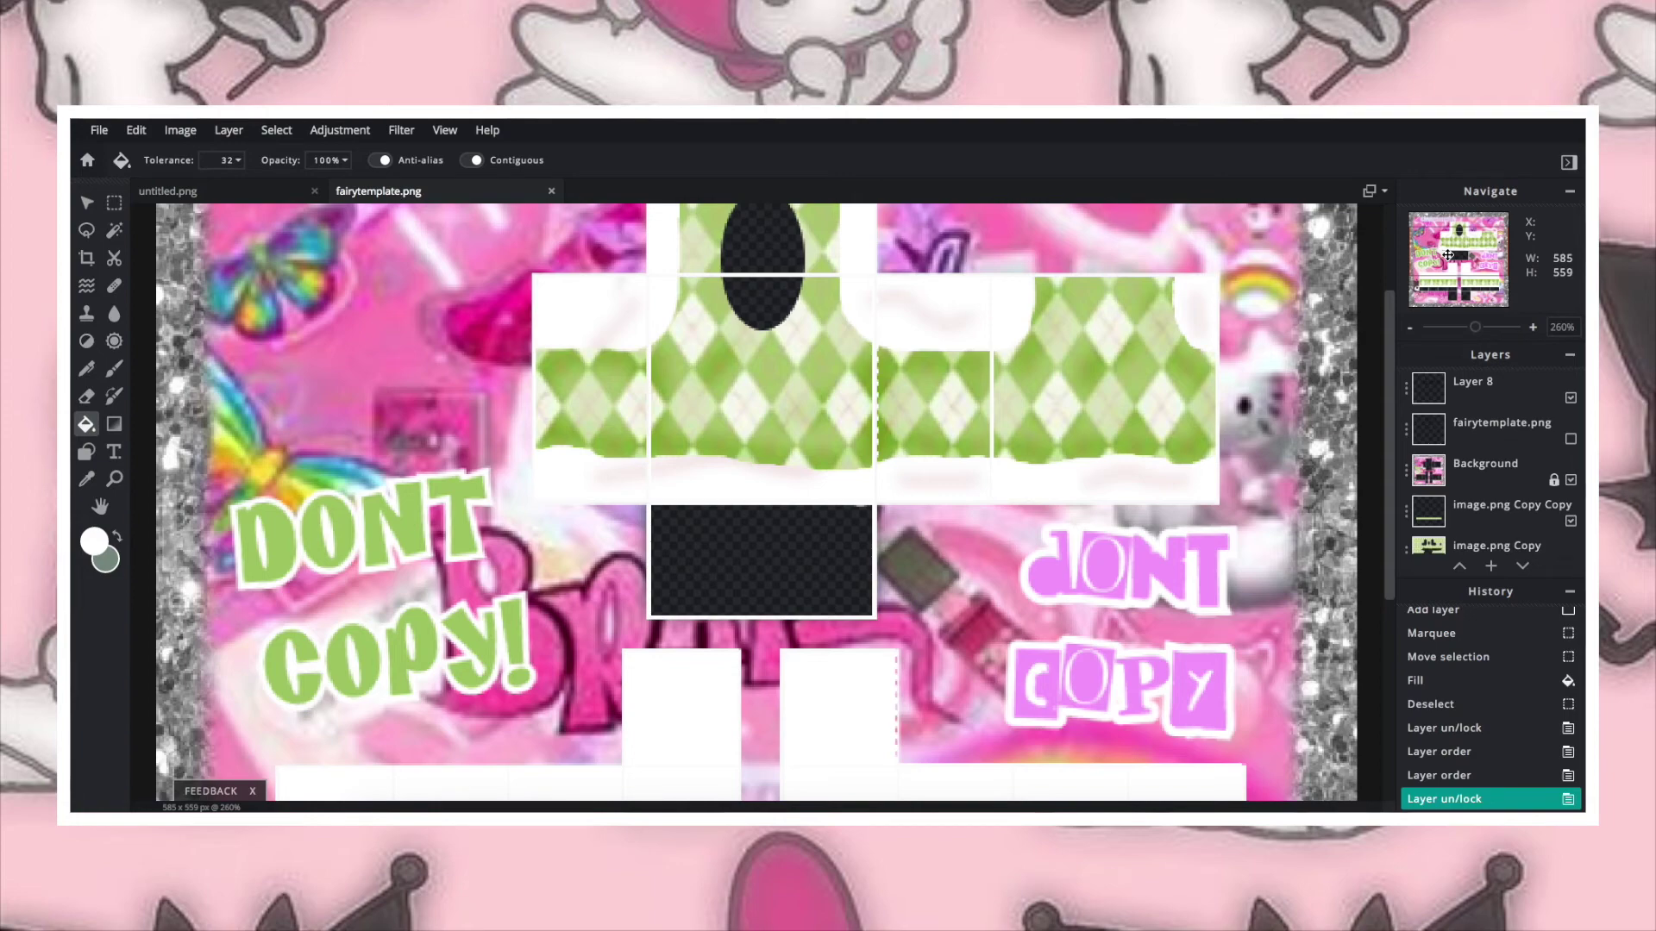
click(1438, 288)
drag(1475, 328, 1474, 329)
scroll(1490, 465, down, 3)
click(340, 129)
click(349, 247)
click(1148, 627)
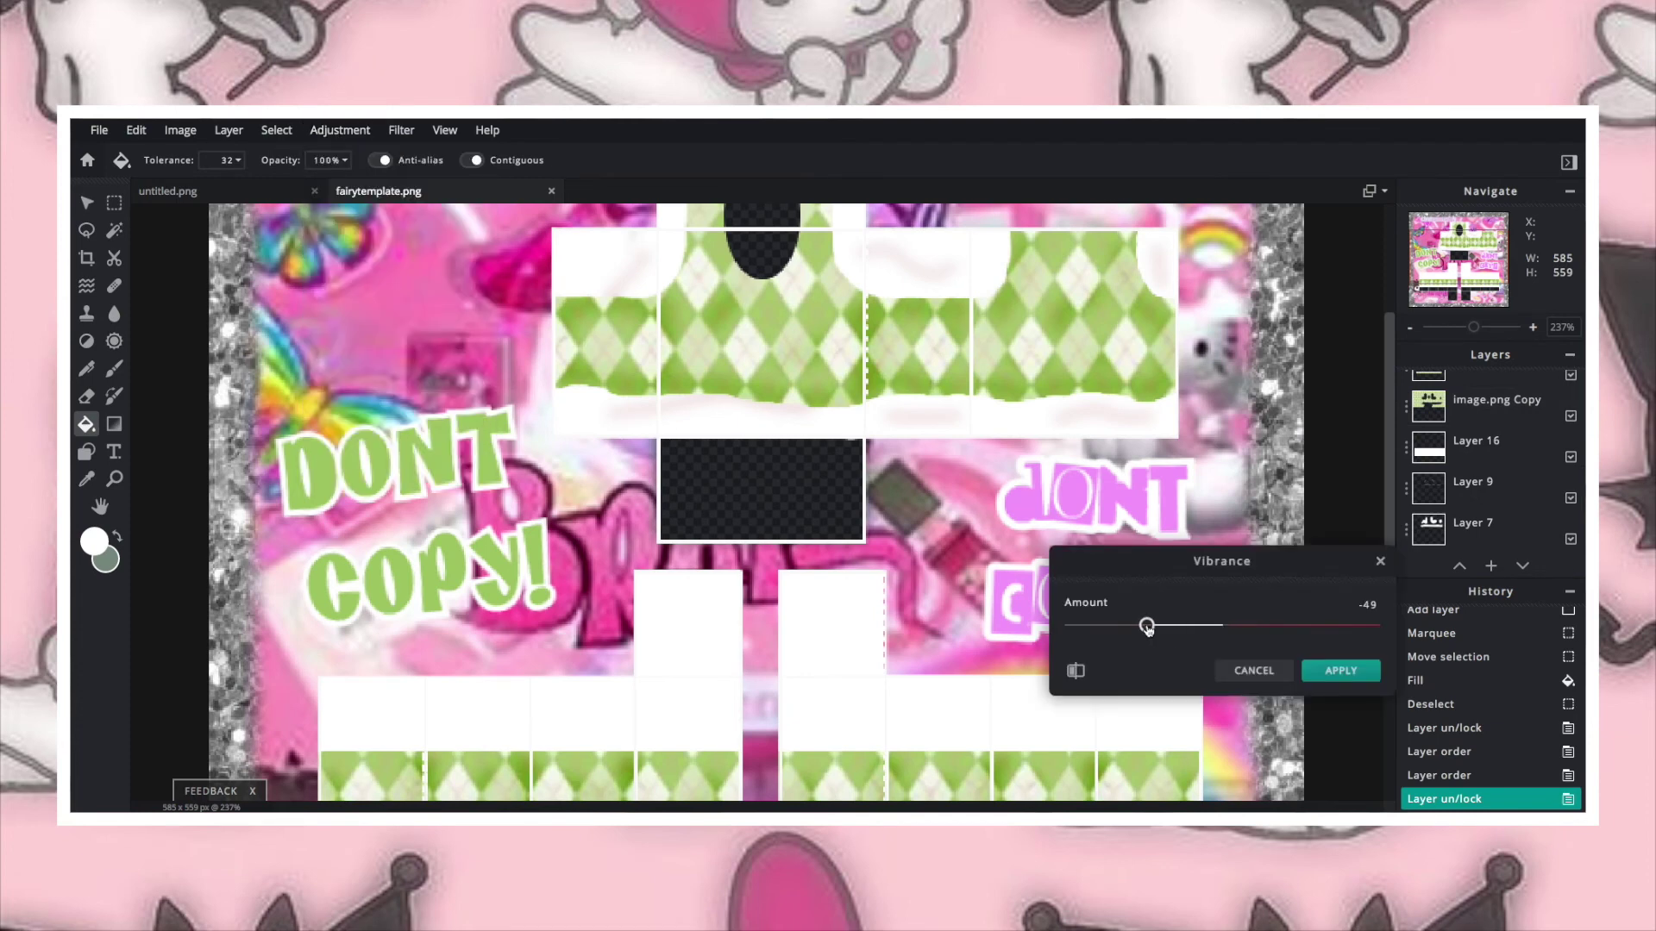
click(1497, 400)
click(339, 130)
click(349, 247)
click(1137, 627)
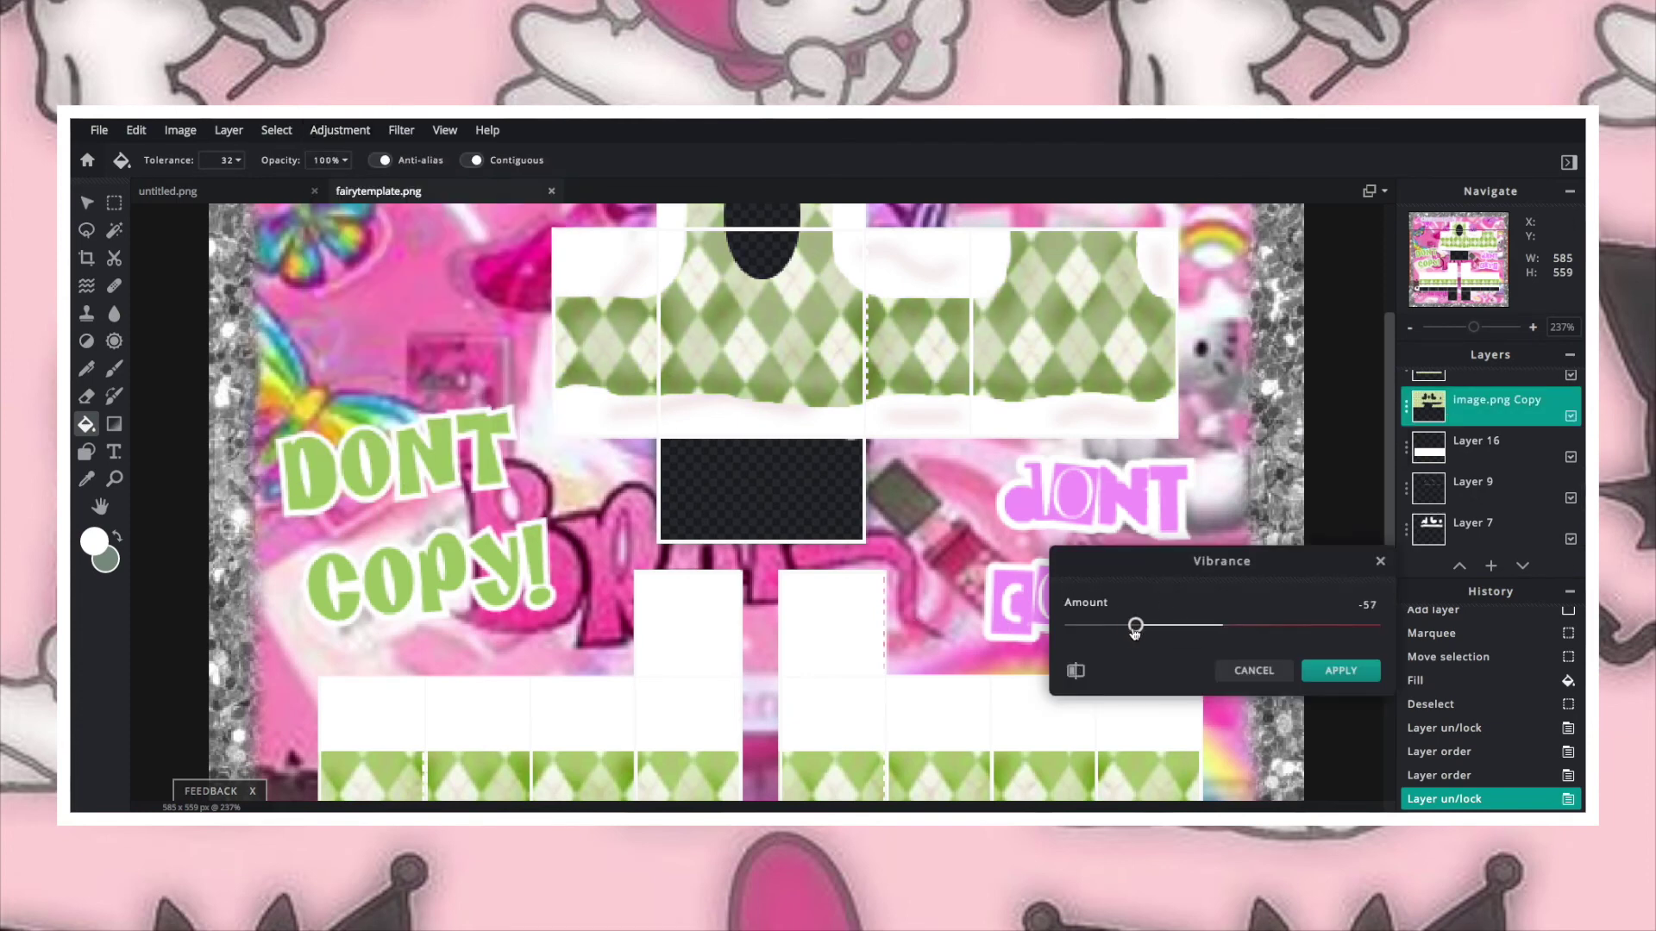
drag(1143, 628, 1193, 624)
click(1254, 670)
click(340, 129)
key(Escape)
Step: Reduce the vibrance of the green argyle vest layer and of the argyle sleeve band layer
click(340, 129)
click(336, 247)
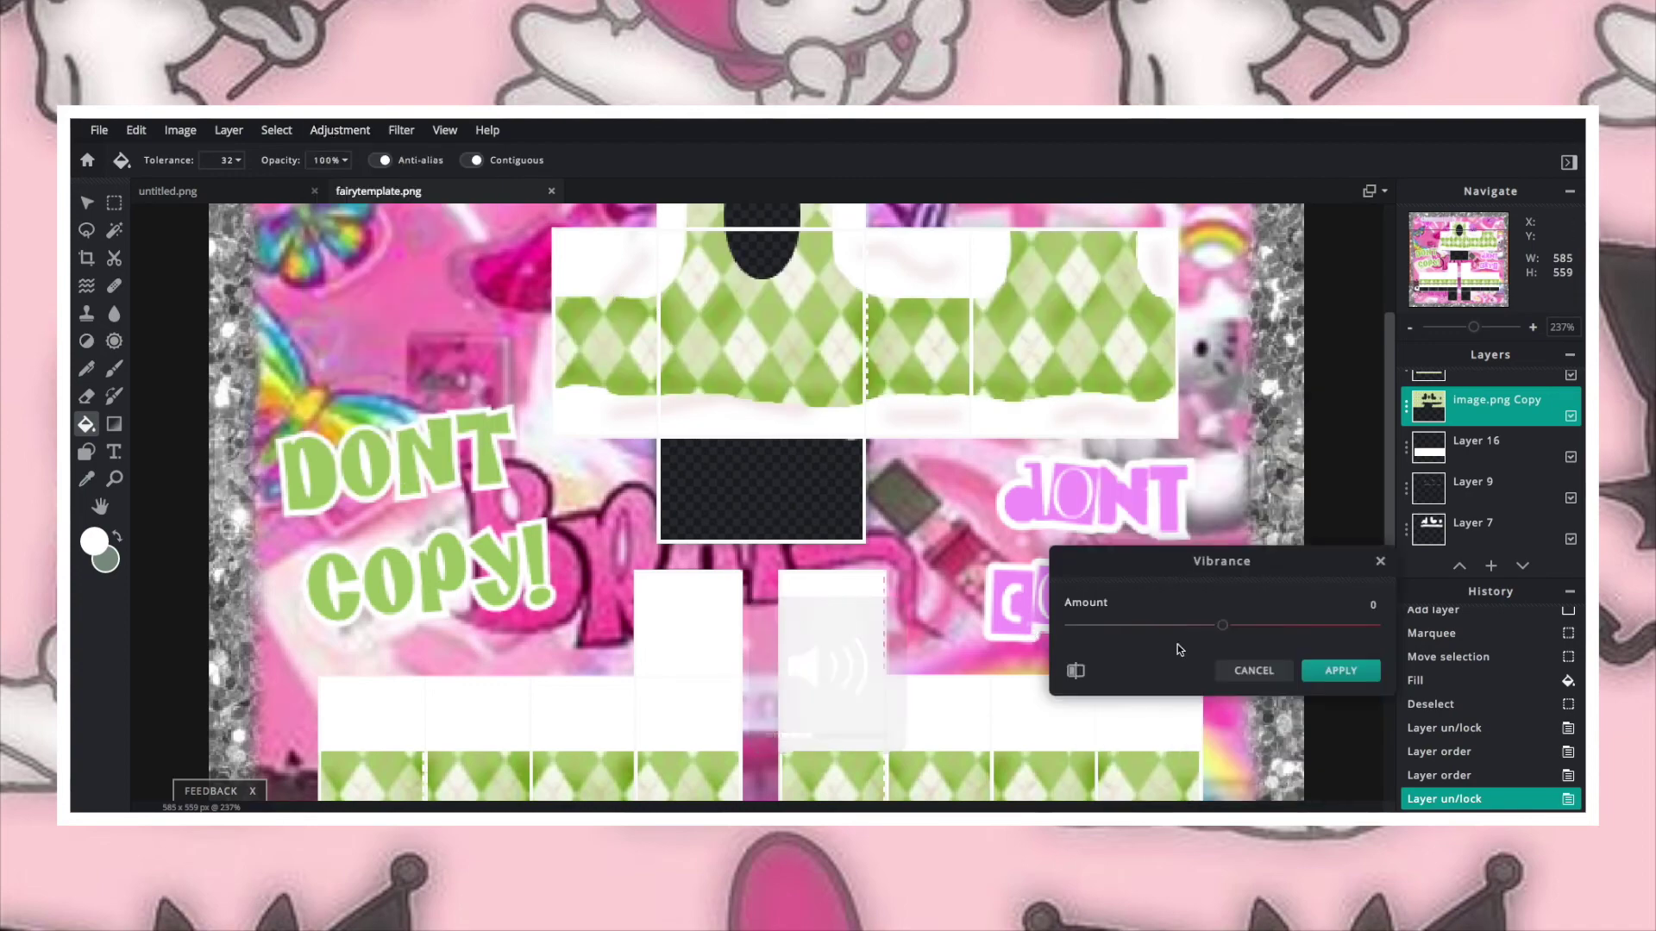
drag(1222, 624, 1164, 624)
click(1340, 670)
click(340, 130)
click(336, 246)
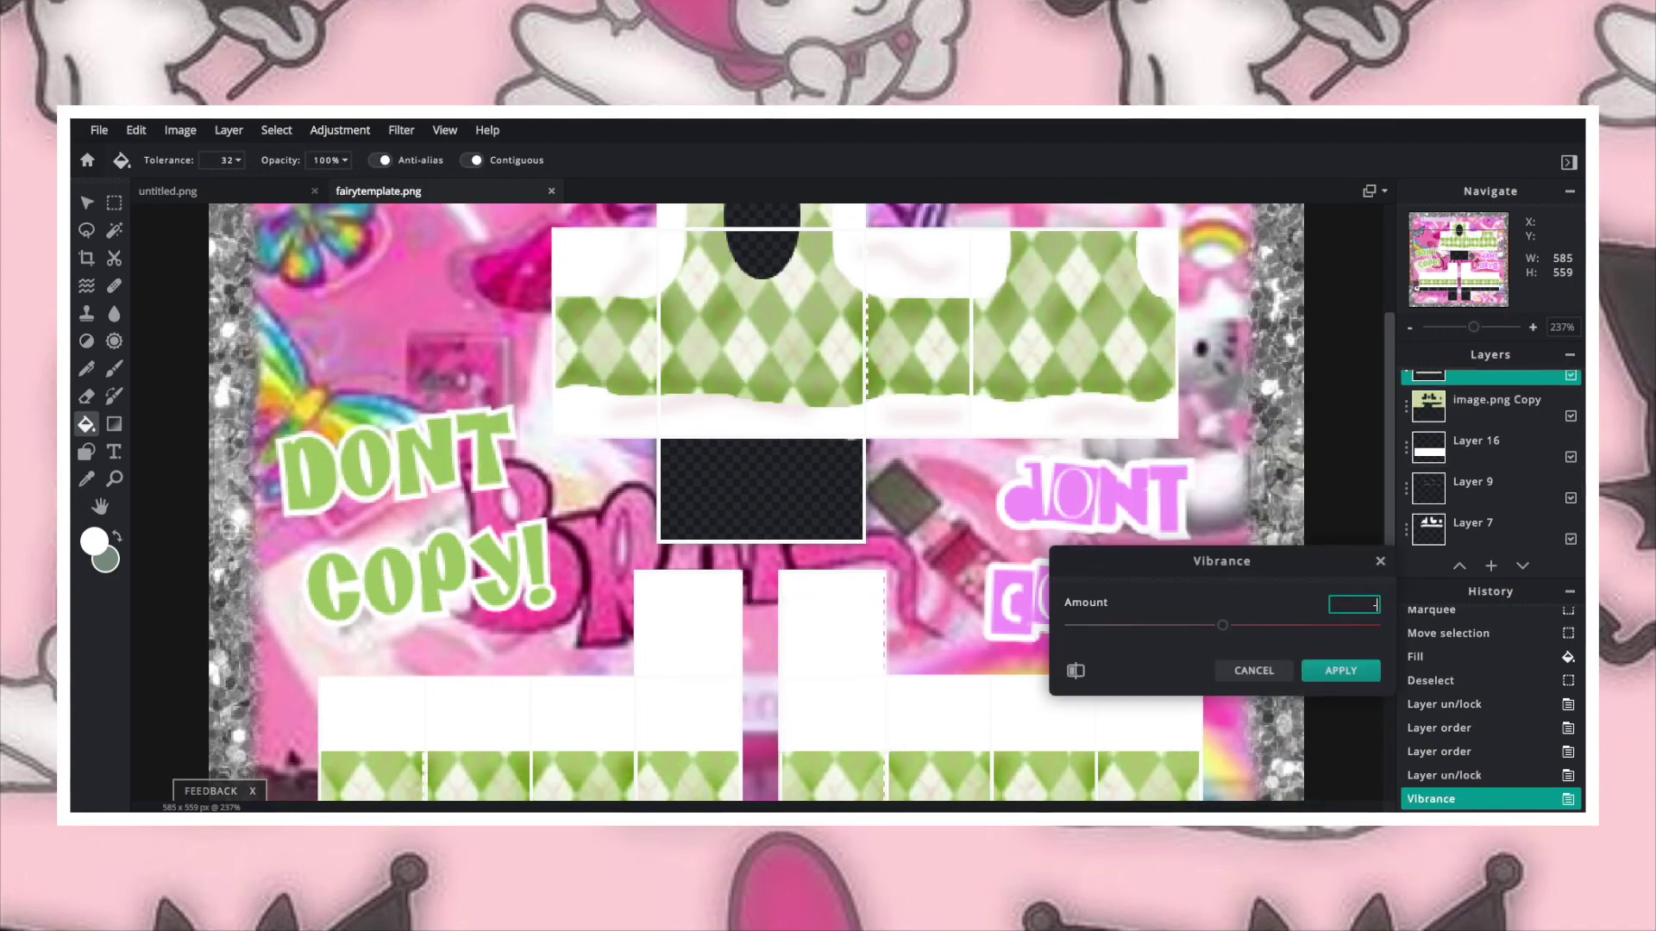
click(1341, 670)
Step: Duplicate Layer 9 and undo the trial move of the copy down towards the sleeves
scroll(759, 497, down, 2)
scroll(1490, 457, up, 1)
click(1472, 502)
key(v)
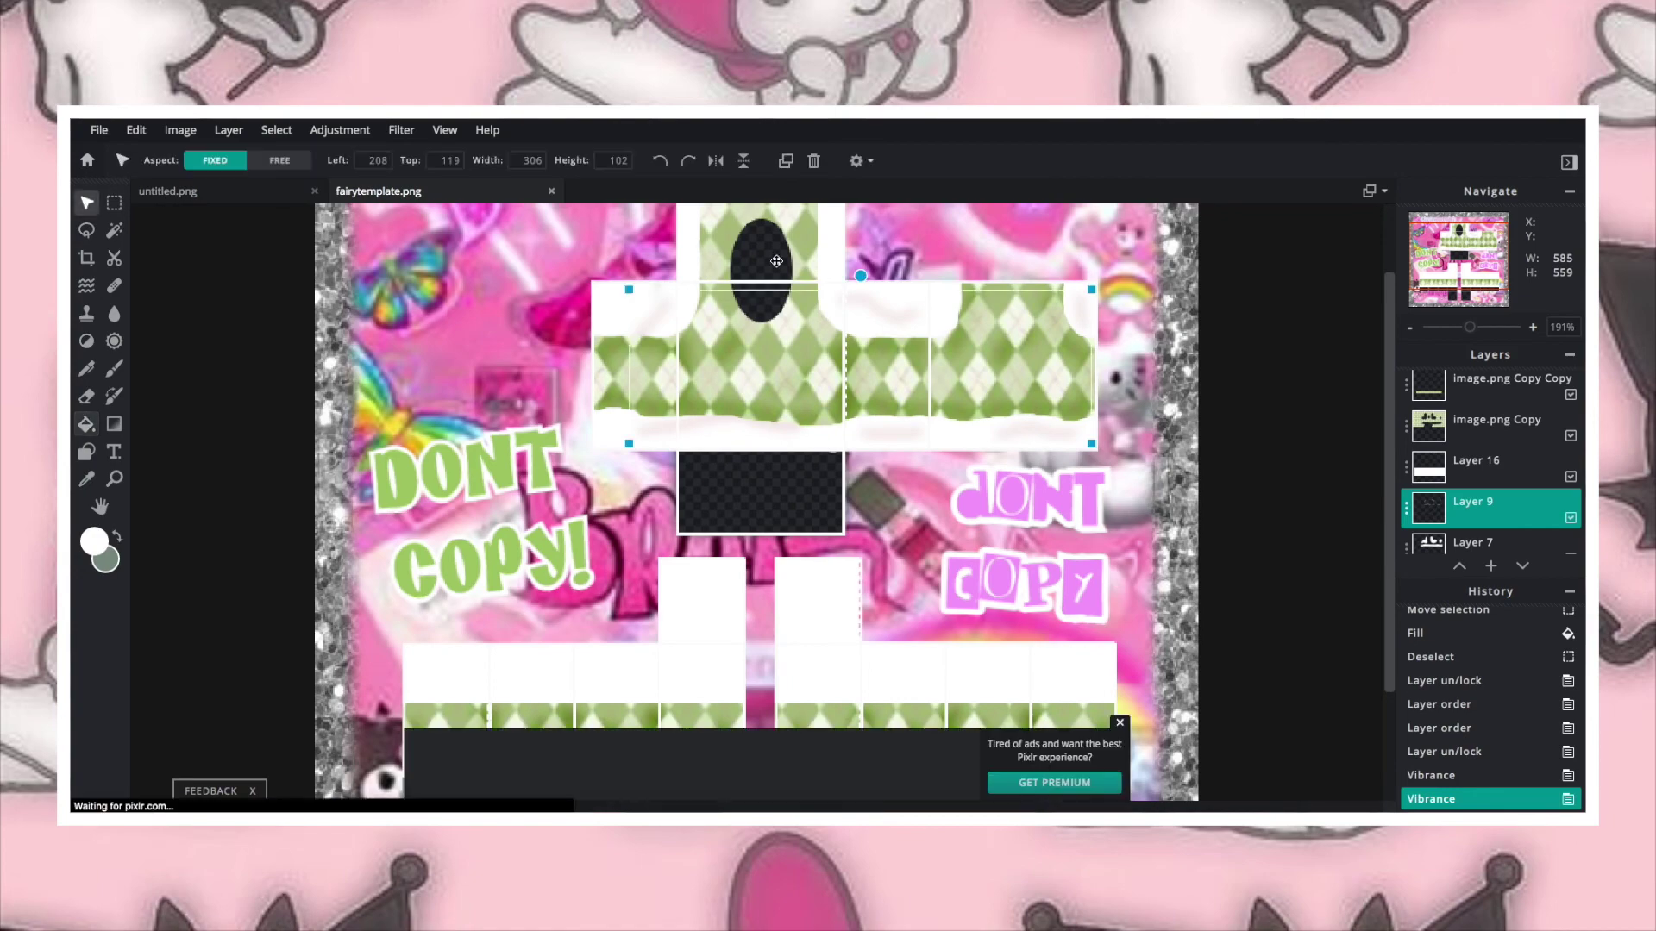
key(ctrl+j)
drag(777, 261, 1019, 680)
key(ctrl+z)
key(ctrl+z)
scroll(556, 426, down, 5)
scroll(556, 426, up, 4)
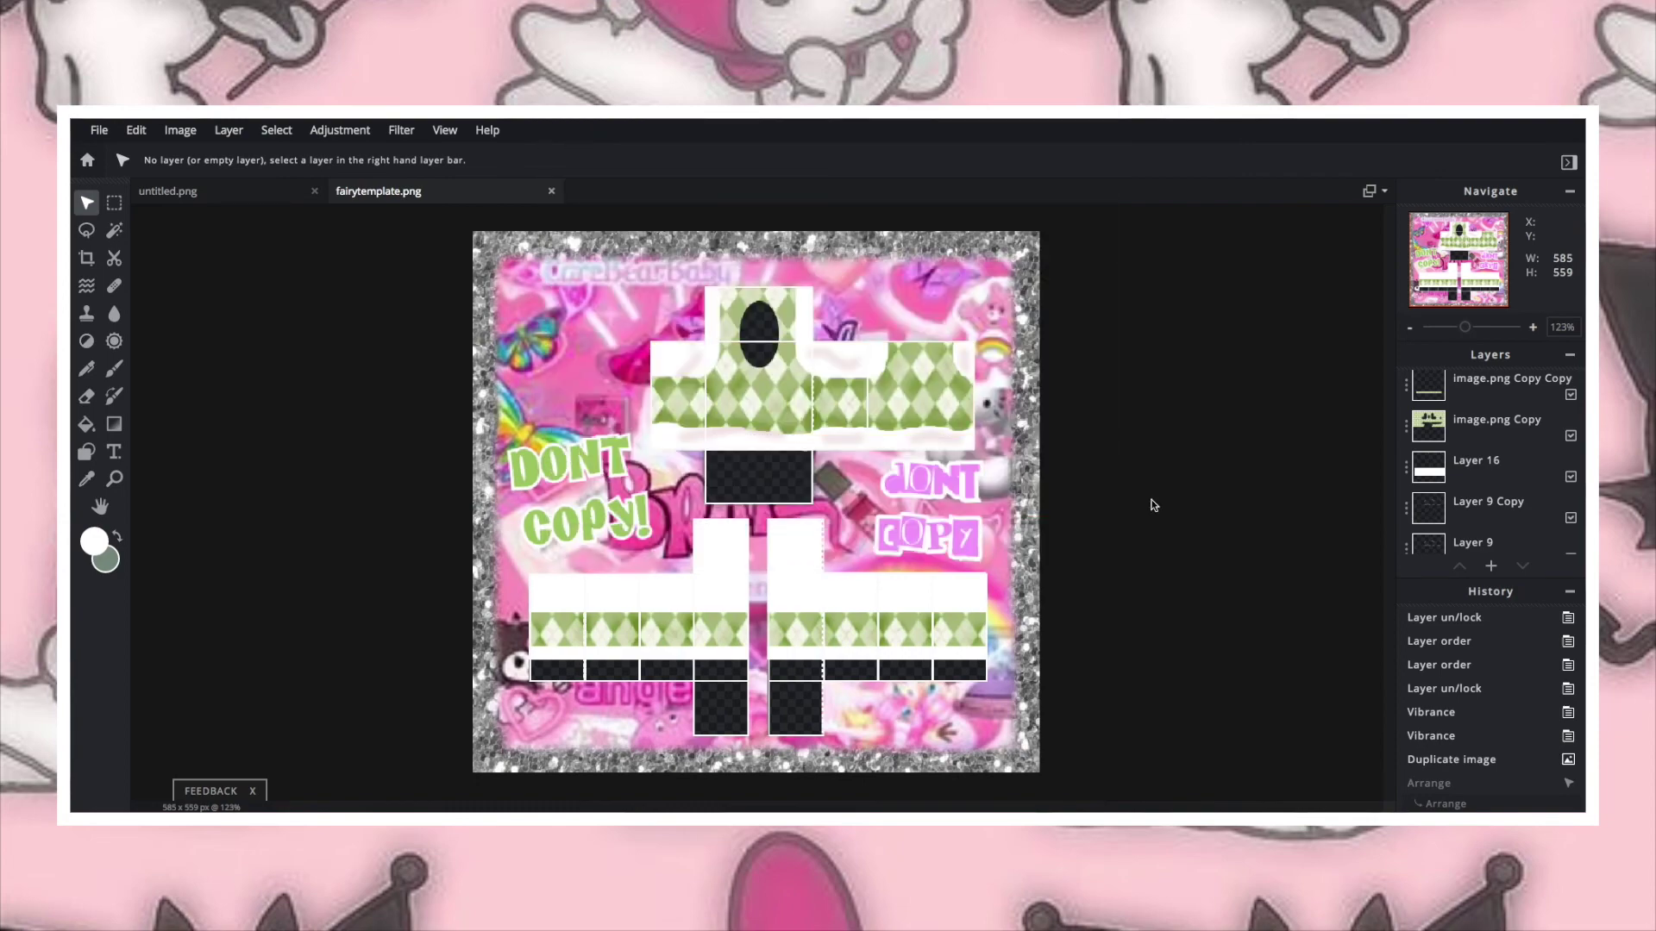
Step: Save the finished argyle shirt template to the computer as argyle.png
key(ctrl+s)
click(1475, 756)
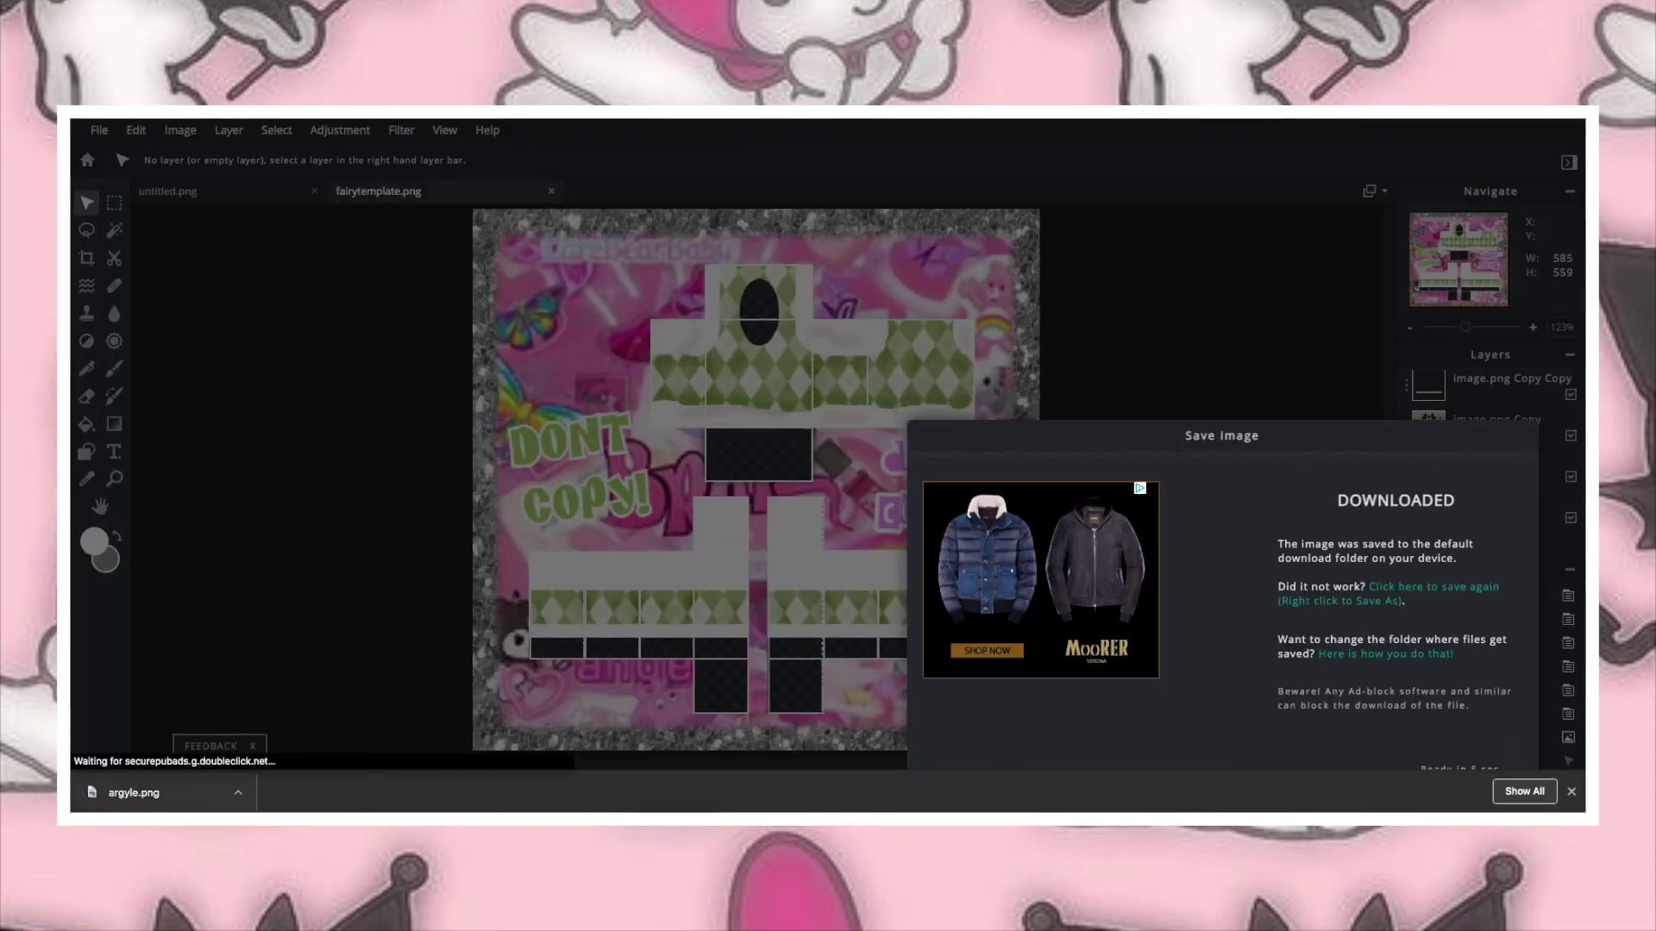
key(Escape)
Step: Open the blank fairytemplate.png from the computer as a new document
click(229, 130)
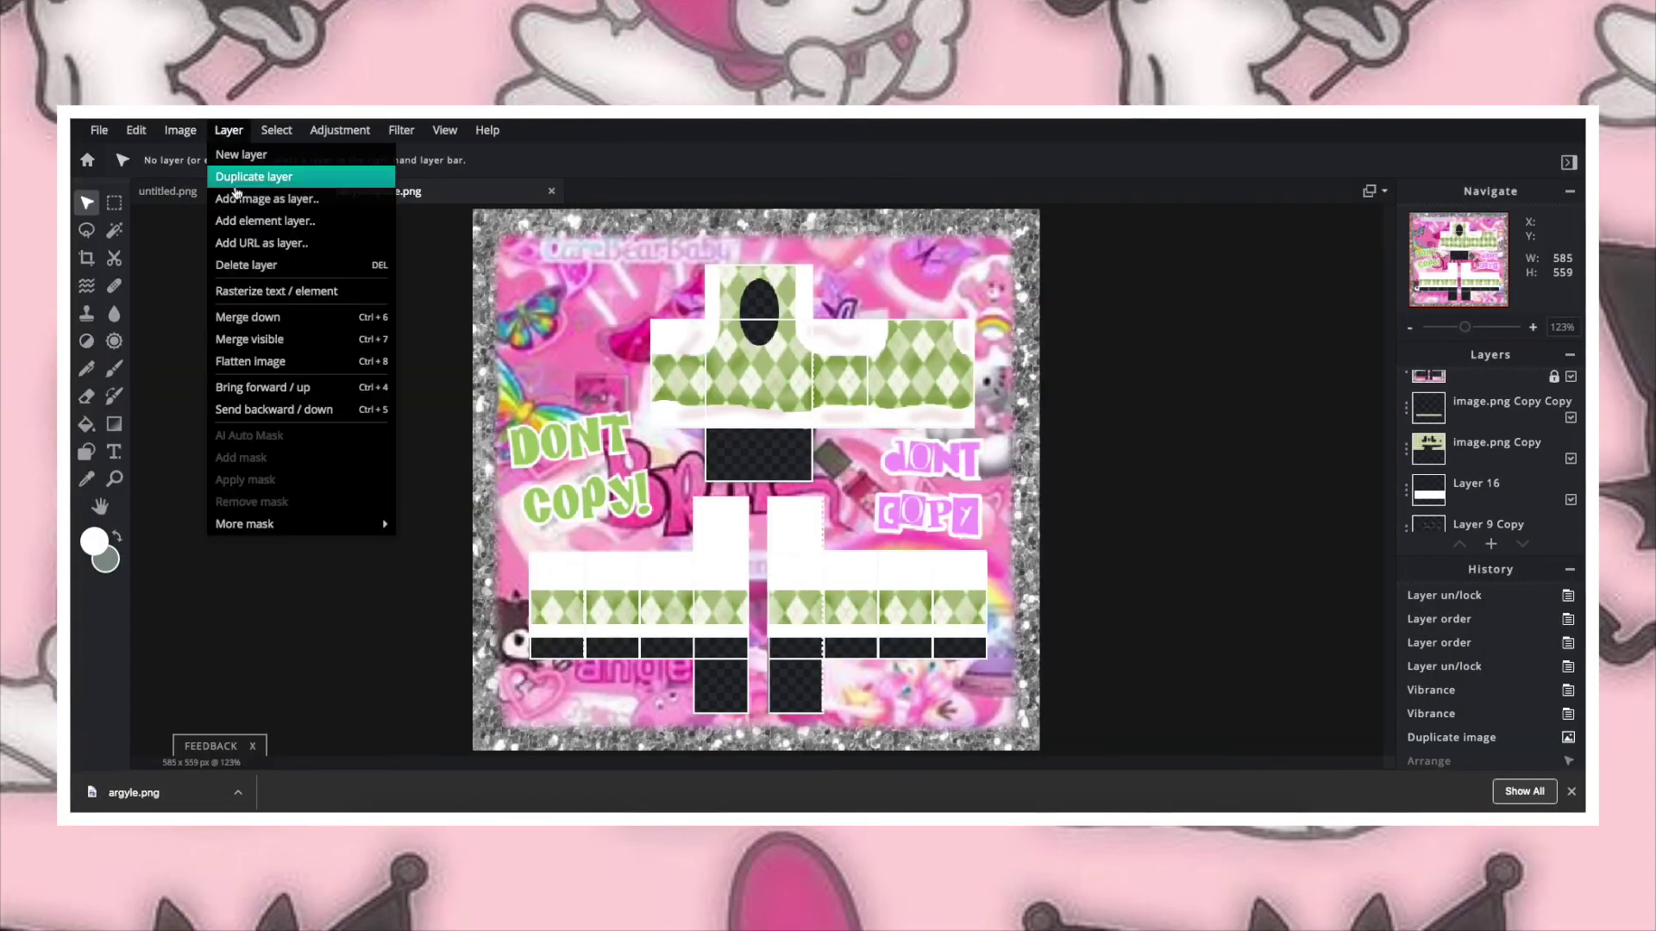
click(88, 160)
click(169, 444)
scroll(924, 399, down, 10)
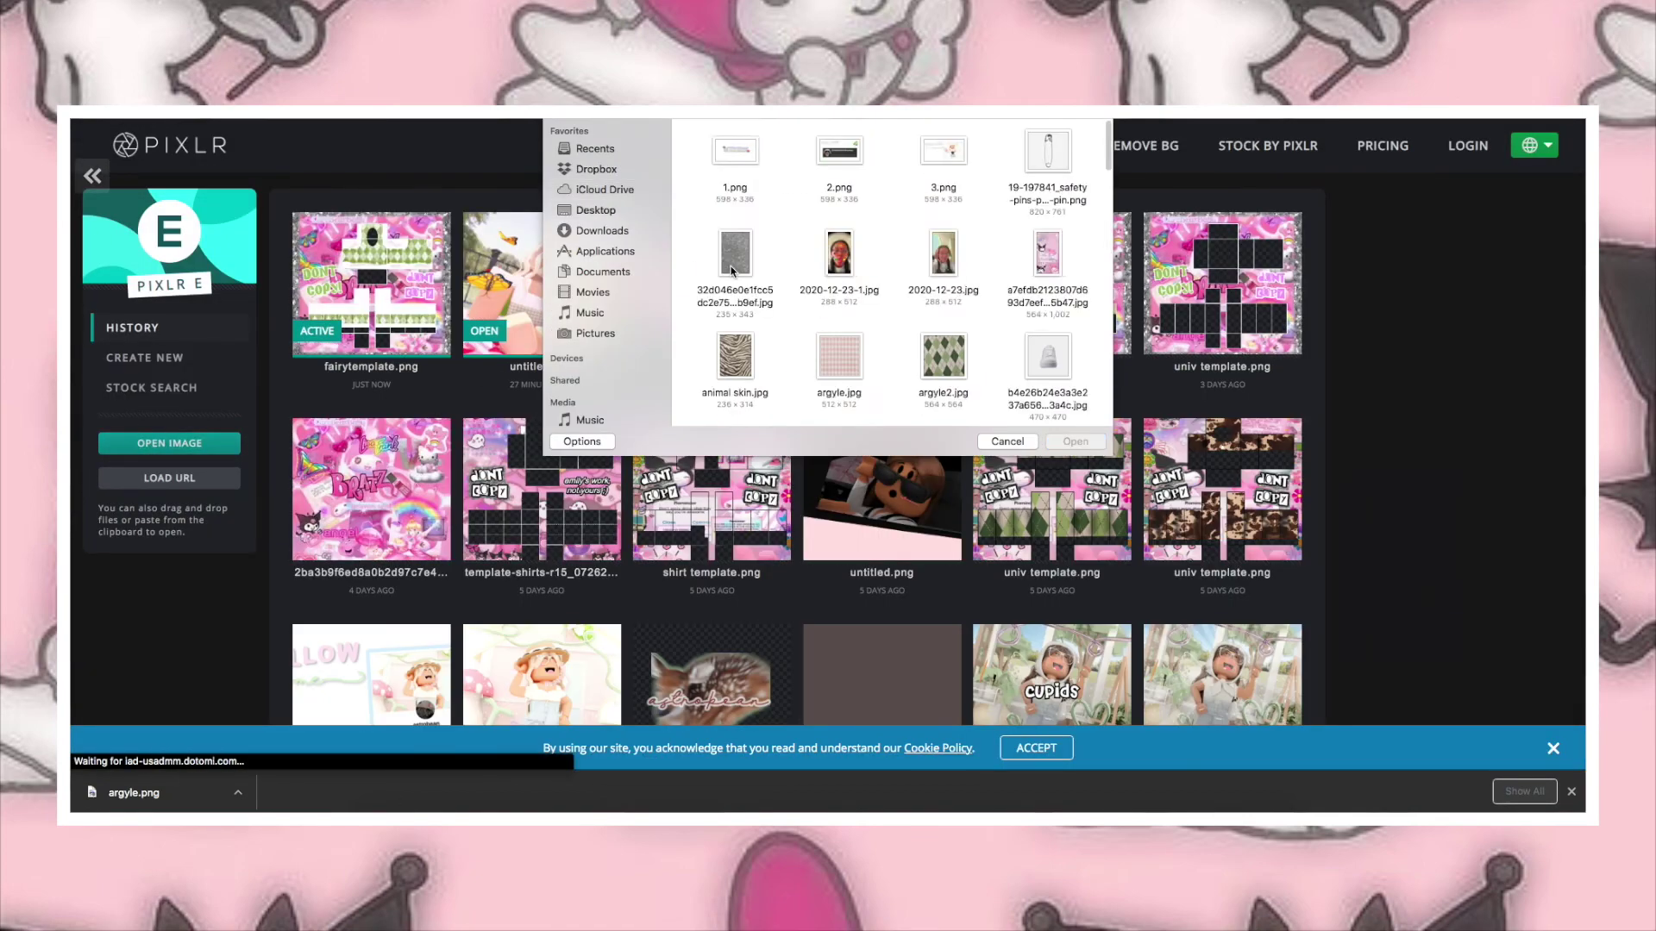
click(944, 285)
key(Return)
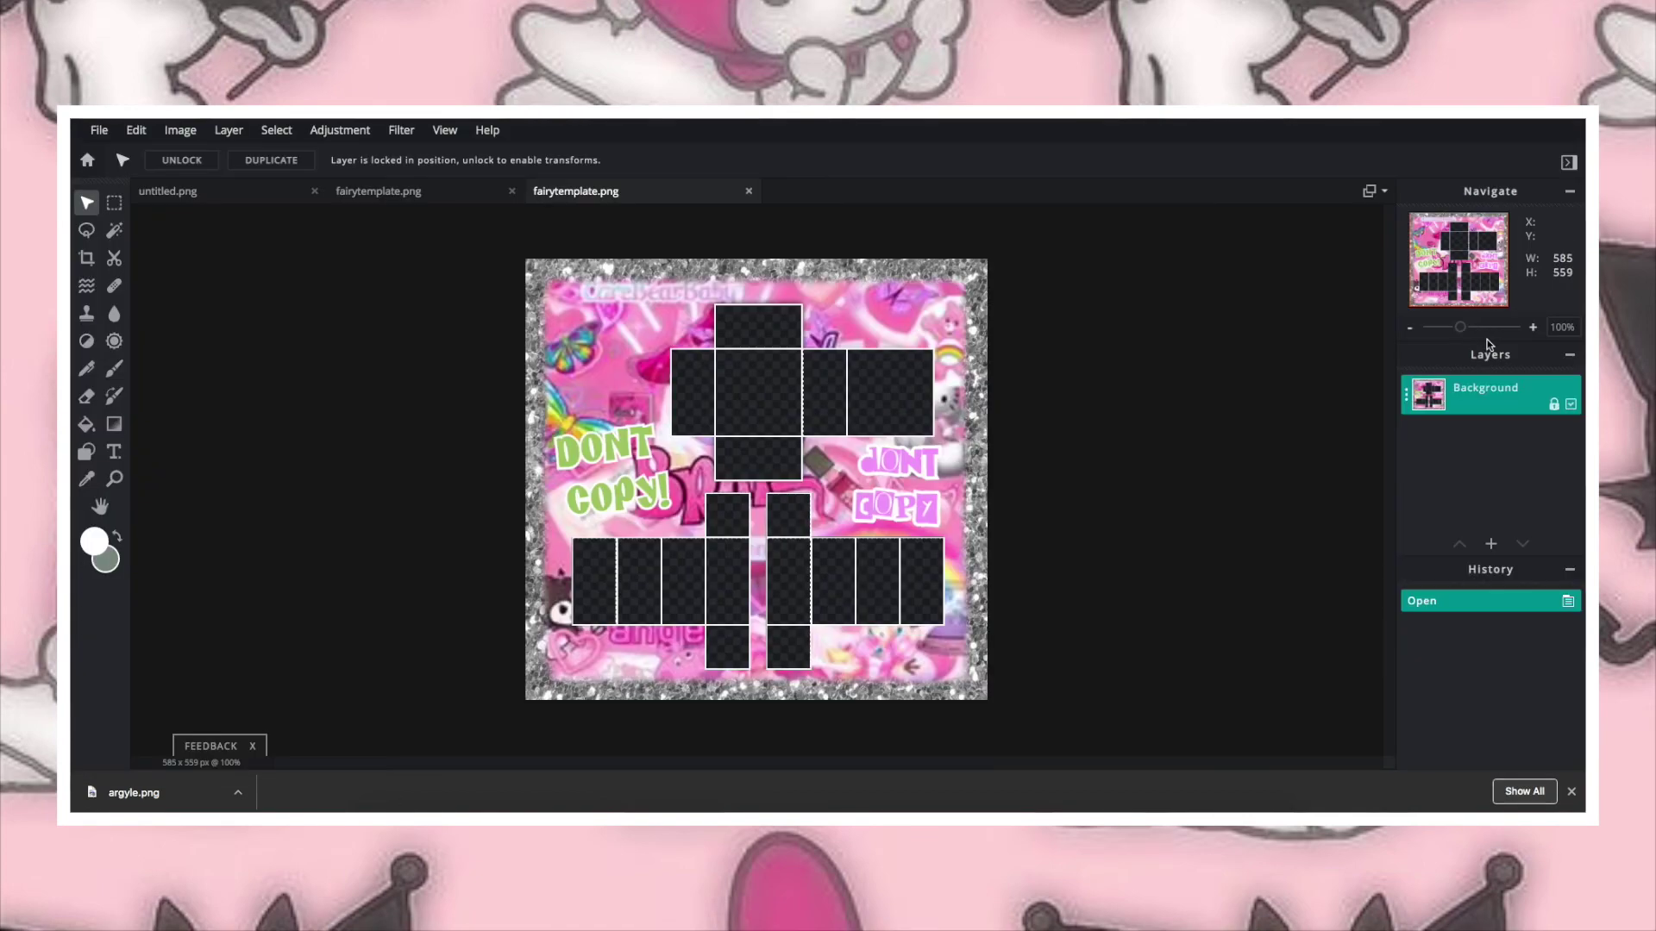
click(94, 541)
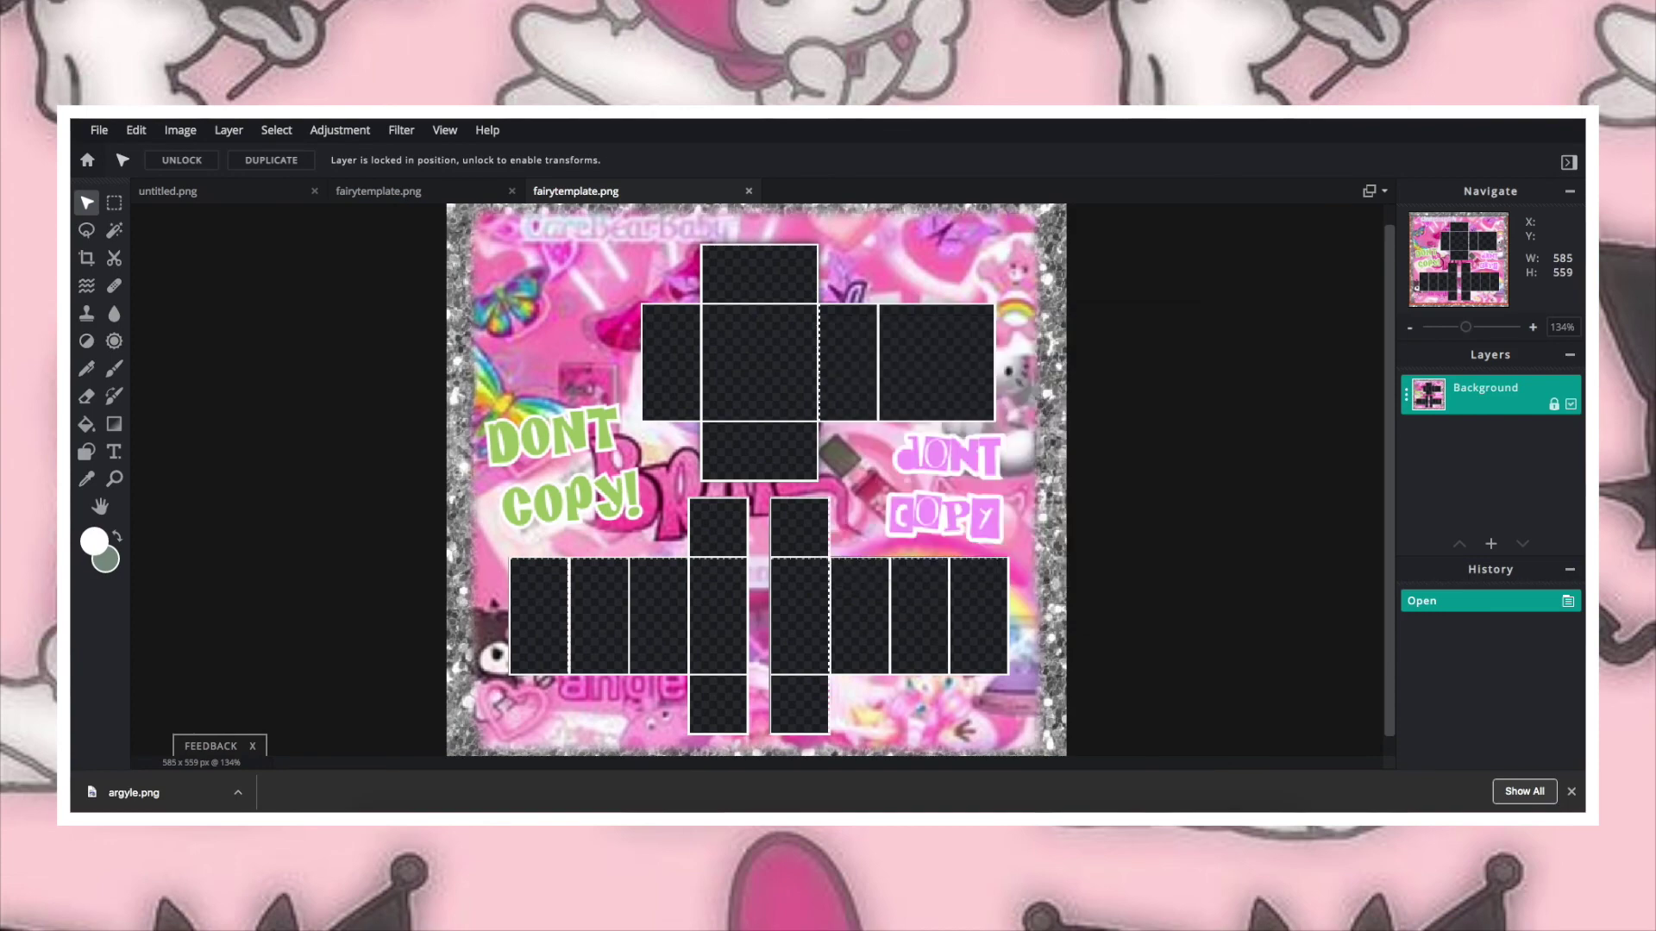
Step: Open a new browser tab and search Google for "khaki print"
key(ctrl+t)
text(ka)
key(BackSpace)
text(haki print)
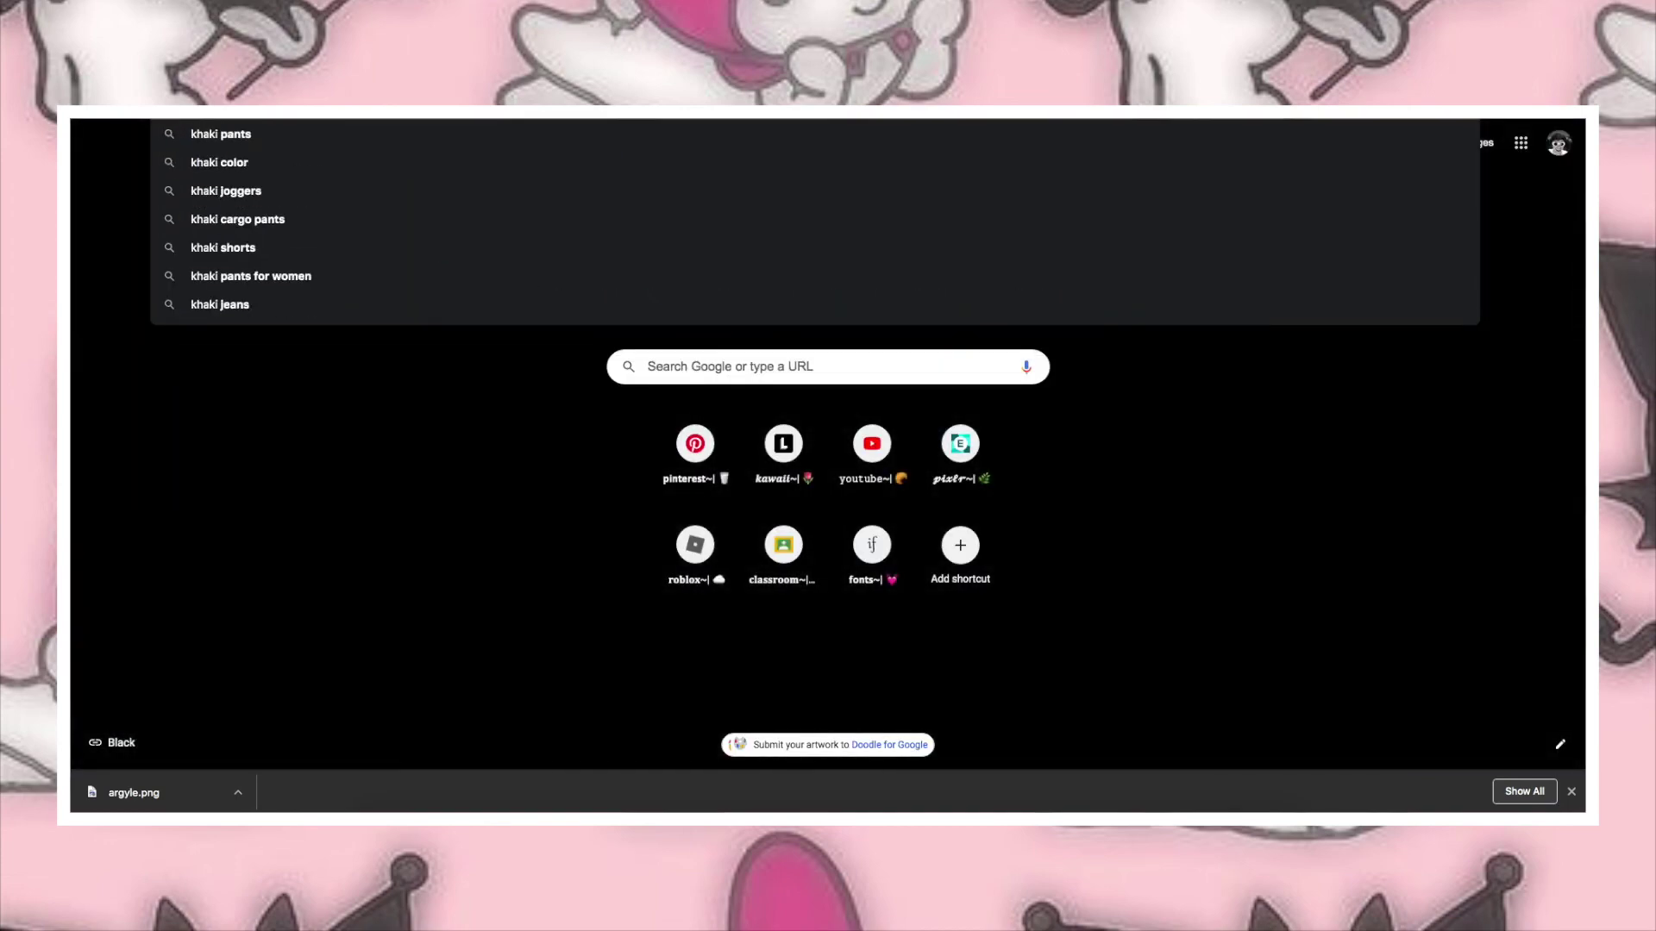
key(Return)
Step: Change the Google search to "khaki fabric" and copy a plain khaki fabric picture from the image results
click(259, 151)
key(BackSpace)
key(BackSpace)
key(BackSpace)
key(BackSpace)
key(BackSpace)
text(fabric)
key(Return)
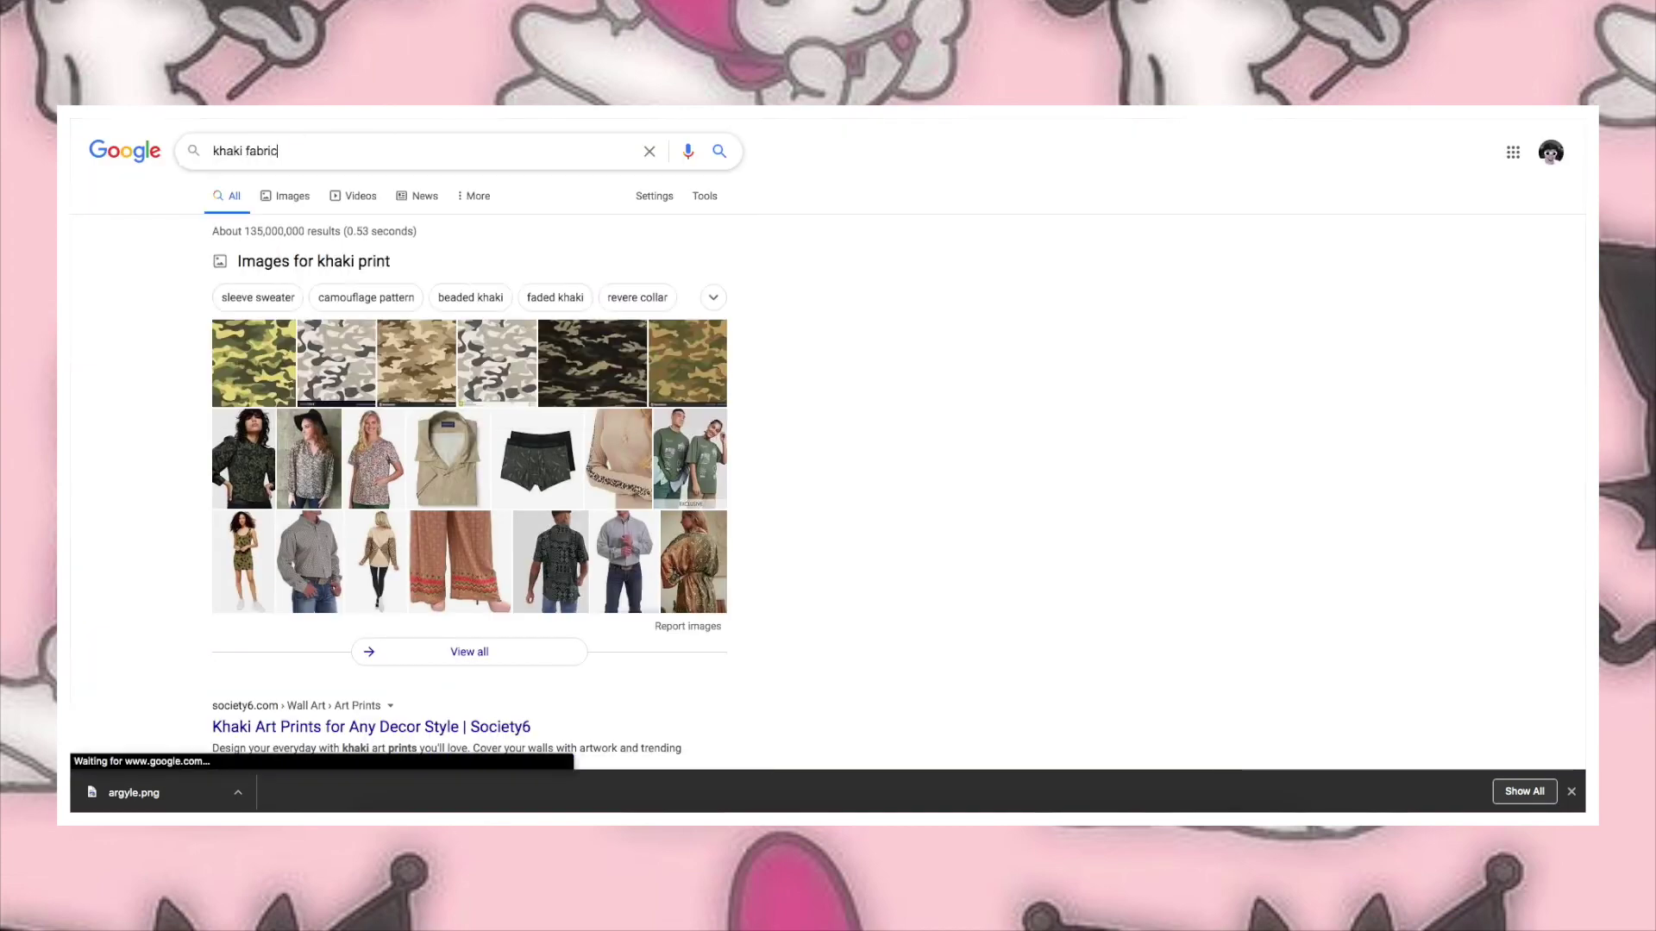
click(363, 192)
click(288, 349)
right_click(1235, 356)
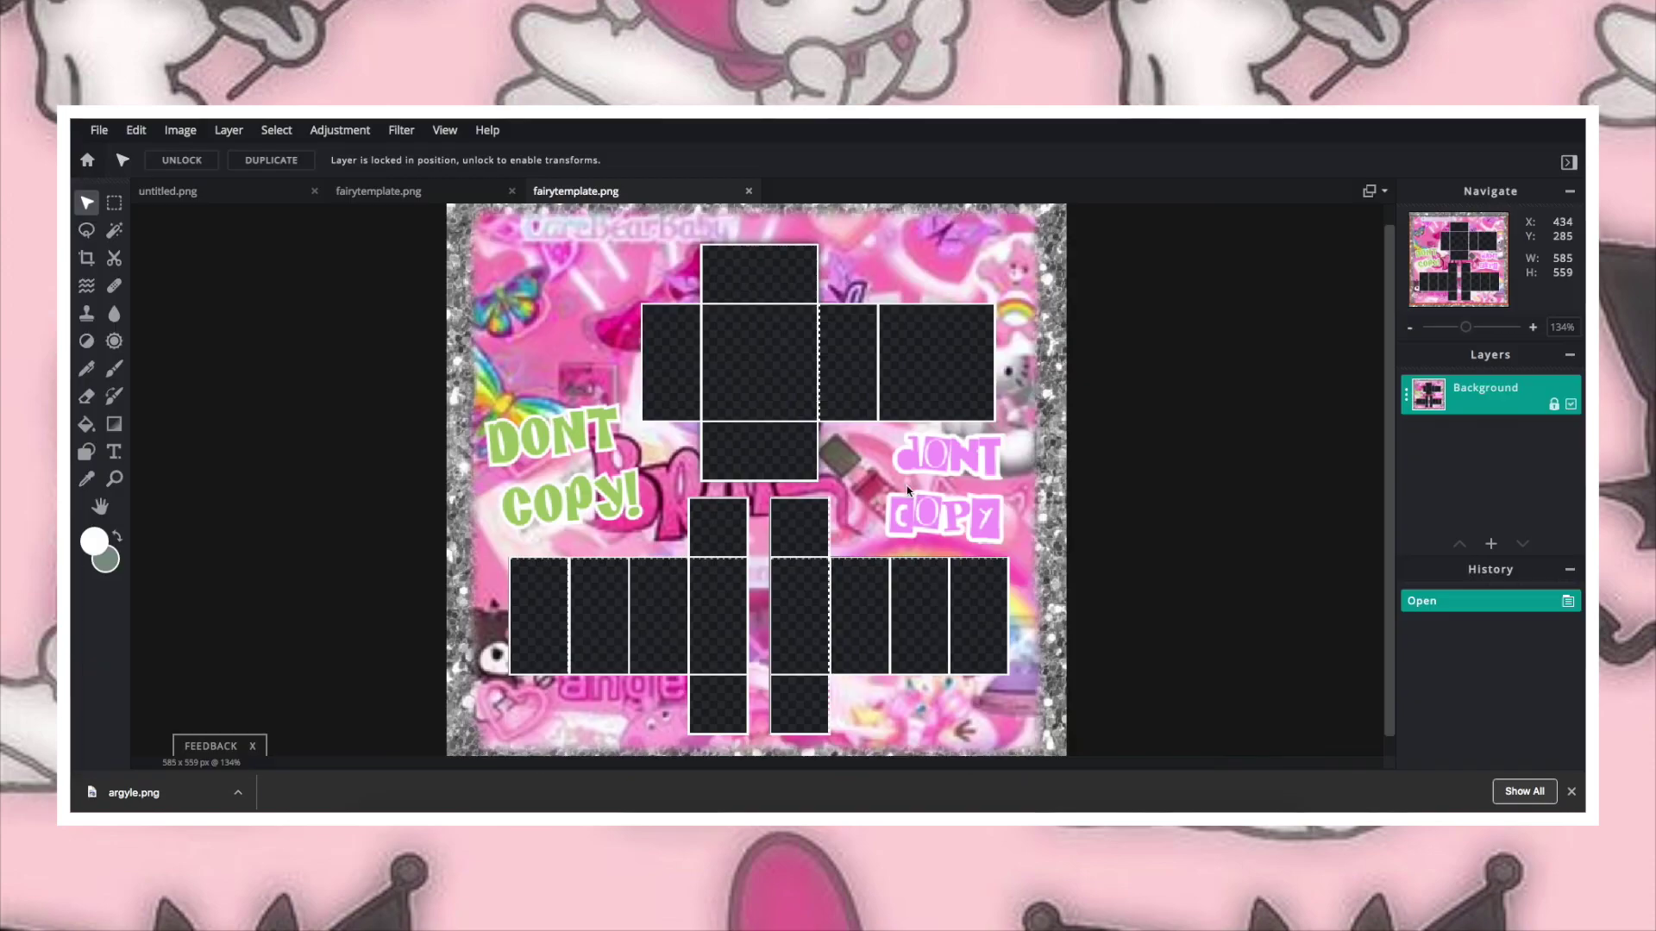
Step: Paste the khaki fabric image into the blank template and shrink it to about 200 px square over the torso
key(ctrl+v)
drag(1063, 207, 808, 465)
drag(655, 647, 750, 431)
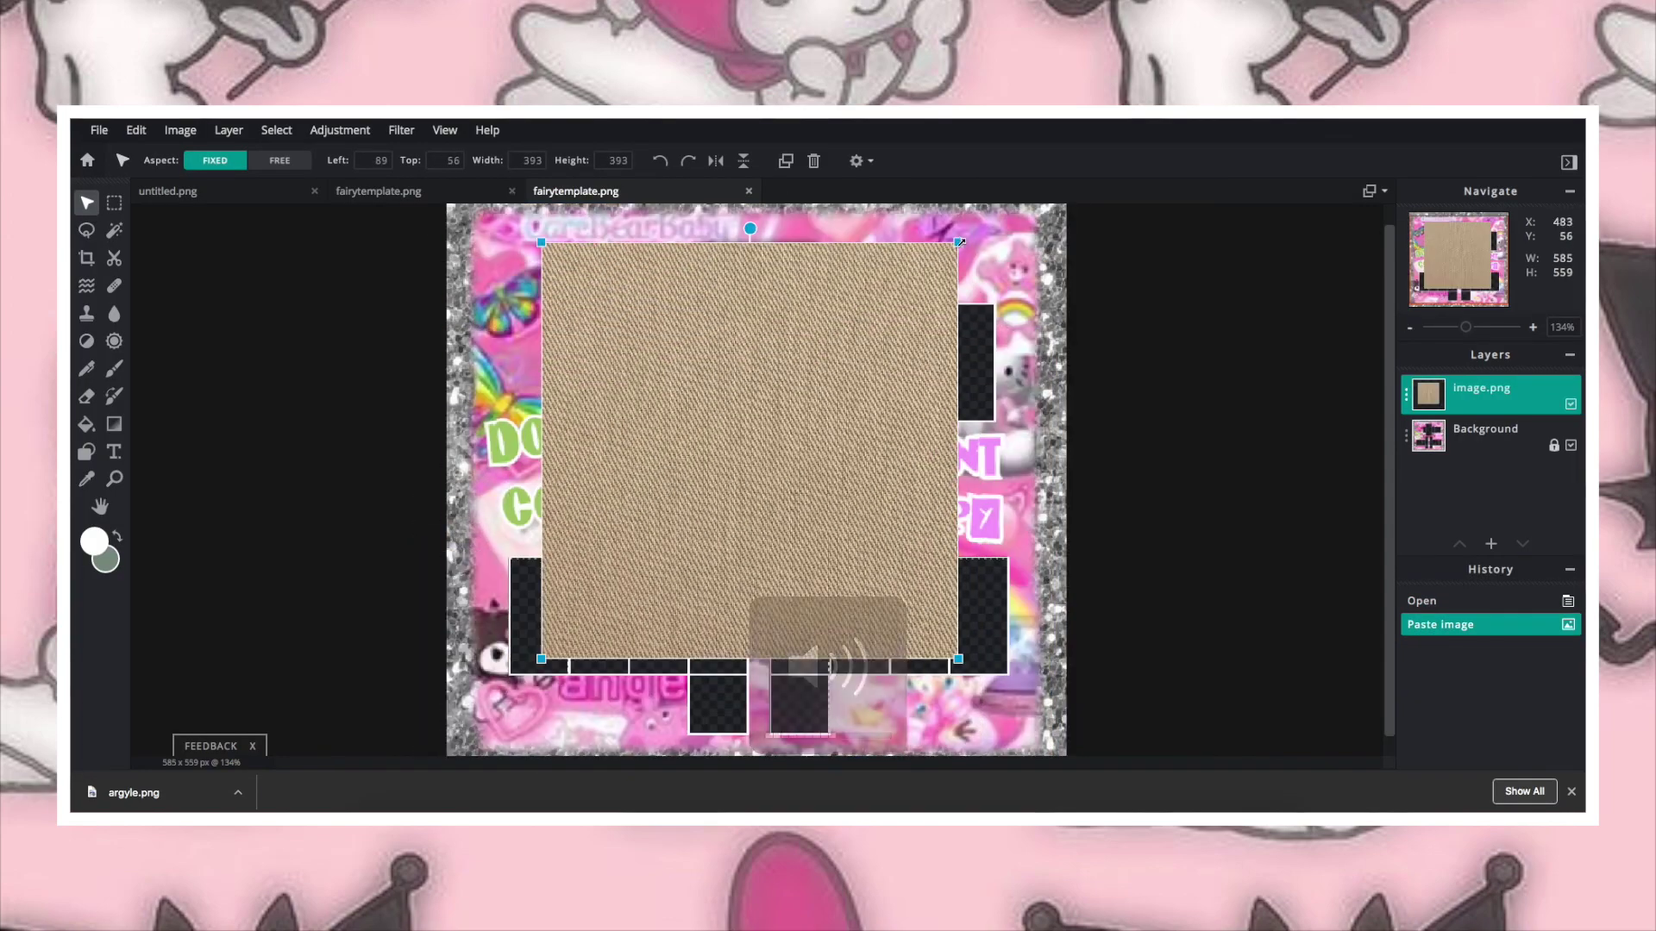
drag(948, 664, 776, 569)
drag(664, 448, 698, 332)
Step: Unlock the background, place a copy of the khaki square beside the first across the torso panels, and merge both squares
click(1554, 445)
drag(772, 257, 984, 385)
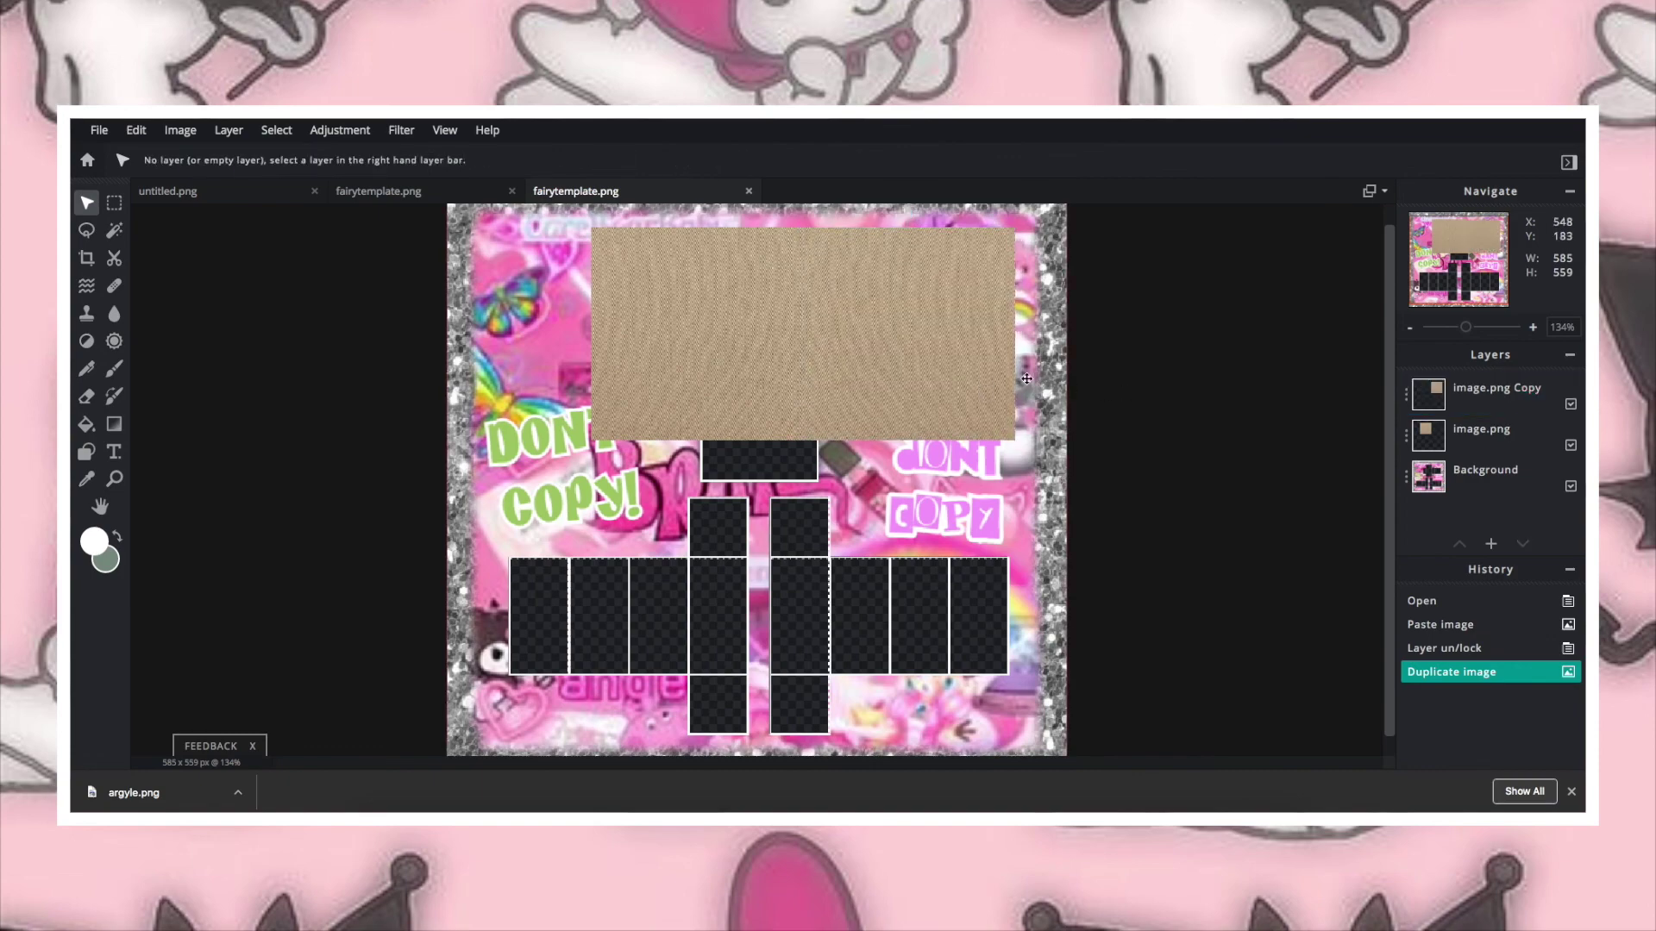
click(984, 386)
key(ctrl+e)
Step: Place two copies of the merged khaki strip side by side beneath it, over the limb panels
key(ctrl+j)
drag(803, 277, 985, 564)
key(ctrl+j)
drag(683, 576, 651, 519)
drag(917, 550, 916, 520)
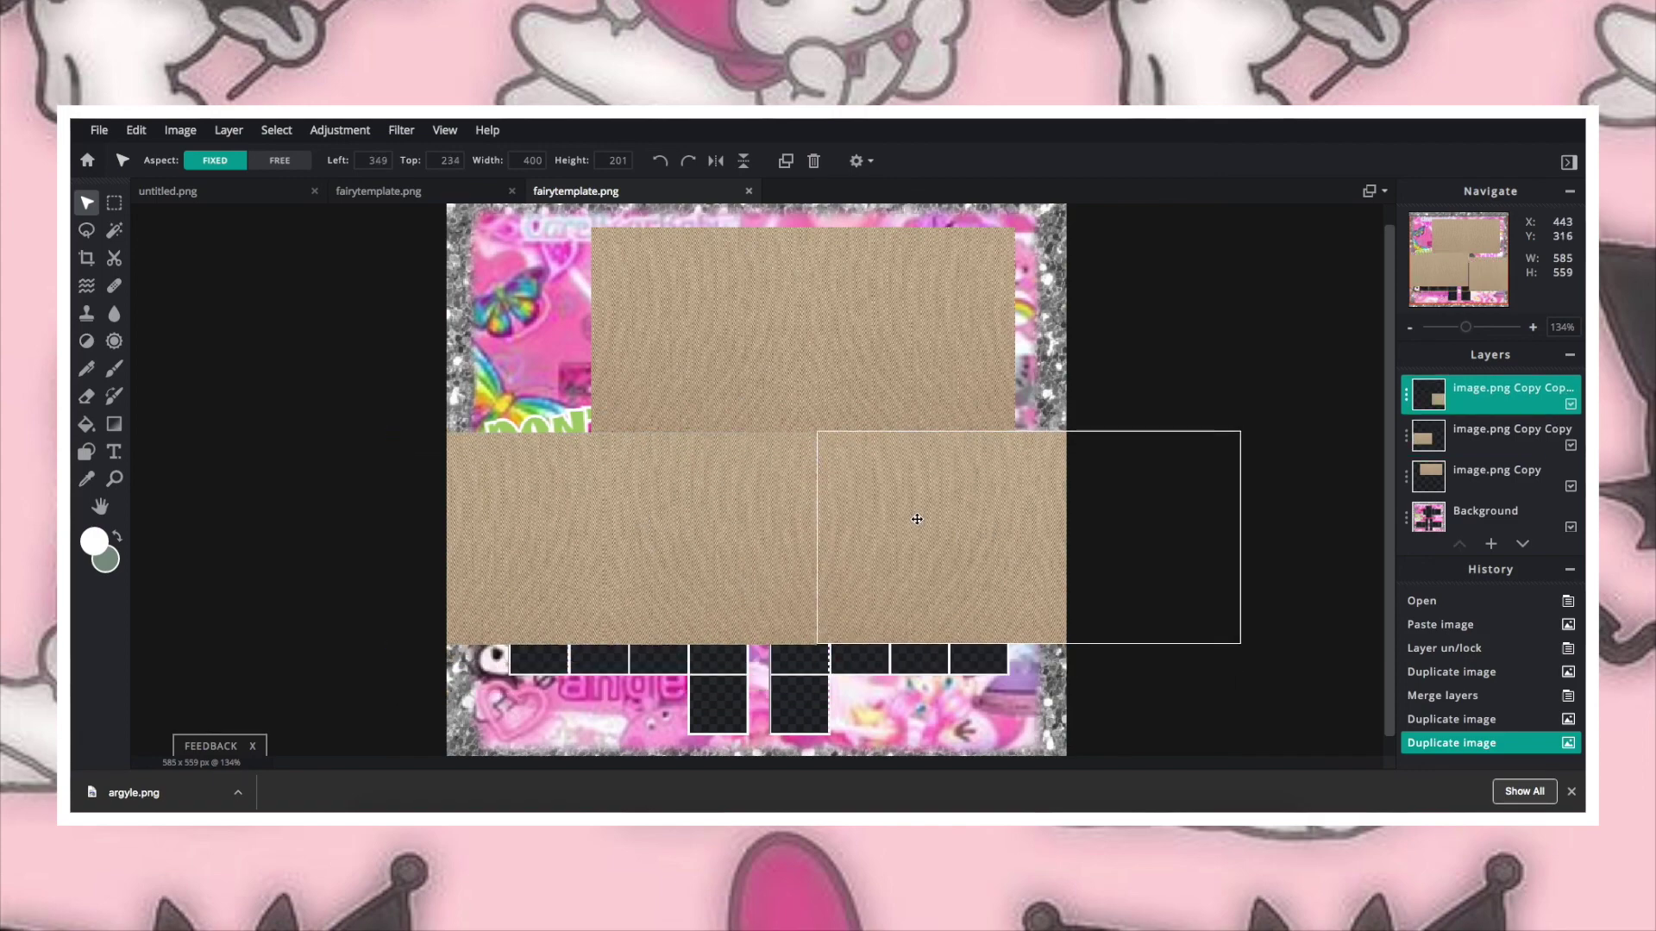
Step: Merge all the khaki layers into one and move it beneath the locked template background
key(ctrl+e)
key(ctrl+e)
drag(1406, 432, 1408, 392)
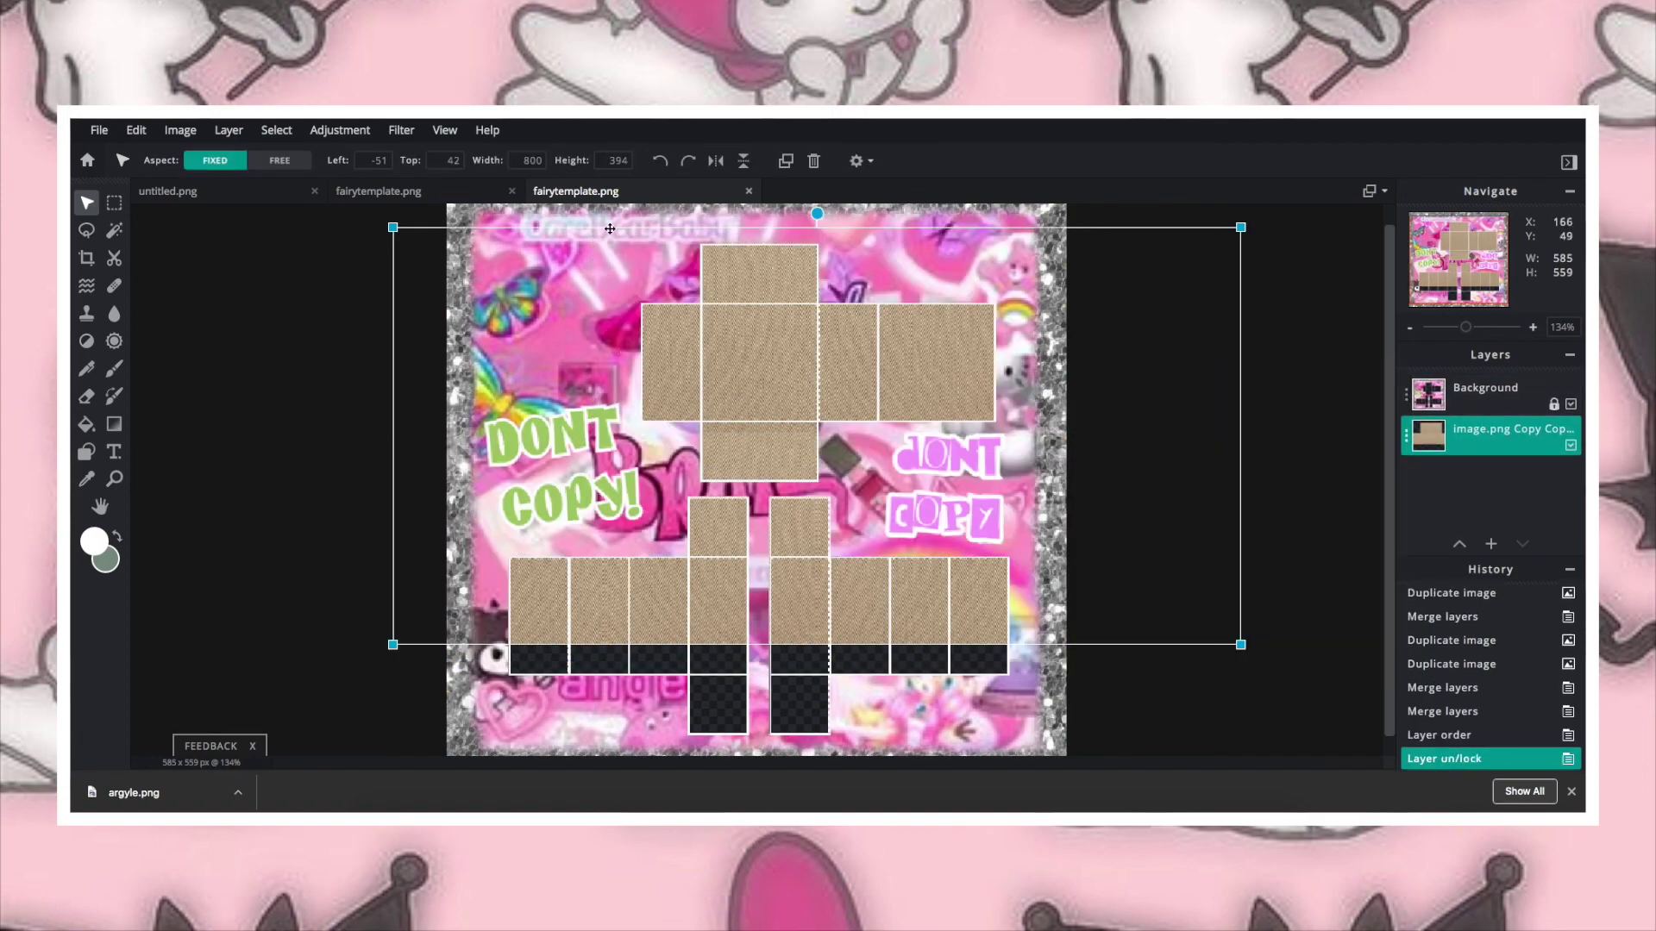
Step: Clear the khaki fabric from the upper part of the torso panels with a rectangular marquee, then deselect
key(m)
drag(427, 205, 1052, 385)
key(Delete)
key(ctrl+d)
key(v)
scroll(1270, 344, up, 3)
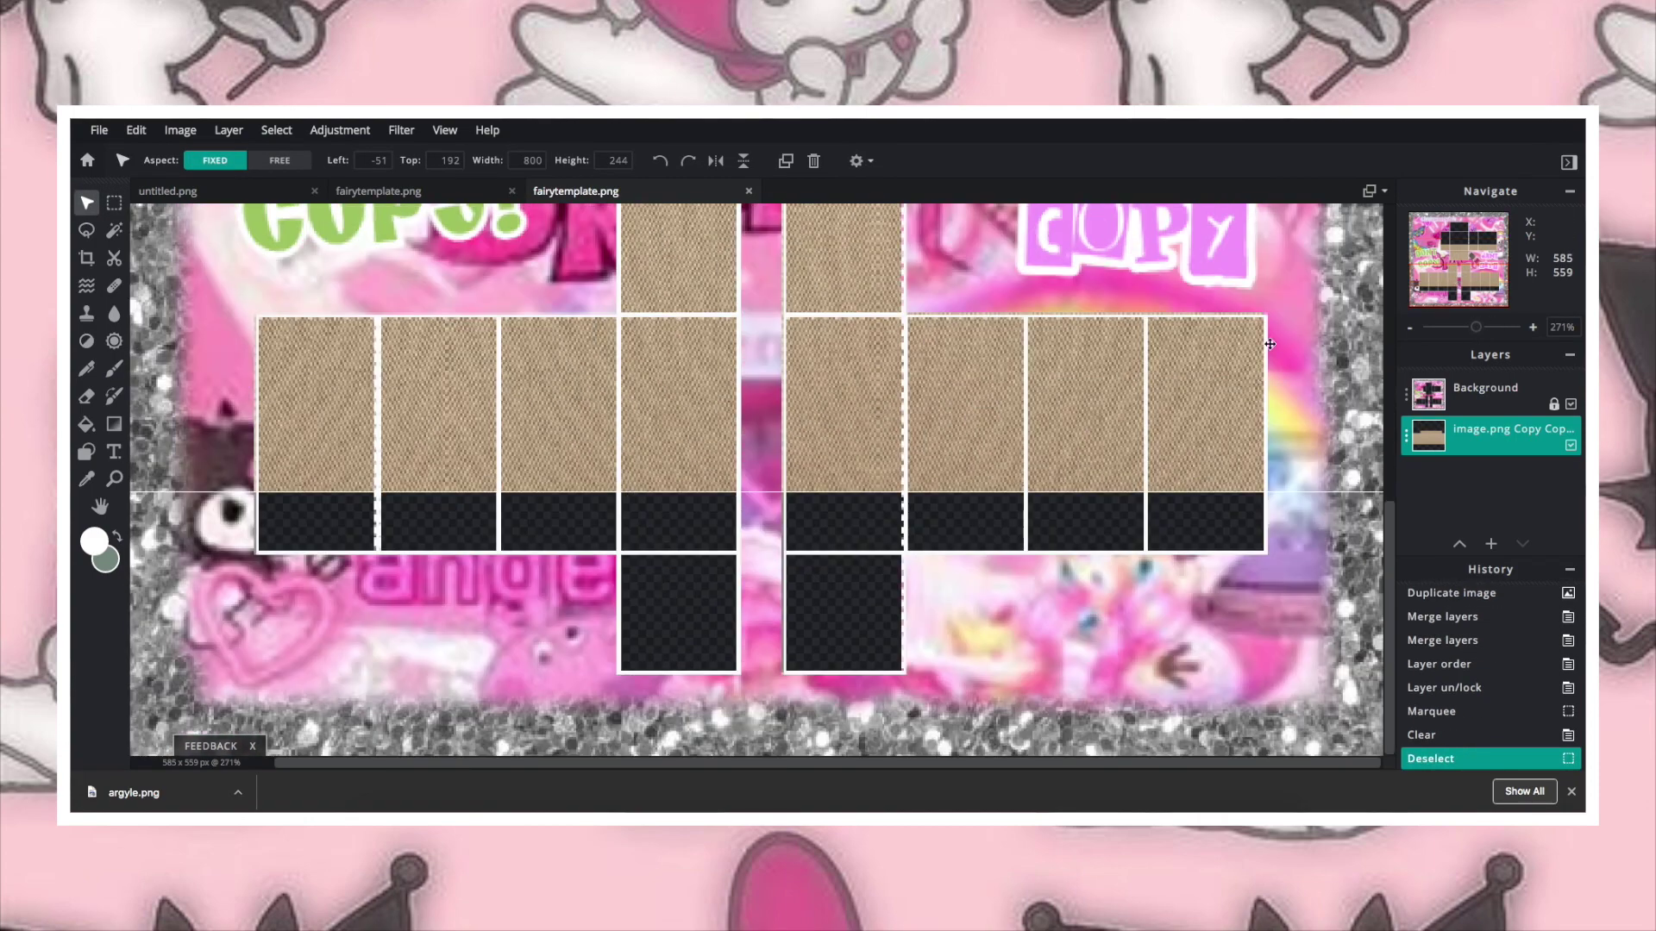